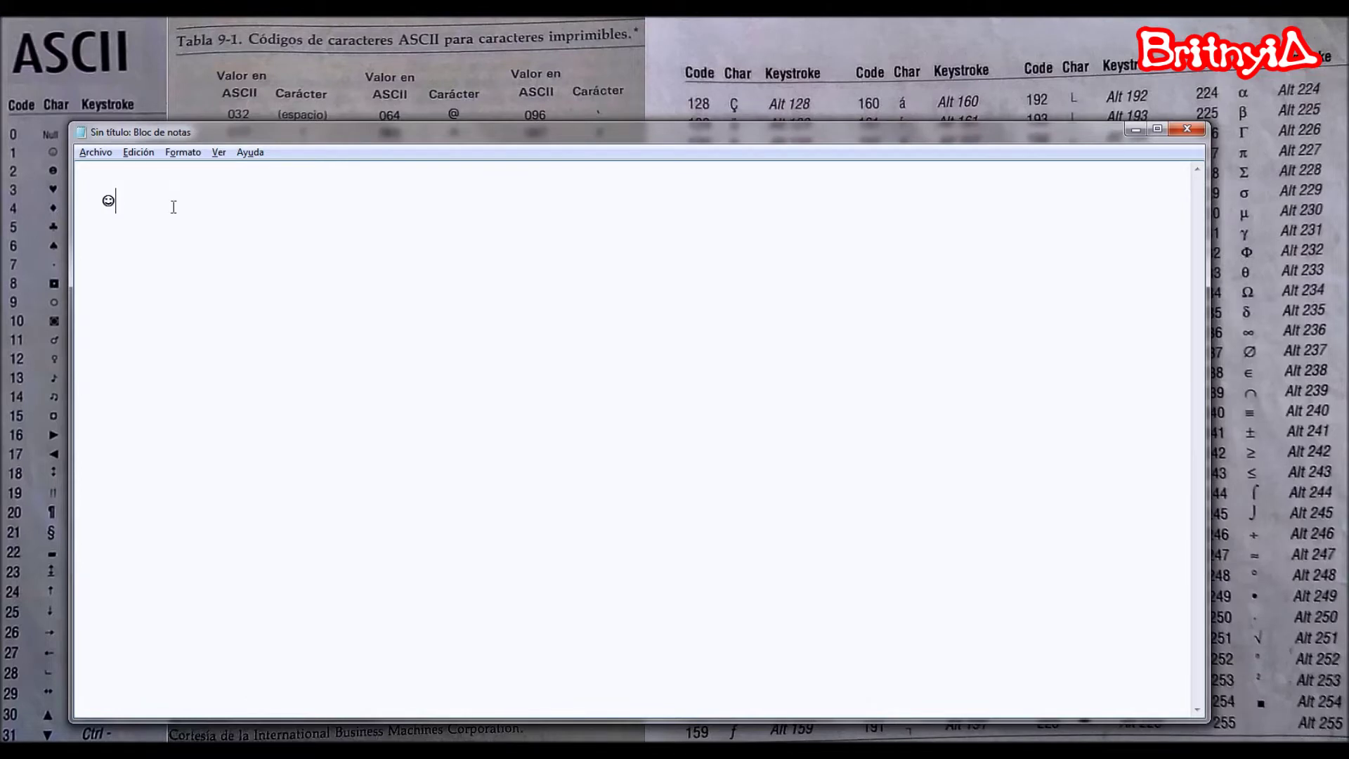
Step: Continue the first line after the smiley with the ASCII symbols ☻♥♦♣♠•◘○◙♂♀♪♫☼►◄↕‼¶, and start a new line
type("☻♥♦♣♠•◘")
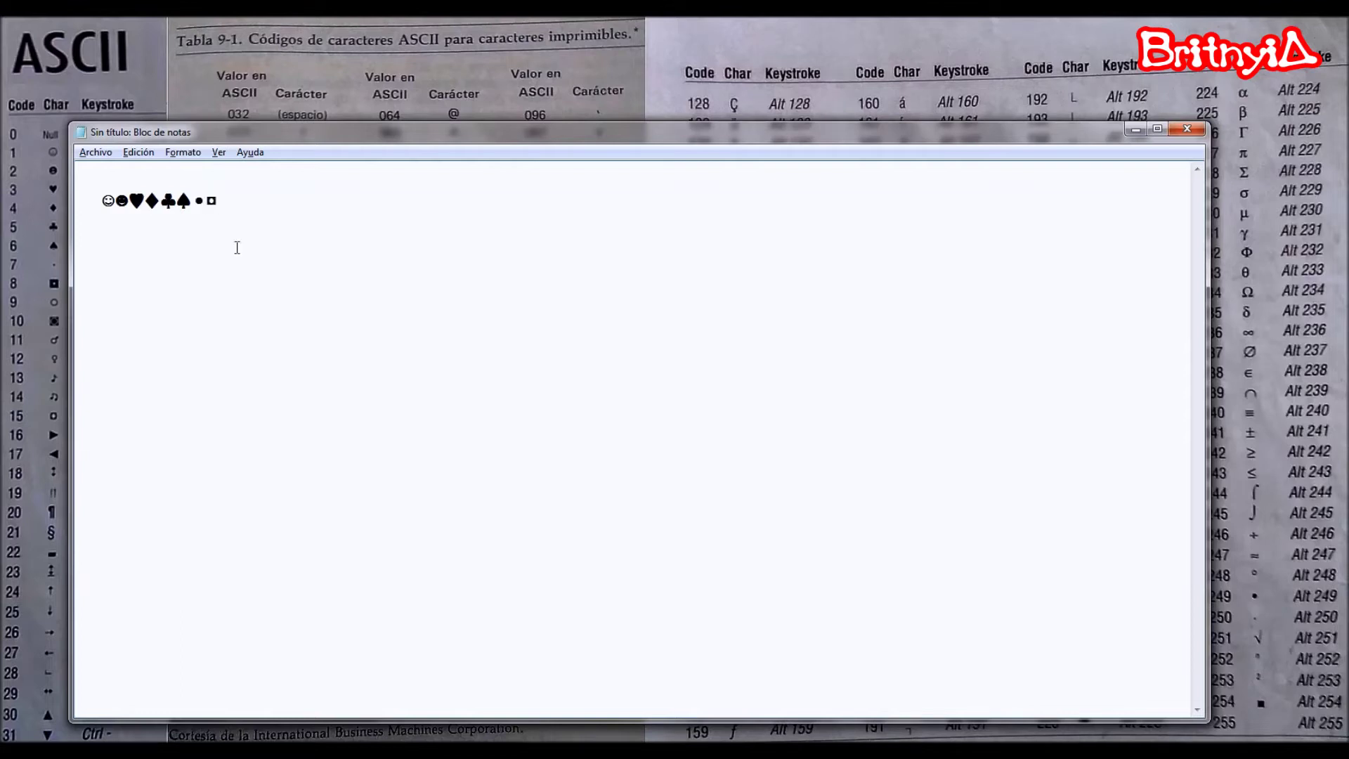
type("○◙♂♀♪")
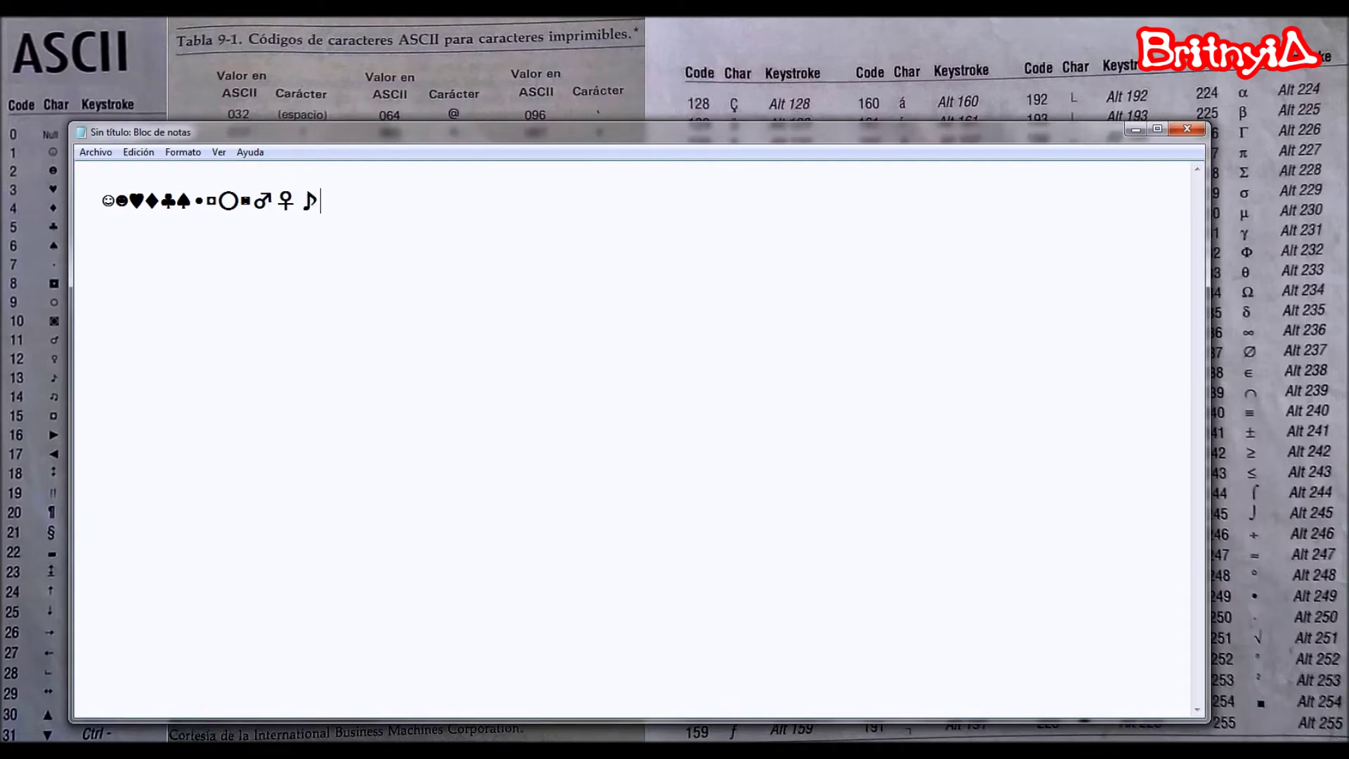
key("alt")
type("♫")
type("☼►◄↕‼¶")
key("Return")
Step: Fill the second line with the ASCII symbols §▬↨↑↓→←∟↔▲▼, and end it with a line break
type("§▬")
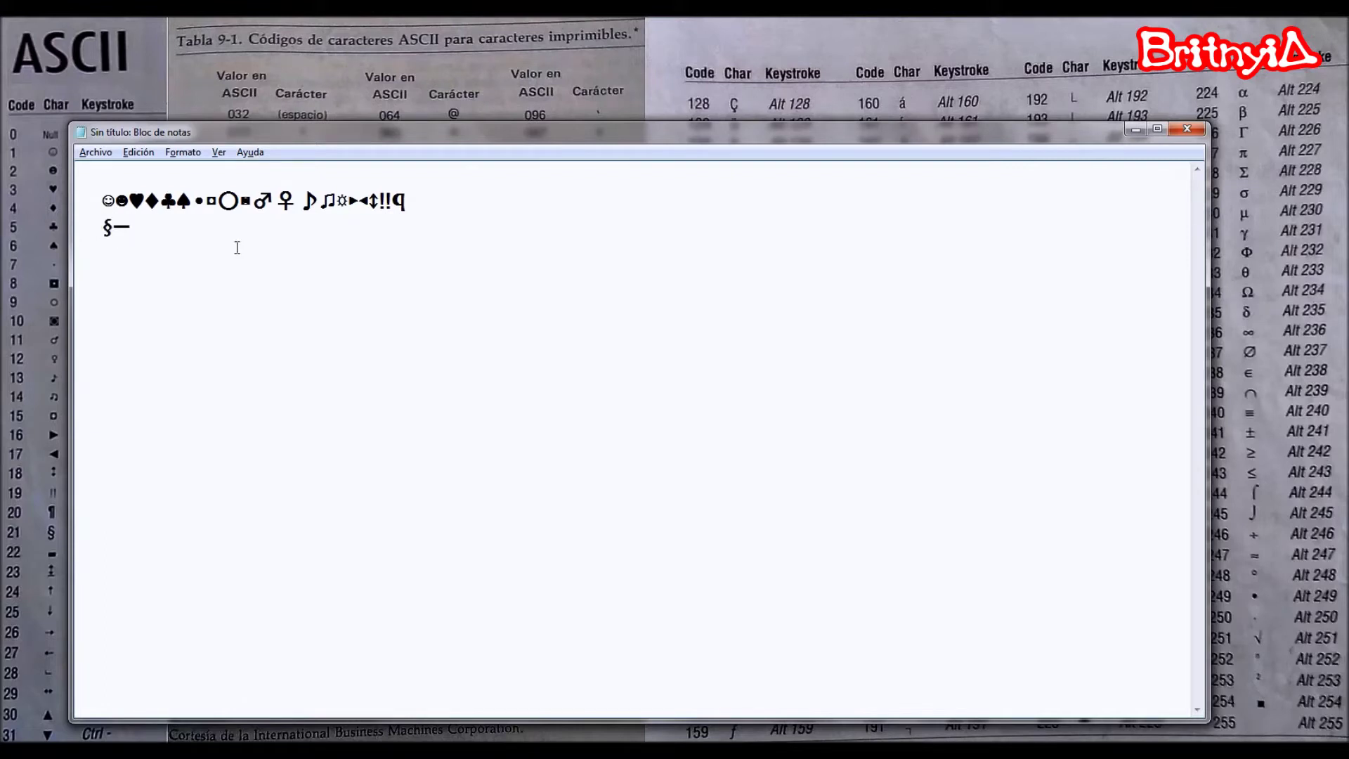
type("↨↑↓")
key("alt")
type("→←∟↔▲")
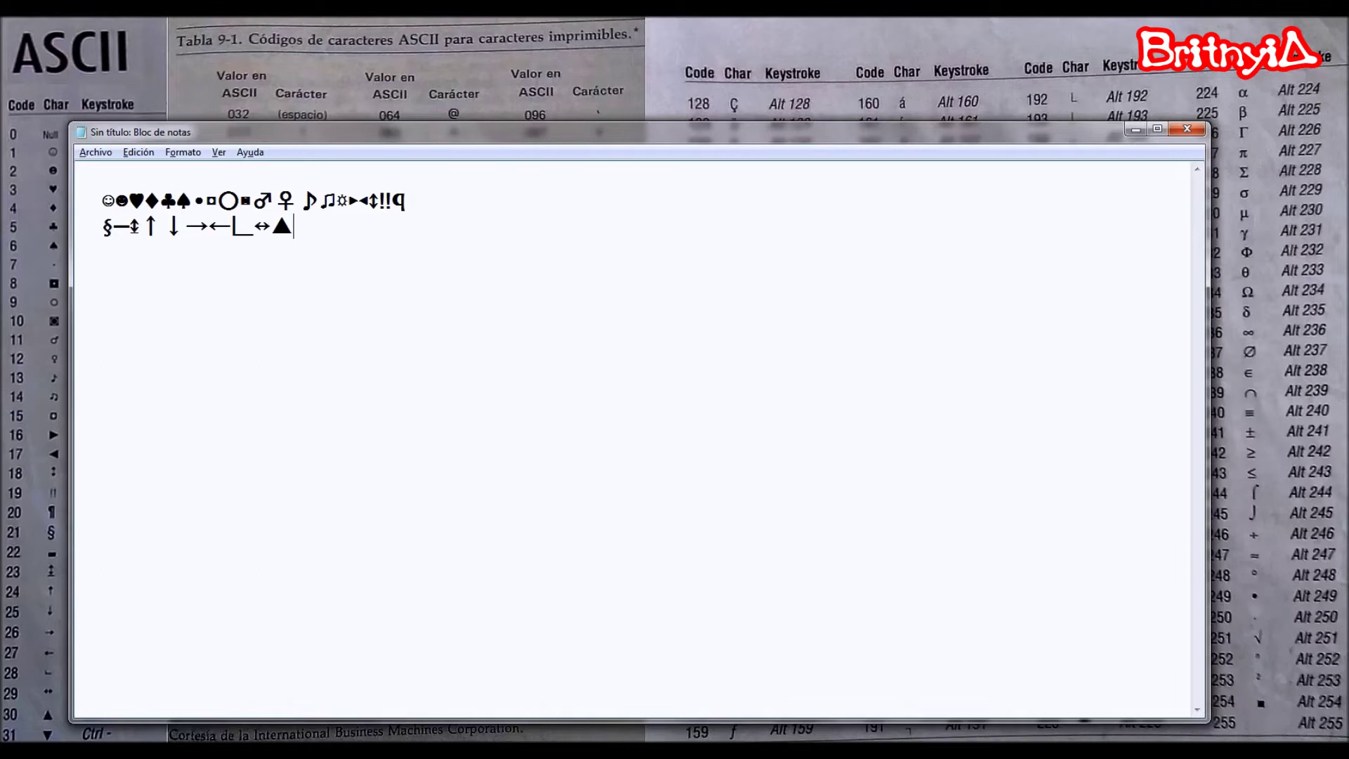
type("▼")
key("Return")
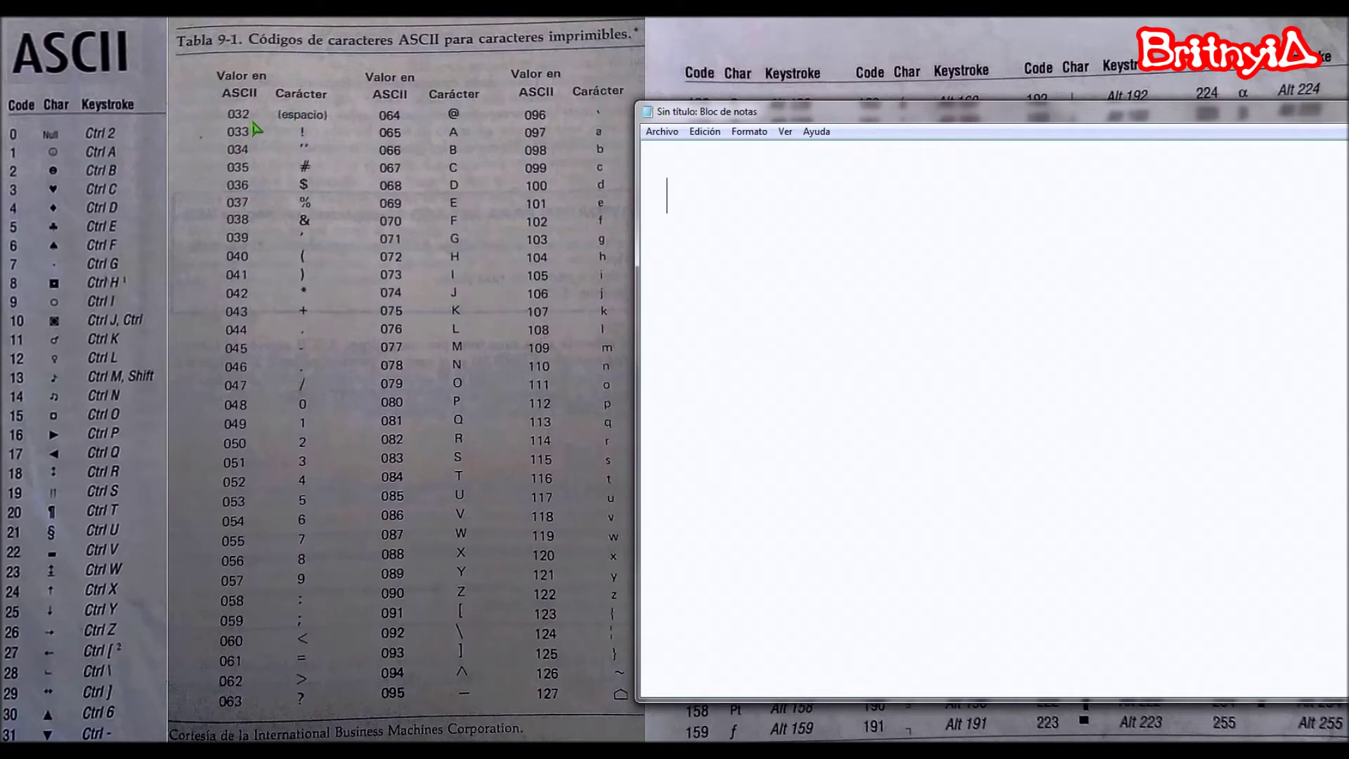
Step: Enter the printable characters #, % and * in the empty note by ASCII code, erasing each one before the following one
key("alt")
left_click(717, 209)
type("#")
key("BackSpace")
type("%")
key("BackSpace")
key("alt")
type("*")
key("BackSpace")
Step: Enter the characters K, >, ^, ` and ~ one at a time by ASCII code, erasing each one
type("K")
key("BackSpace")
type(">")
key("BackSpace")
type("^")
key("BackSpace")
type("`")
key("BackSpace")
type("~")
key("BackSpace")
Step: Write the sample file name asdfghj~.txt, and replace the part before the extension with popocatépetl
type("asdfghj")
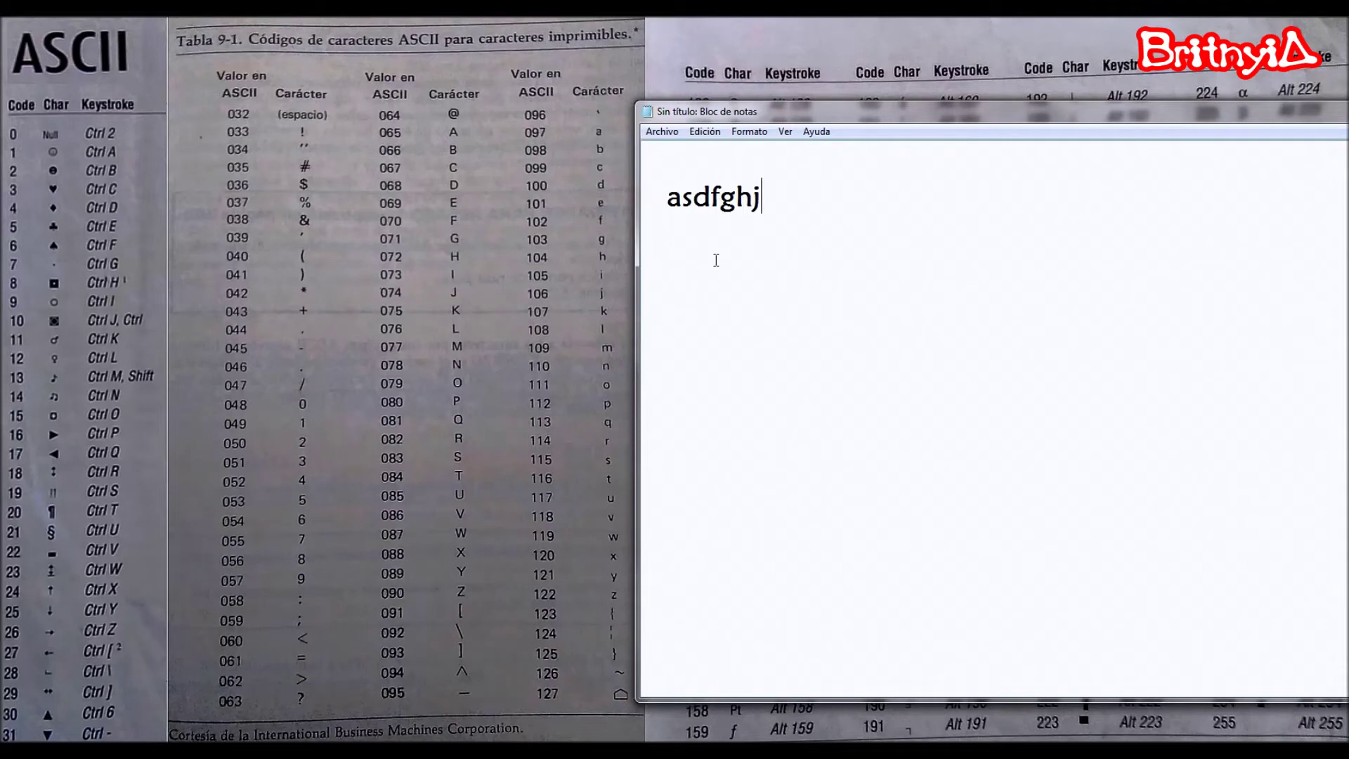
type("~.txt")
left_click_drag(787, 200, 675, 216)
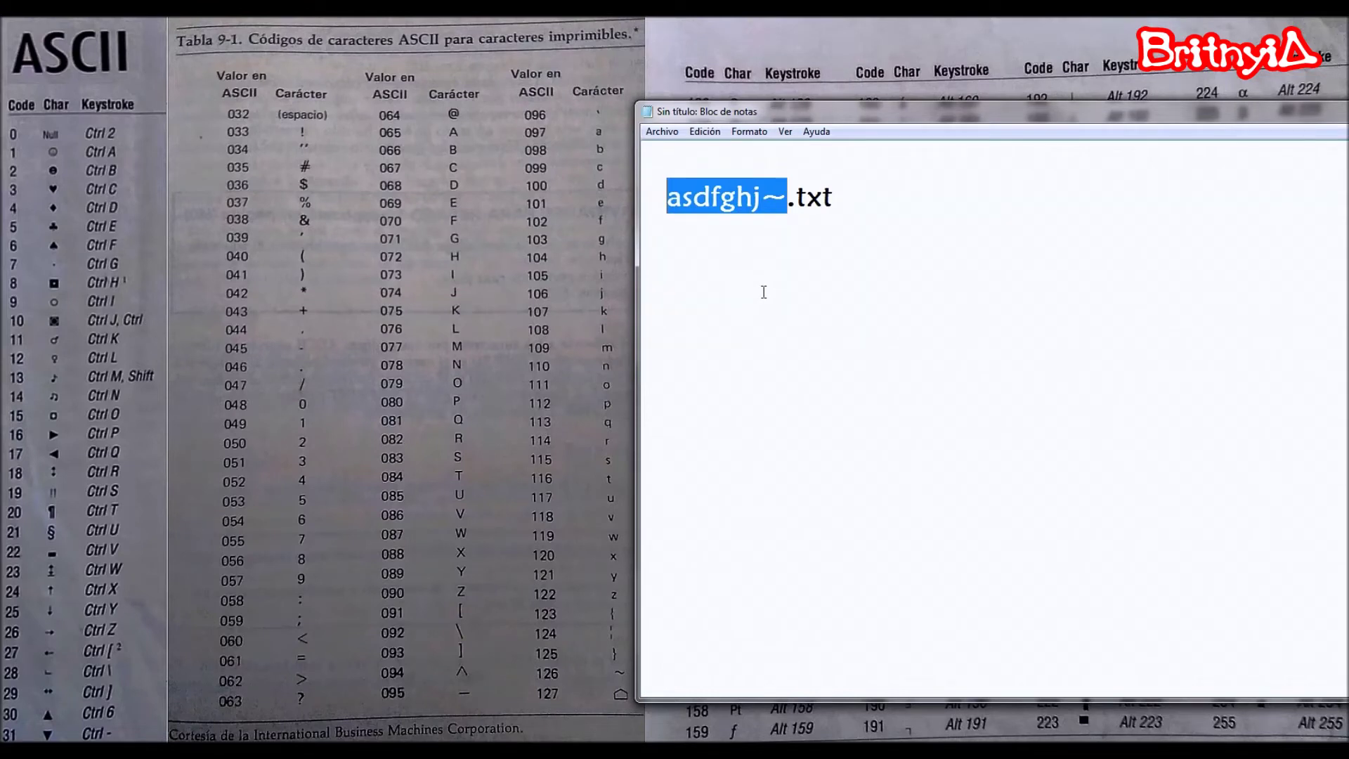
type("pop")
type("ocat")
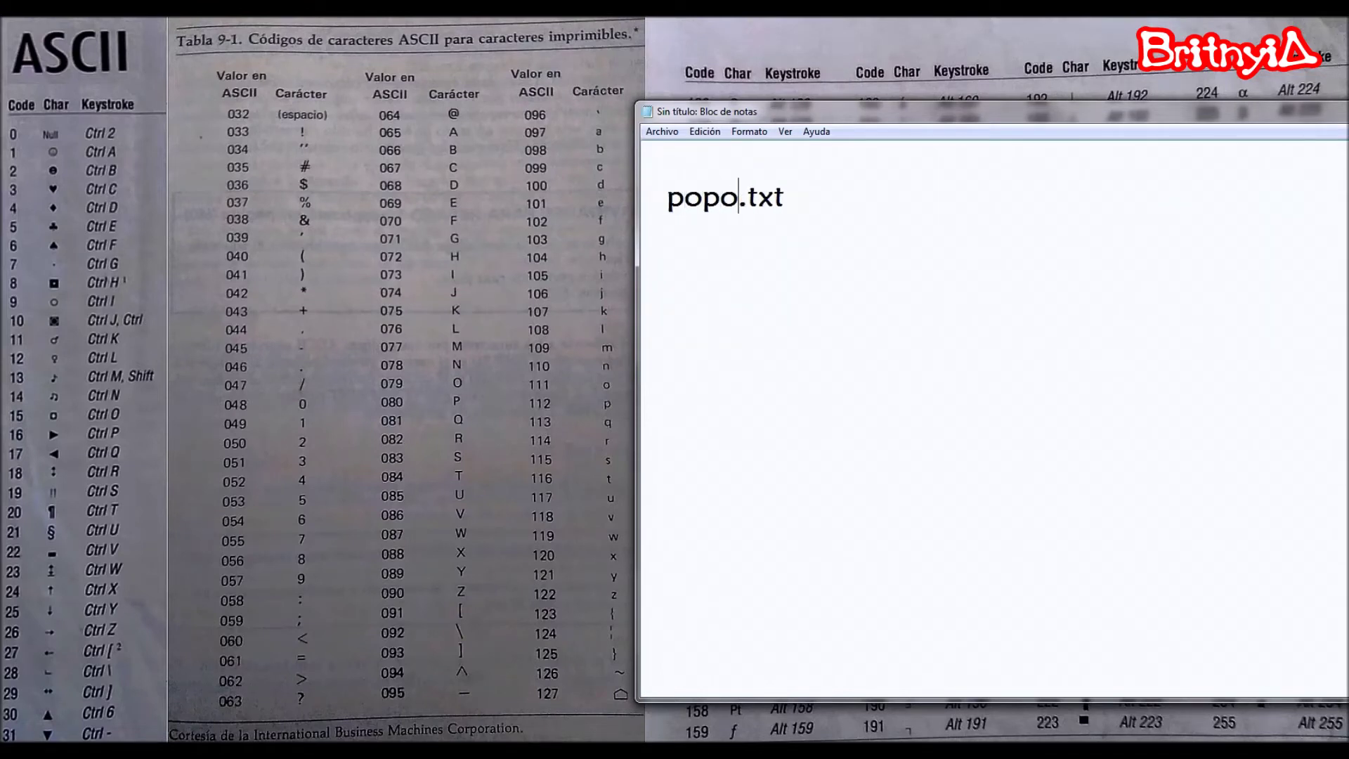
type("épet")
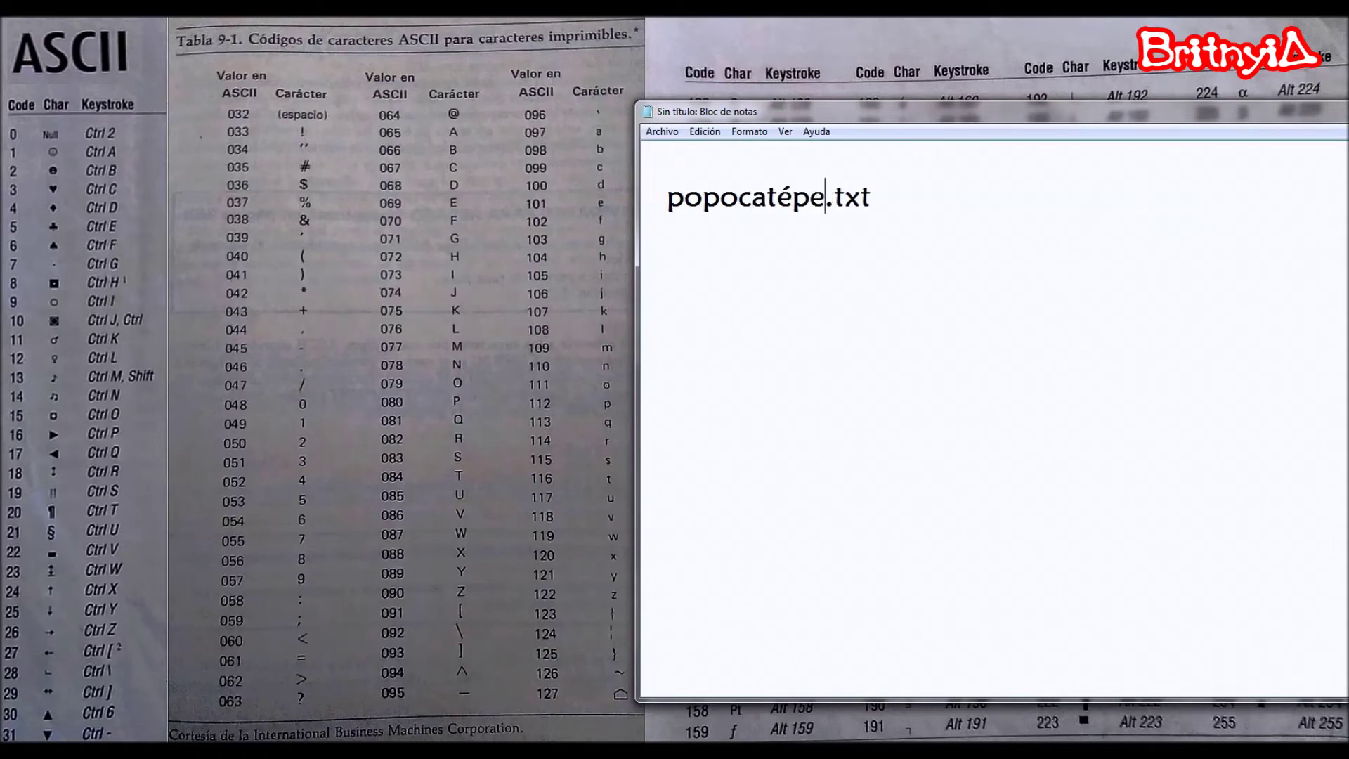
type("l")
Step: Replace the ending épetl in the sample file name with ~, and delete the whole line
left_click_drag(778, 203, 845, 209)
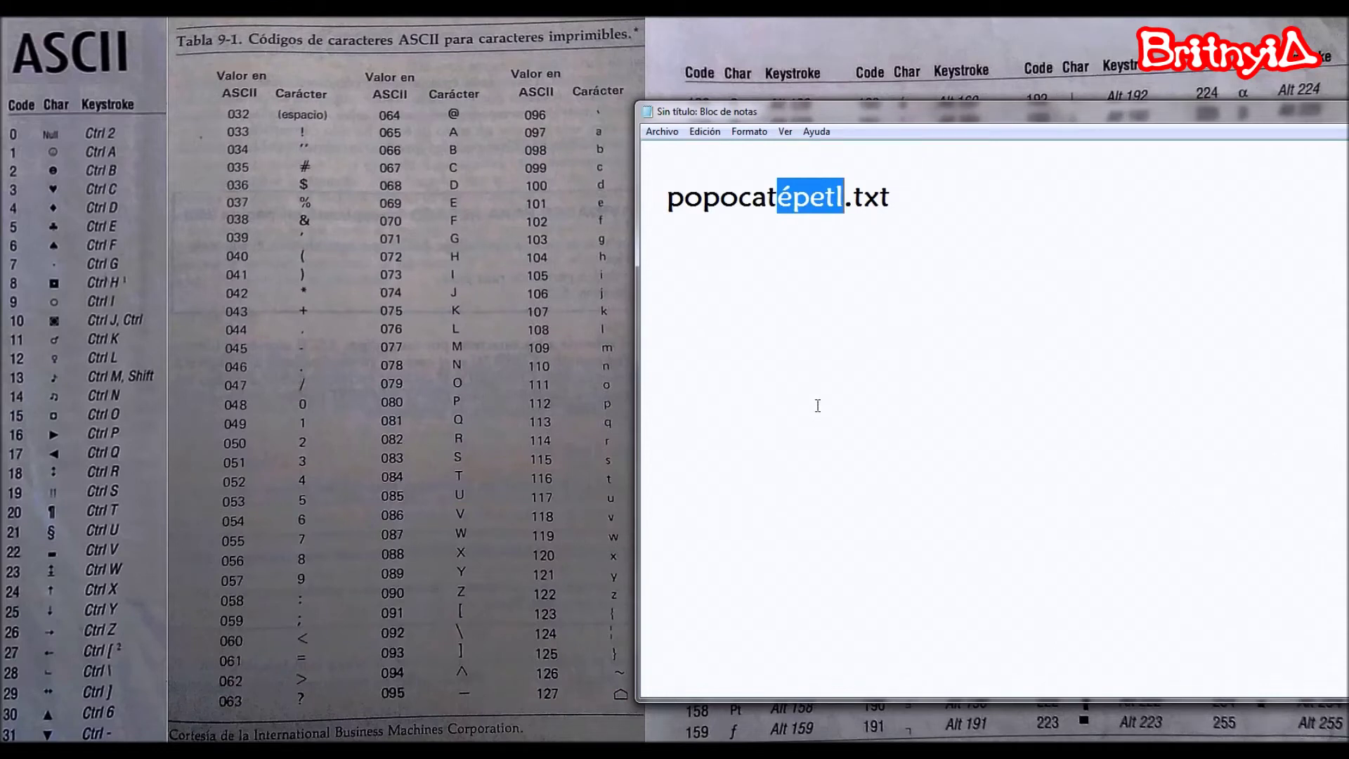
key("Delete")
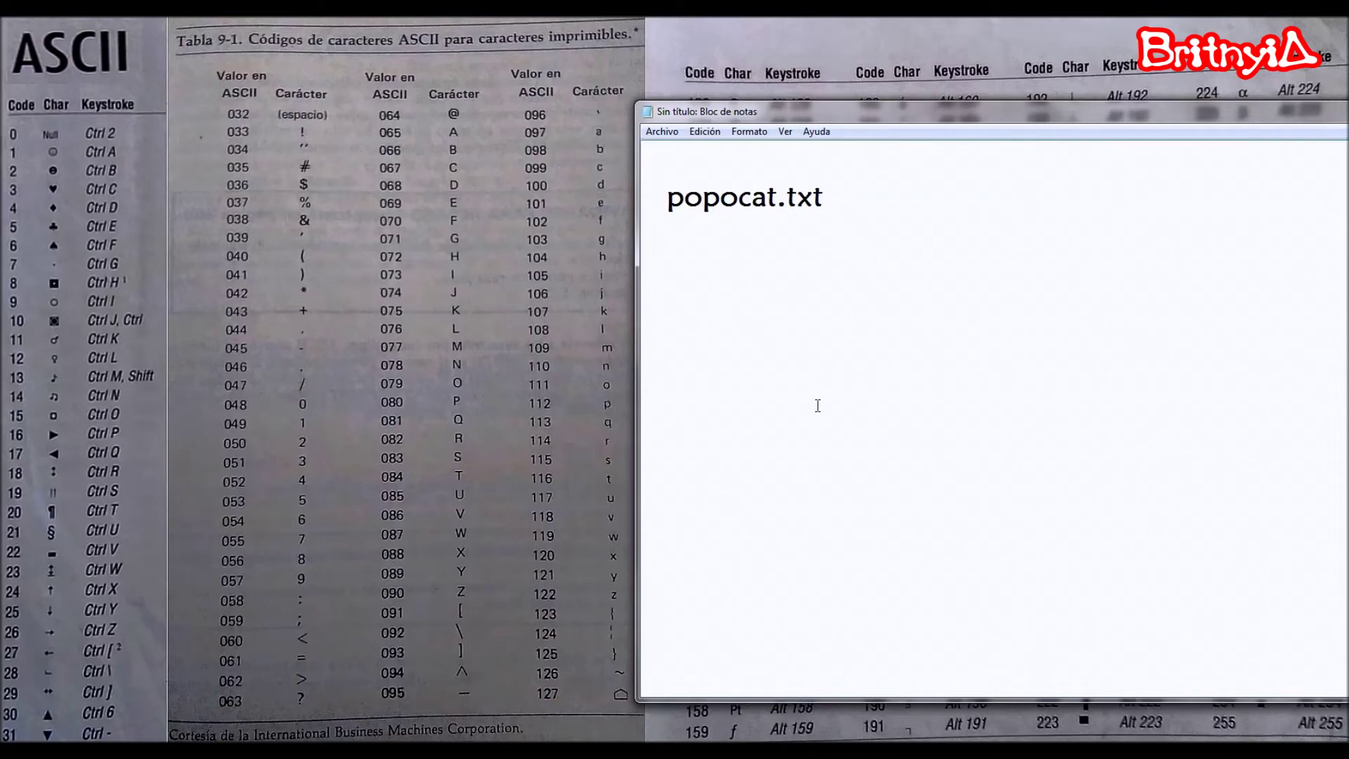
type("~")
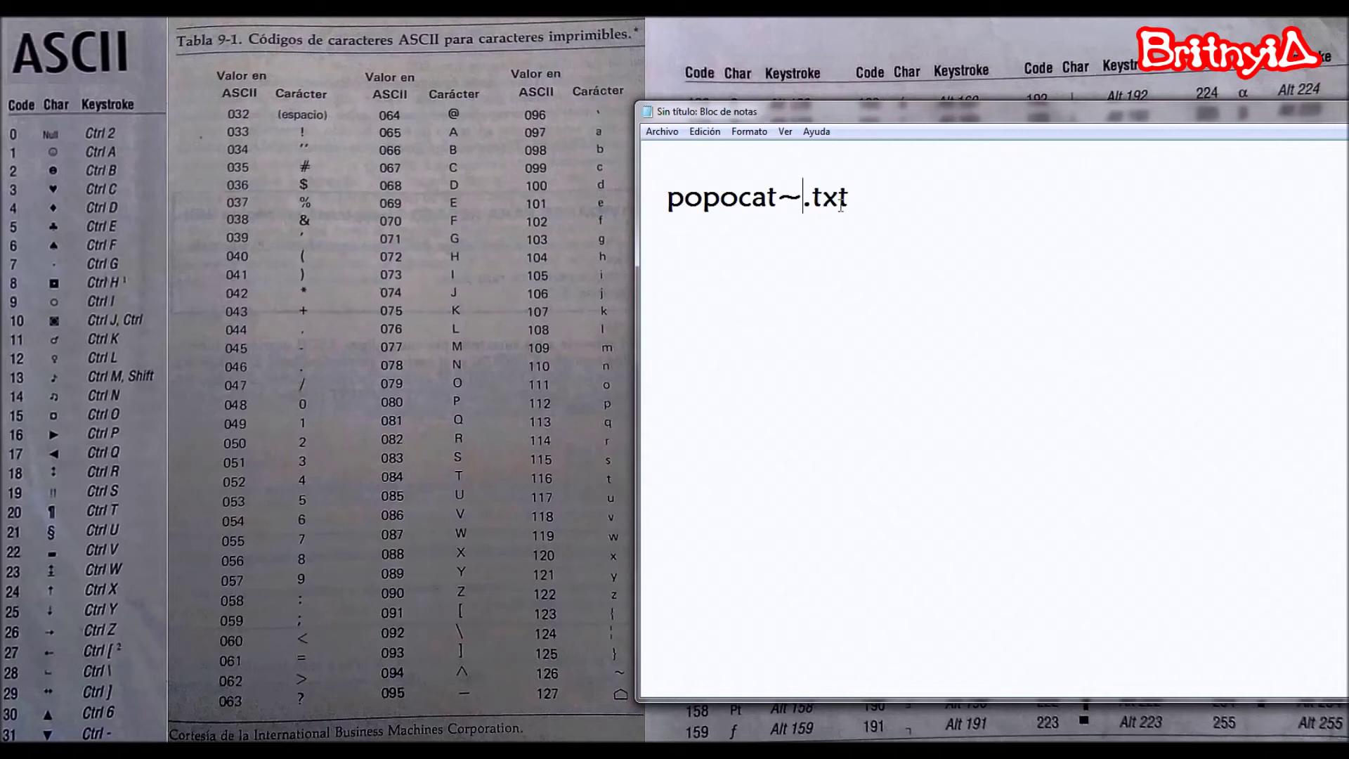
left_click_drag(854, 198, 668, 202)
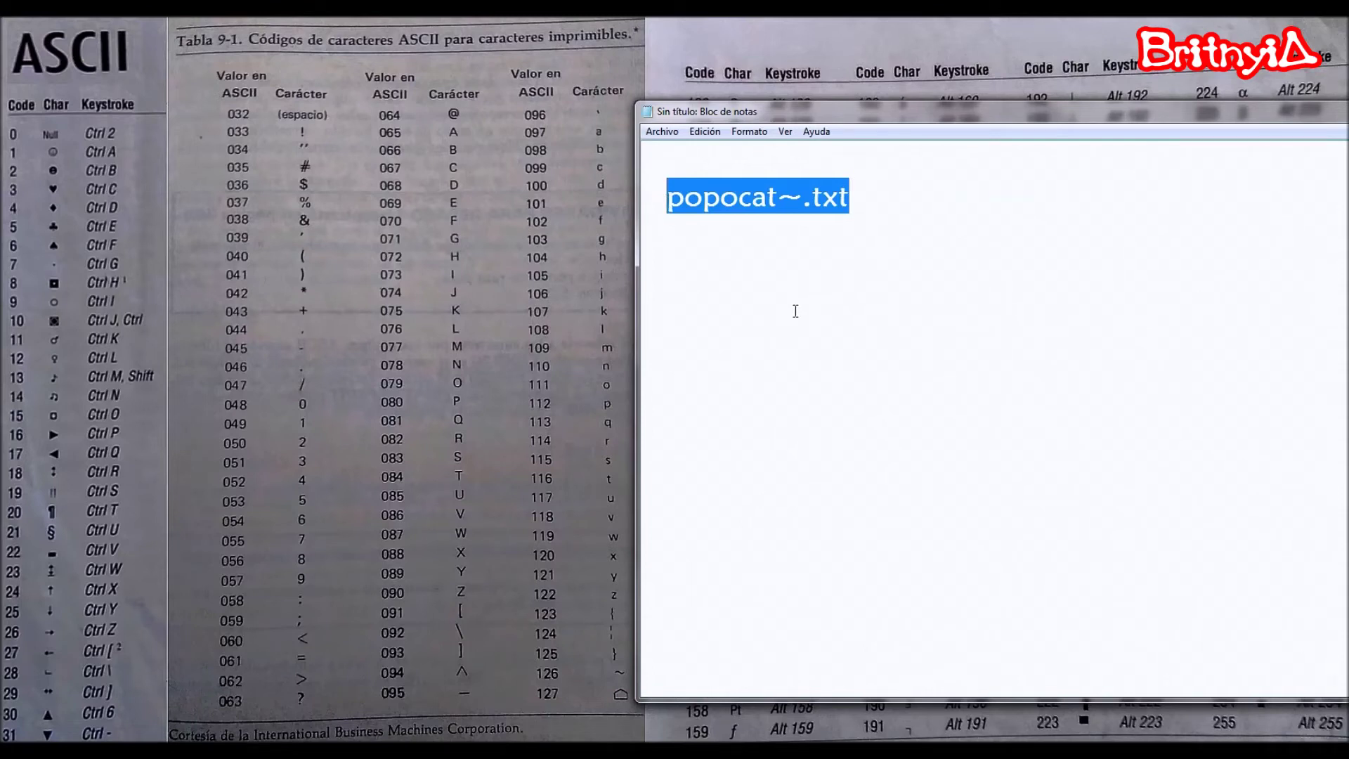
key("Delete")
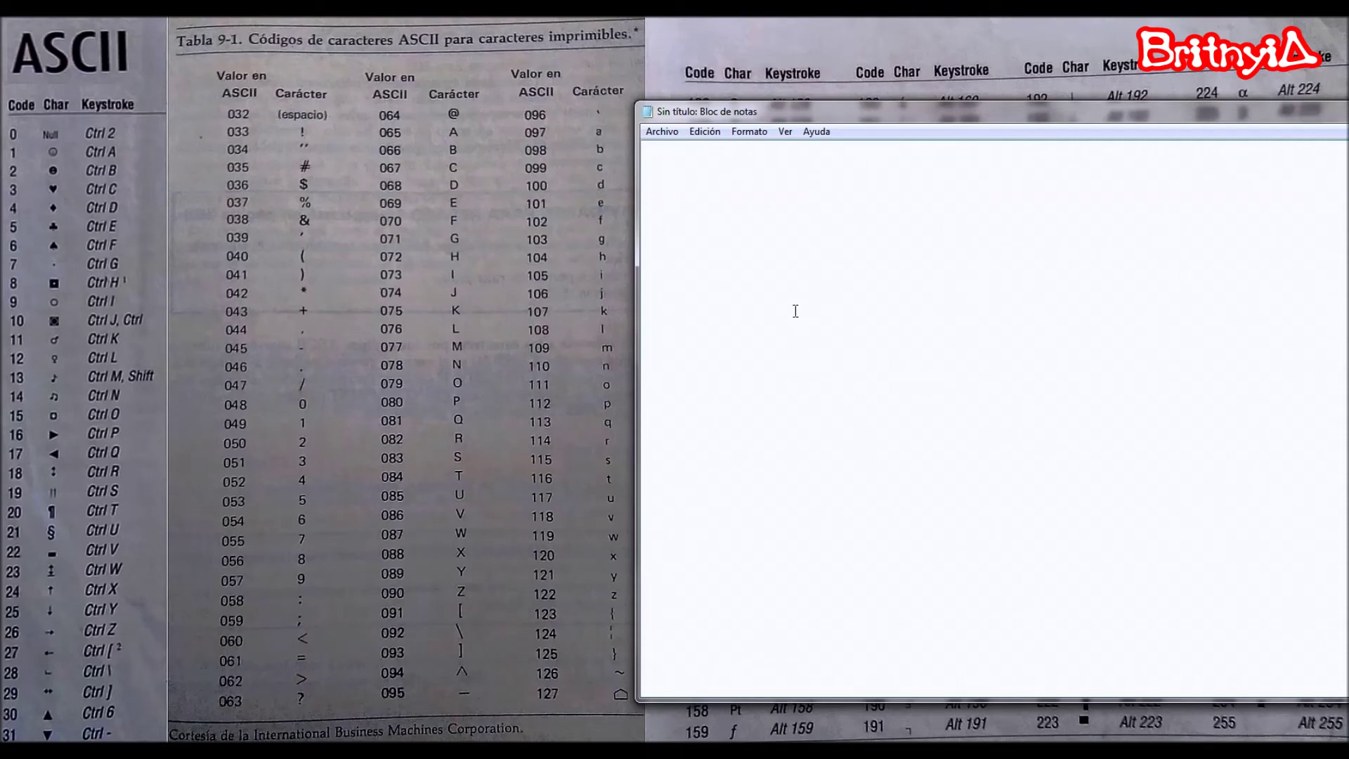
Step: Enter the characters ~ and ⌂ one at a time by ASCII code, erasing each one
type("~")
key("BackSpace")
key("alt")
type("⌂")
key("BackSpace")
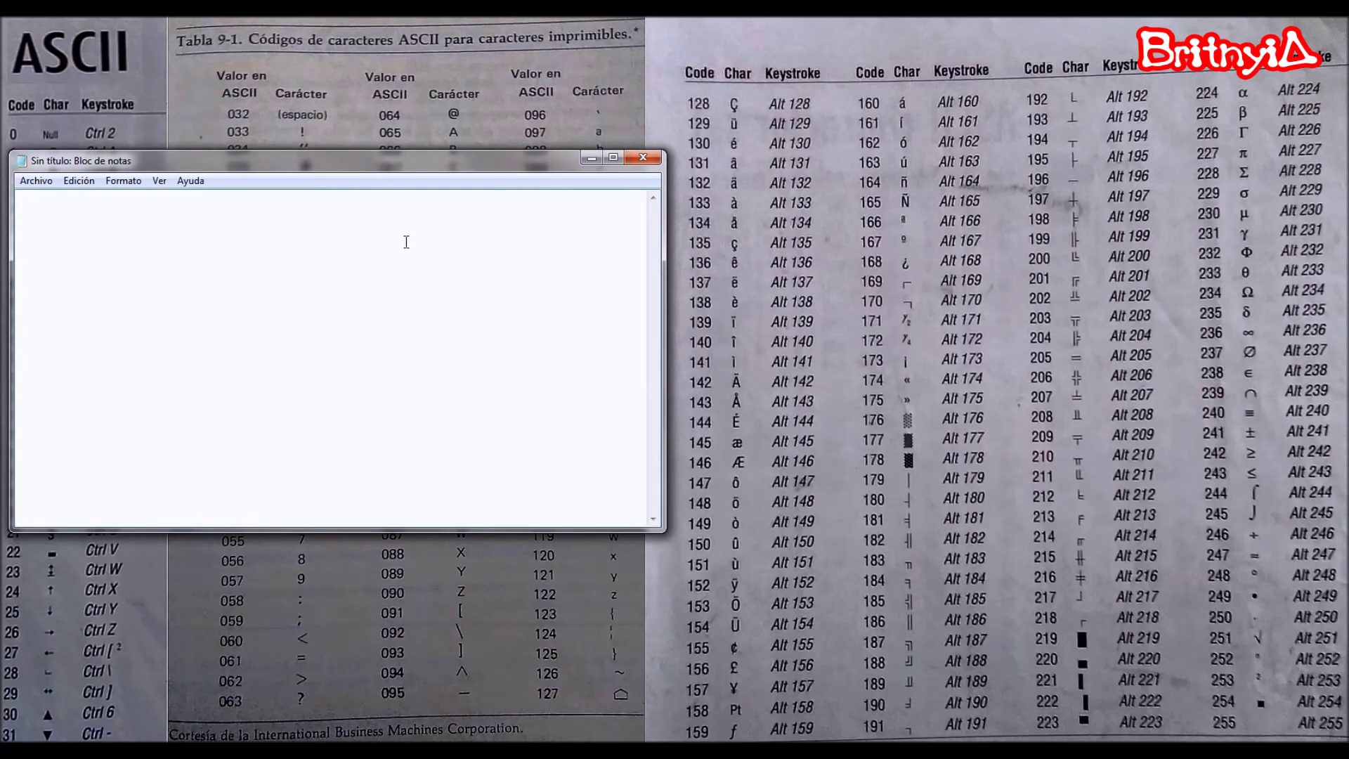
Step: Enter the extended characters Ç, Å, £, ñ and Ñ one at a time by Alt code, and erase them
type("Ç")
key("BackSpace")
type("Å")
type("£")
key("BackSpace")
type("ñ")
key("BackSpace")
type("Ñ")
key("BackSpace")
Step: Enter the fractions ½ and ¼ and a row of shaded ░░░ blocks by Alt code, and erase them
type("½")
key("BackSpace")
type("¼")
key("BackSpace")
type("░░░")
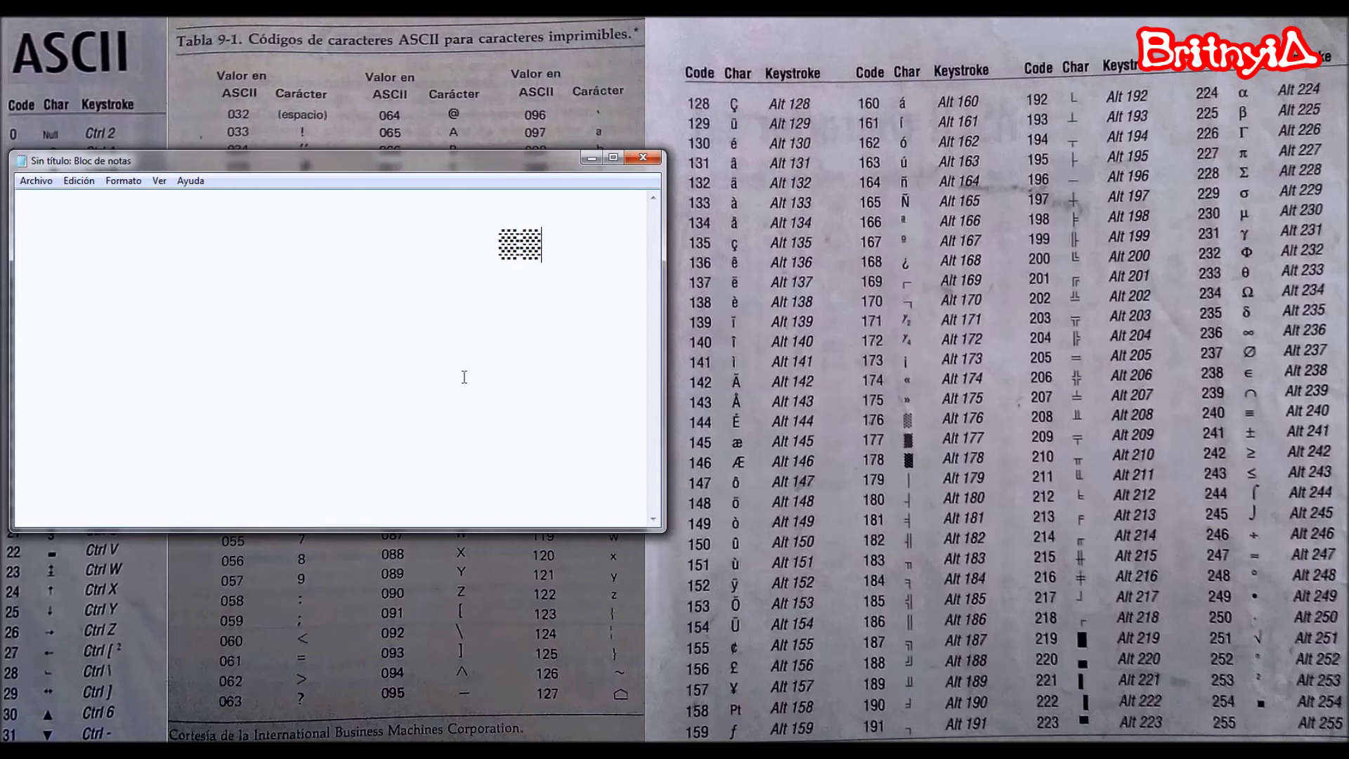
key("BackSpace")
key("BackSpace")
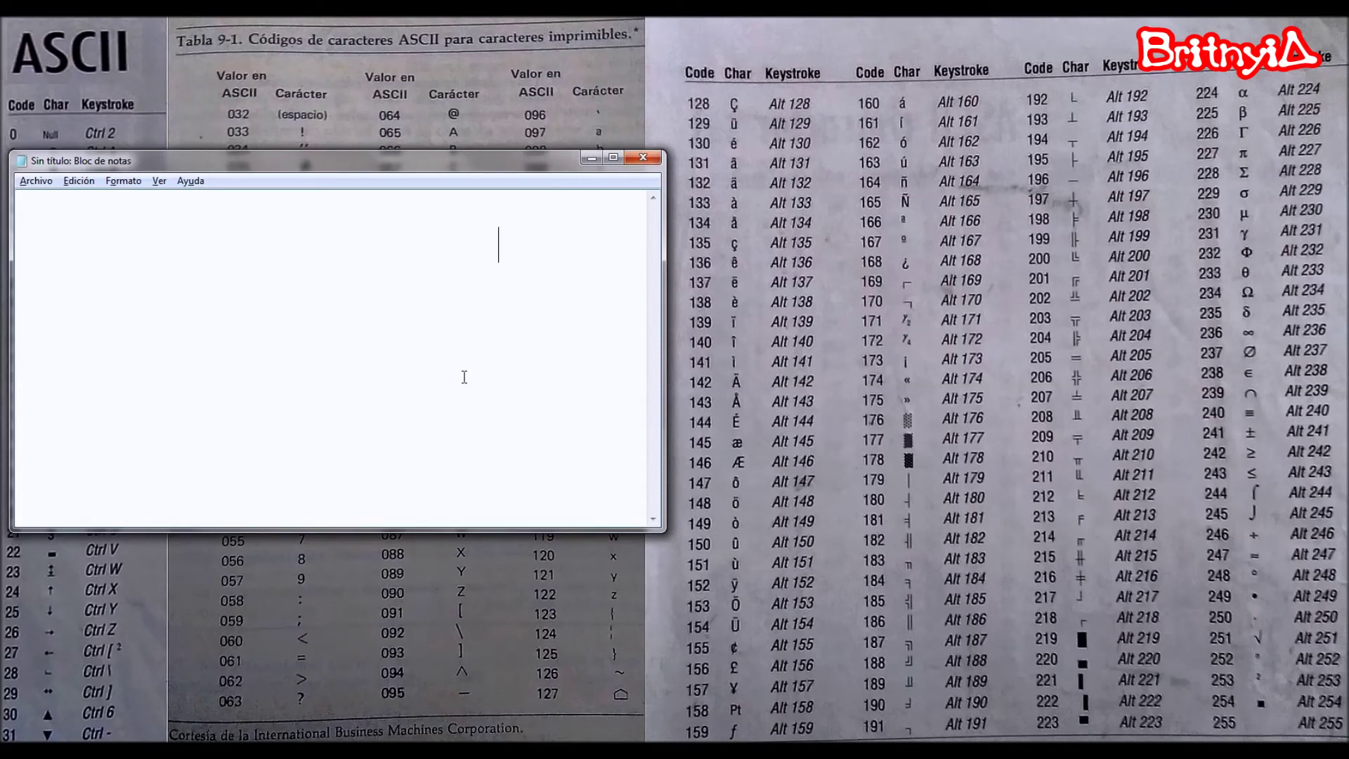
Step: Enter and erase the character ß, and try out the digits 3 and 6 before removing them
type("ß")
key("BackSpace")
type("3")
key("Left")
type("6")
key("Delete")
key("BackSpace")
Step: Write 6² with the superscript two character, and erase it
type("6²")
key("BackSpace")
key("BackSpace")
key("BackSpace")
key("BackSpace")
key("BackSpace")
key("BackSpace")
key("BackSpace")
key("BackSpace")
key("BackSpace")
Step: Move the note window over the extended code table, and expand Accesorios and Herramientas del sistema in the full program list
left_click_drag(465, 169, 1075, 185)
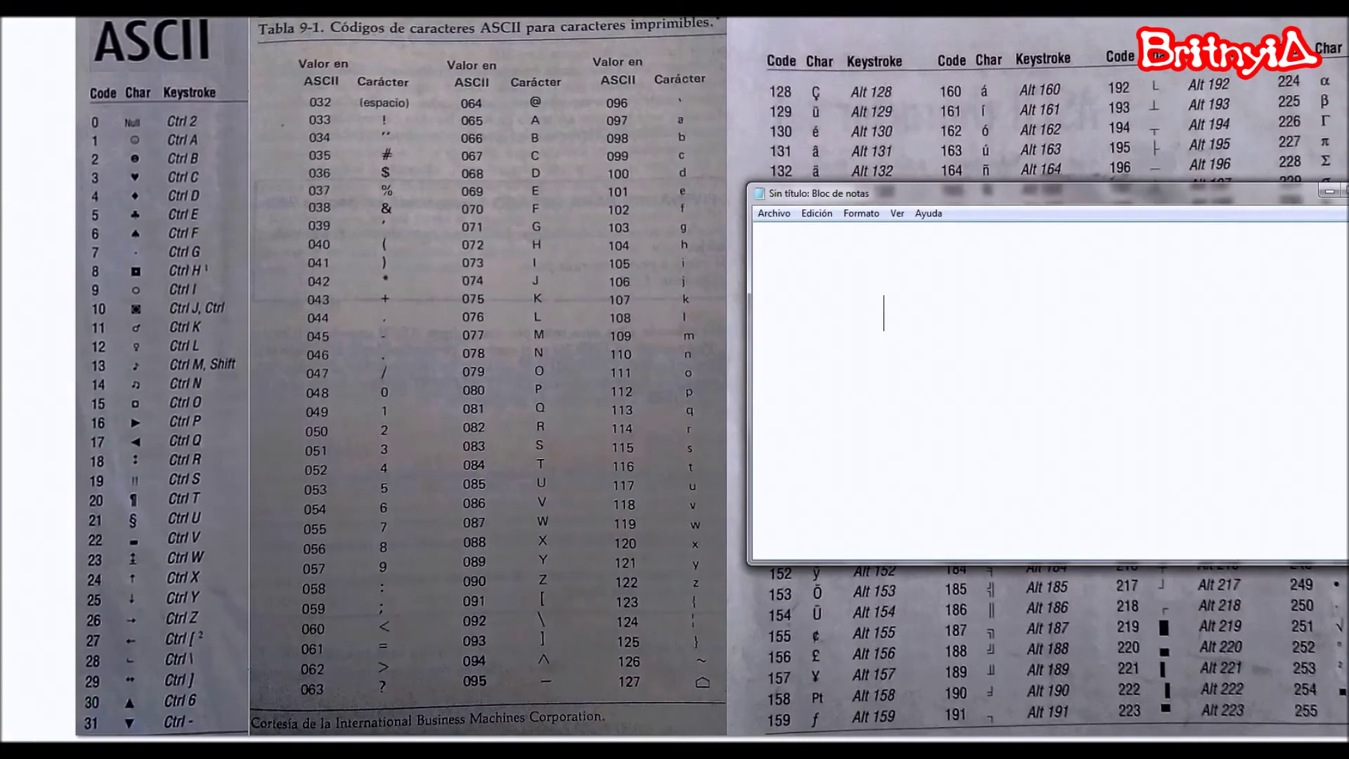
key("super")
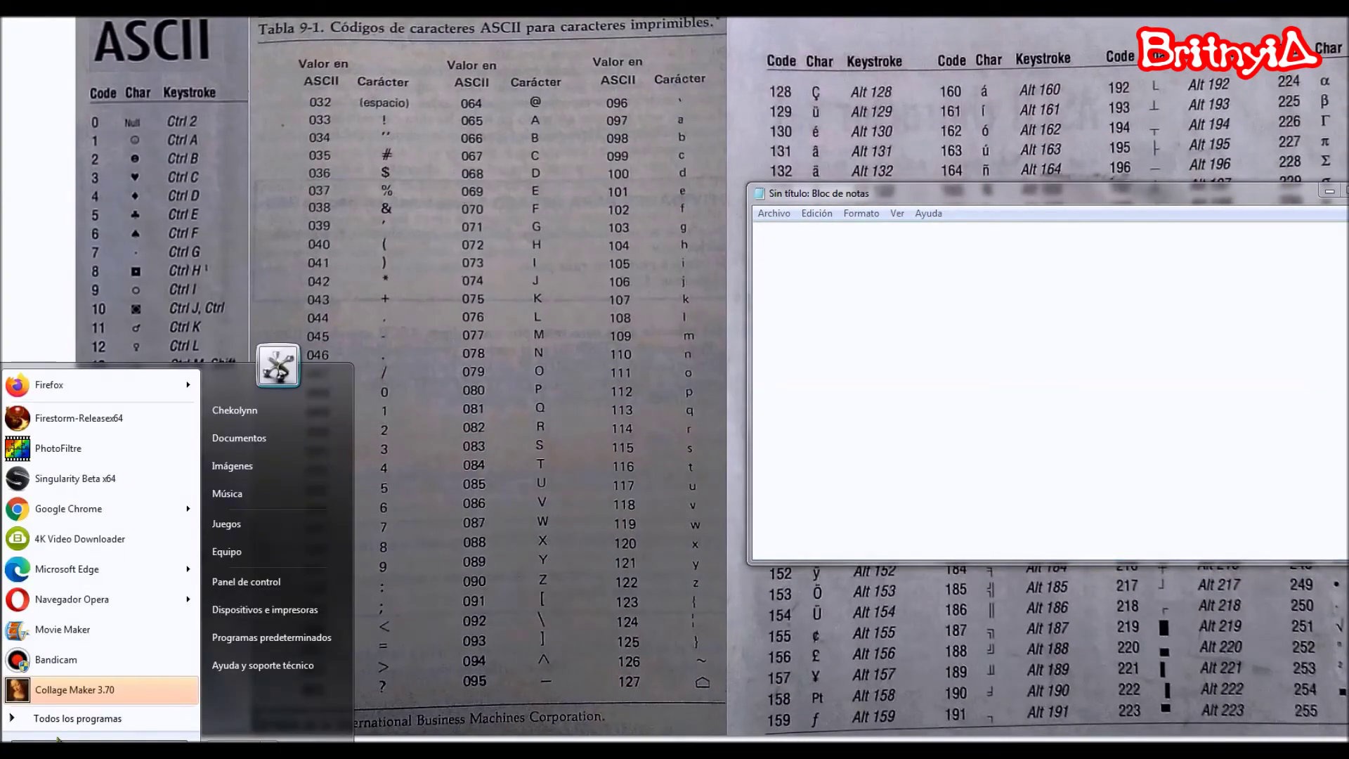
left_click(84, 719)
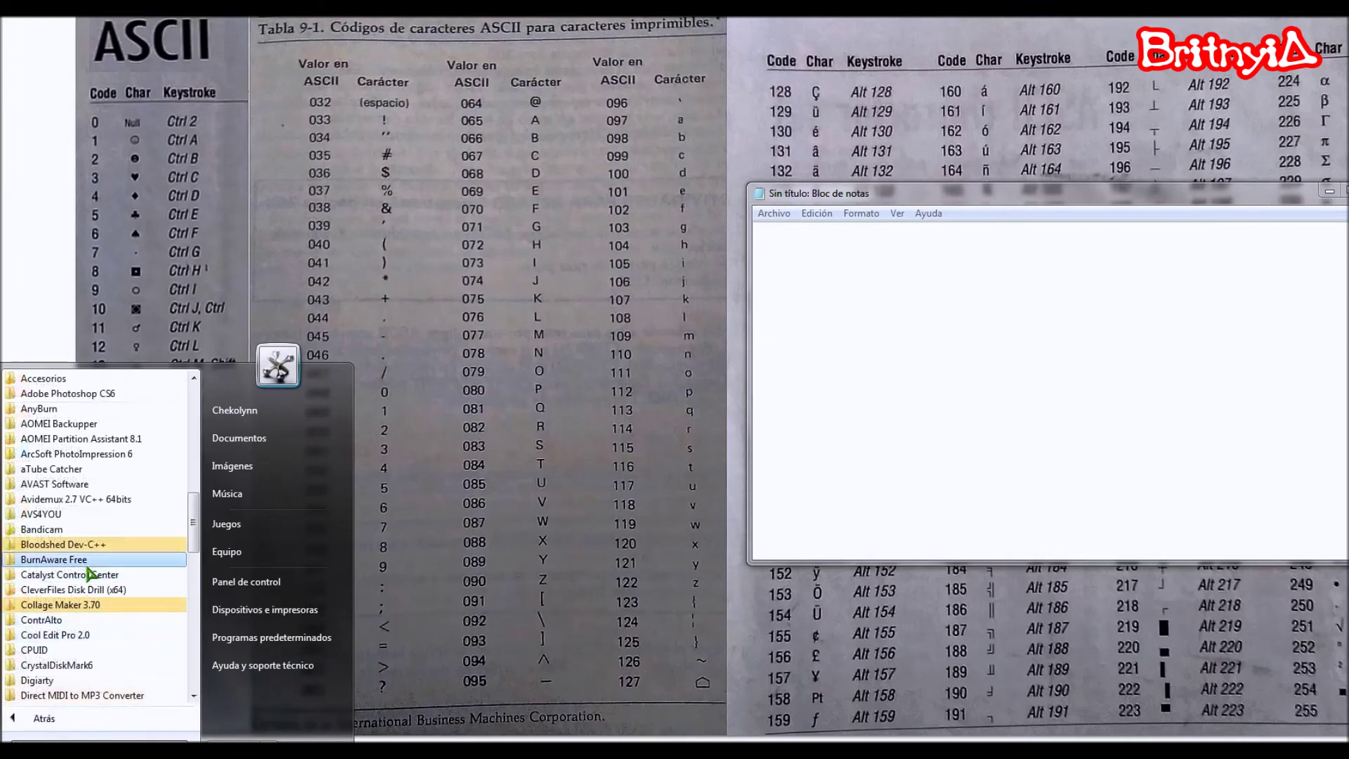
scroll(90, 574, "down", 1)
scroll(89, 570, "up", 4)
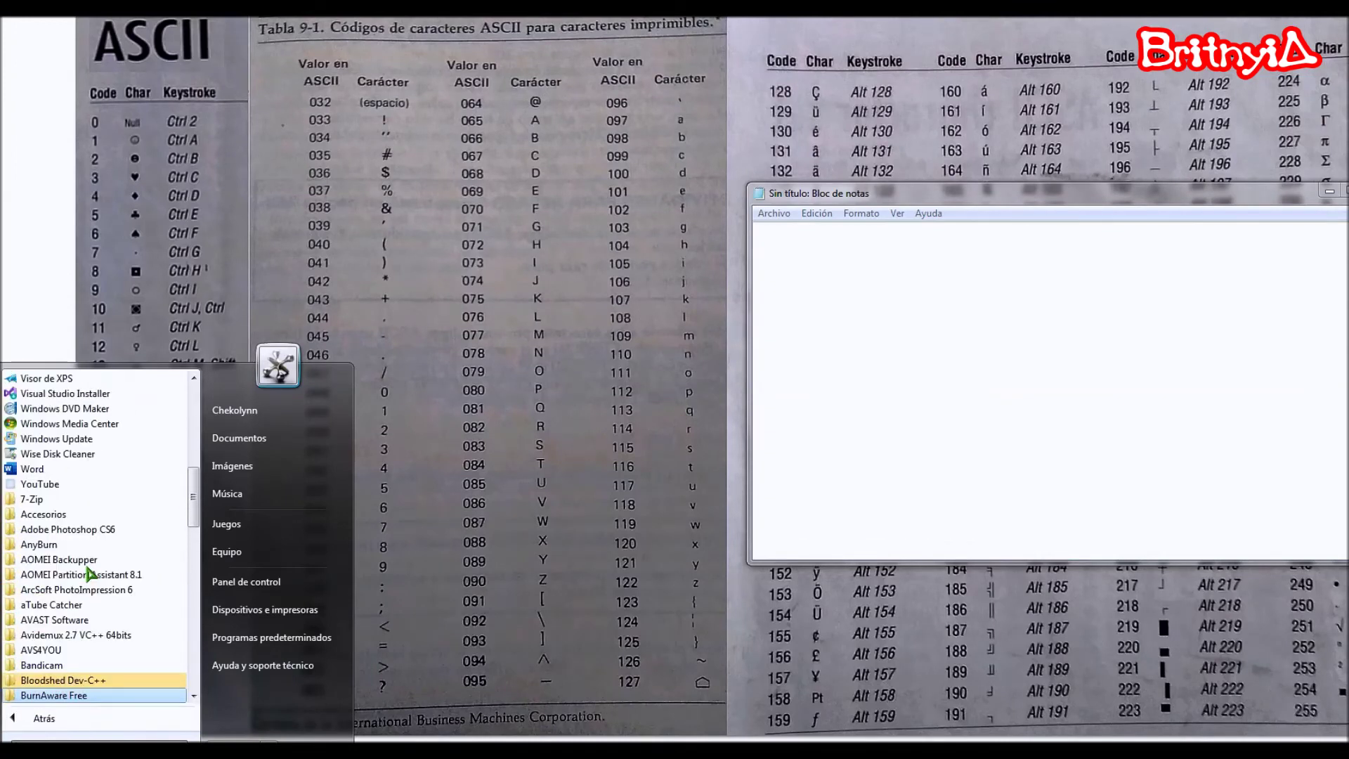
left_click(67, 515)
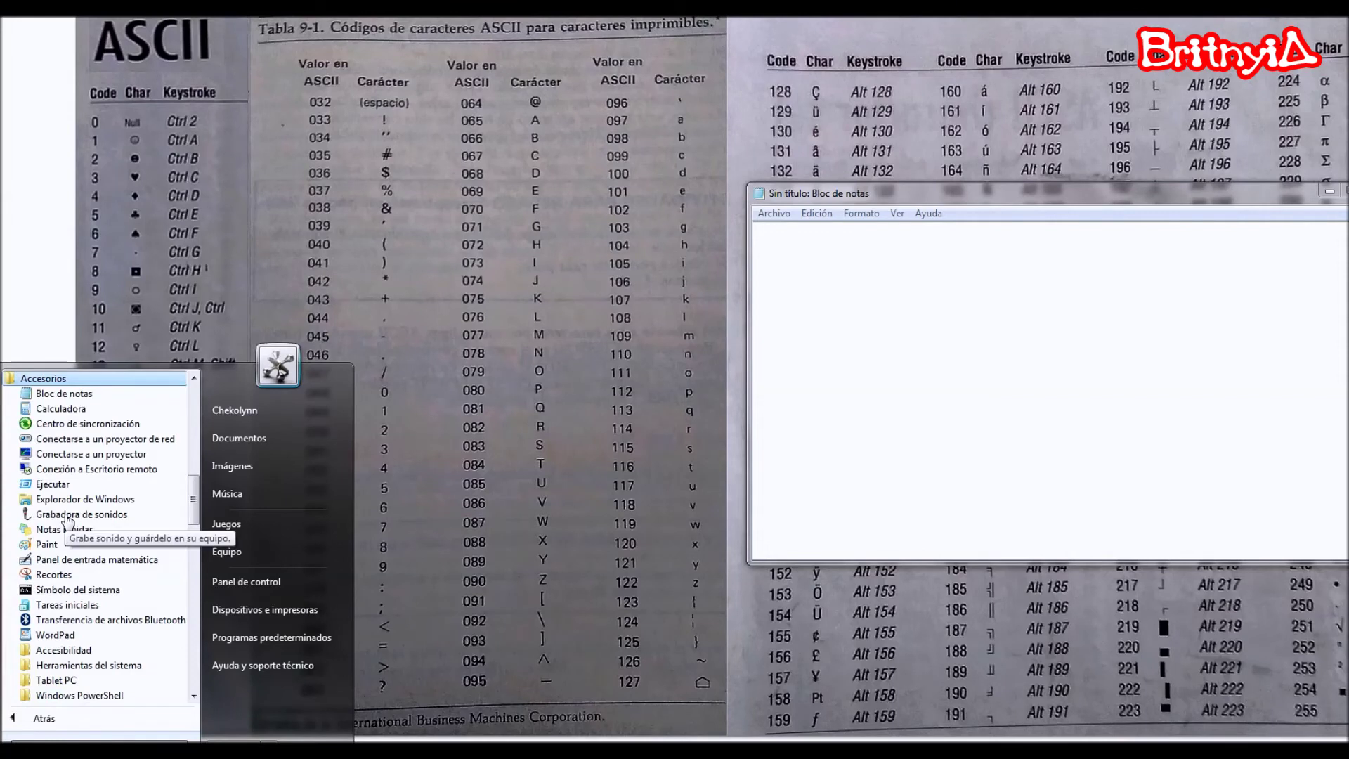
scroll(67, 520, "down", 3)
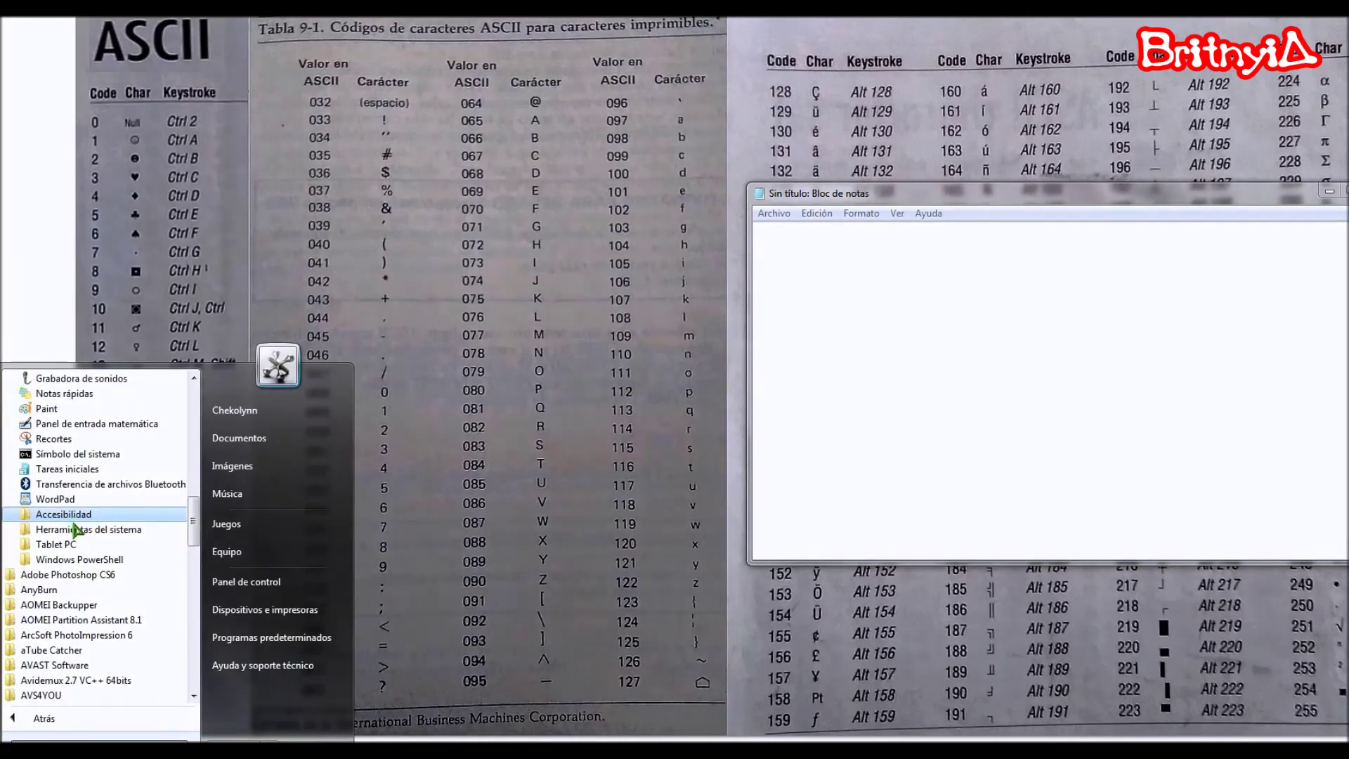
left_click(76, 534)
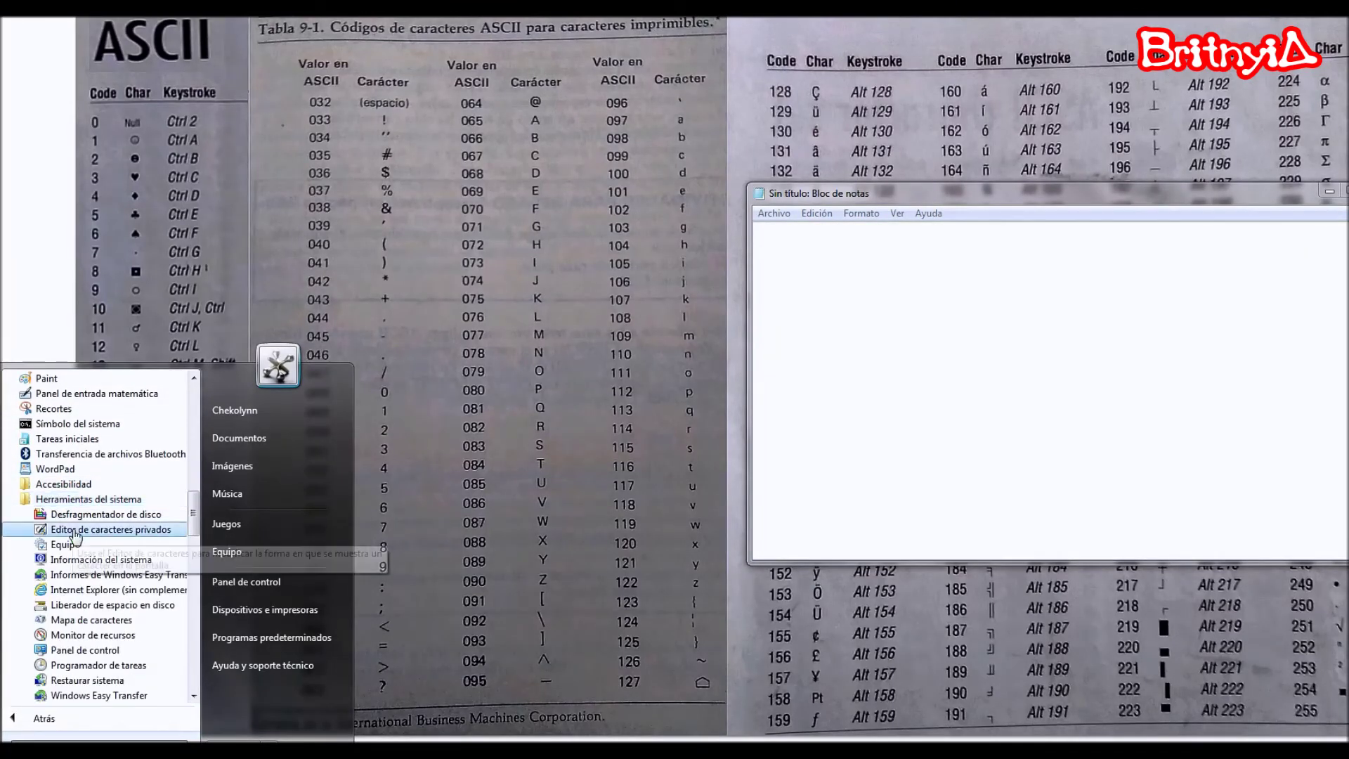
Step: Launch Mapa de caracteres from the system tools, and place its window beside the note window
scroll(70, 541, "down", 1)
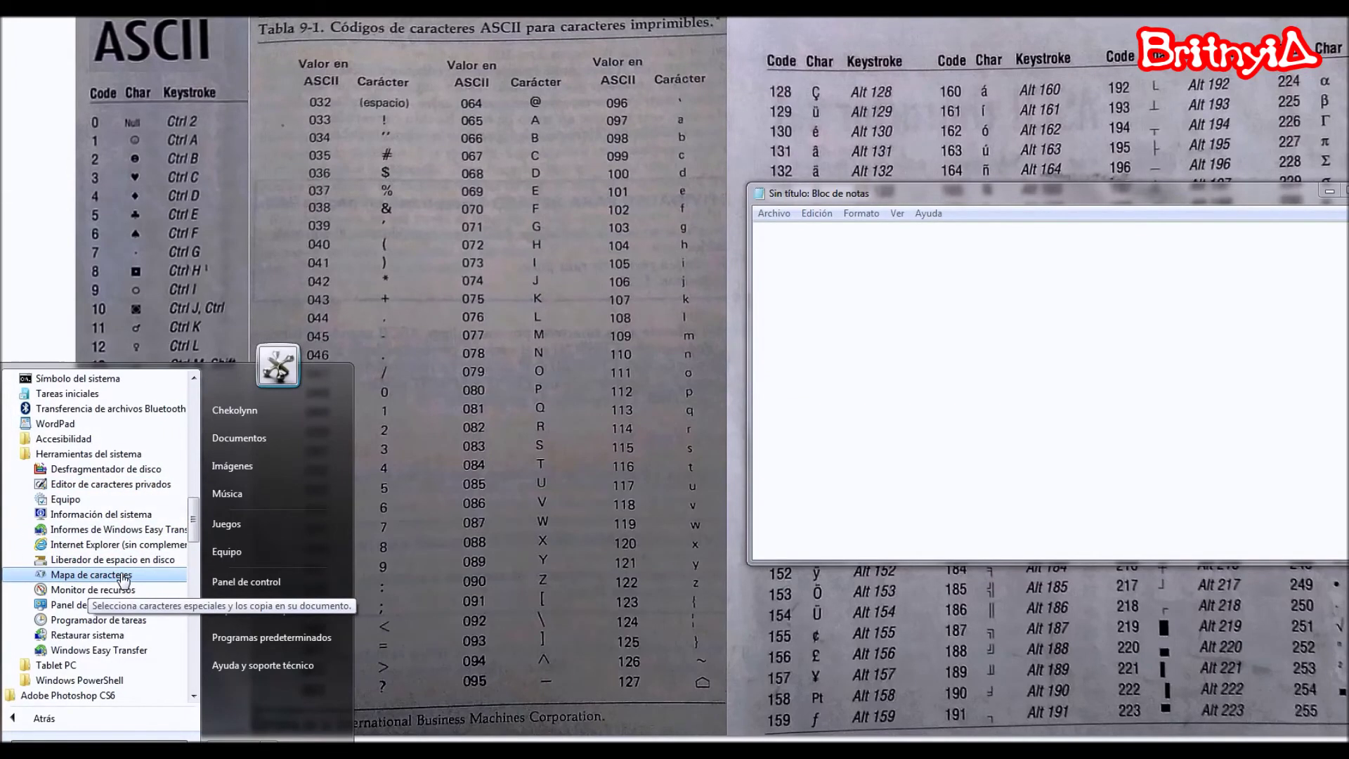
left_click(74, 439)
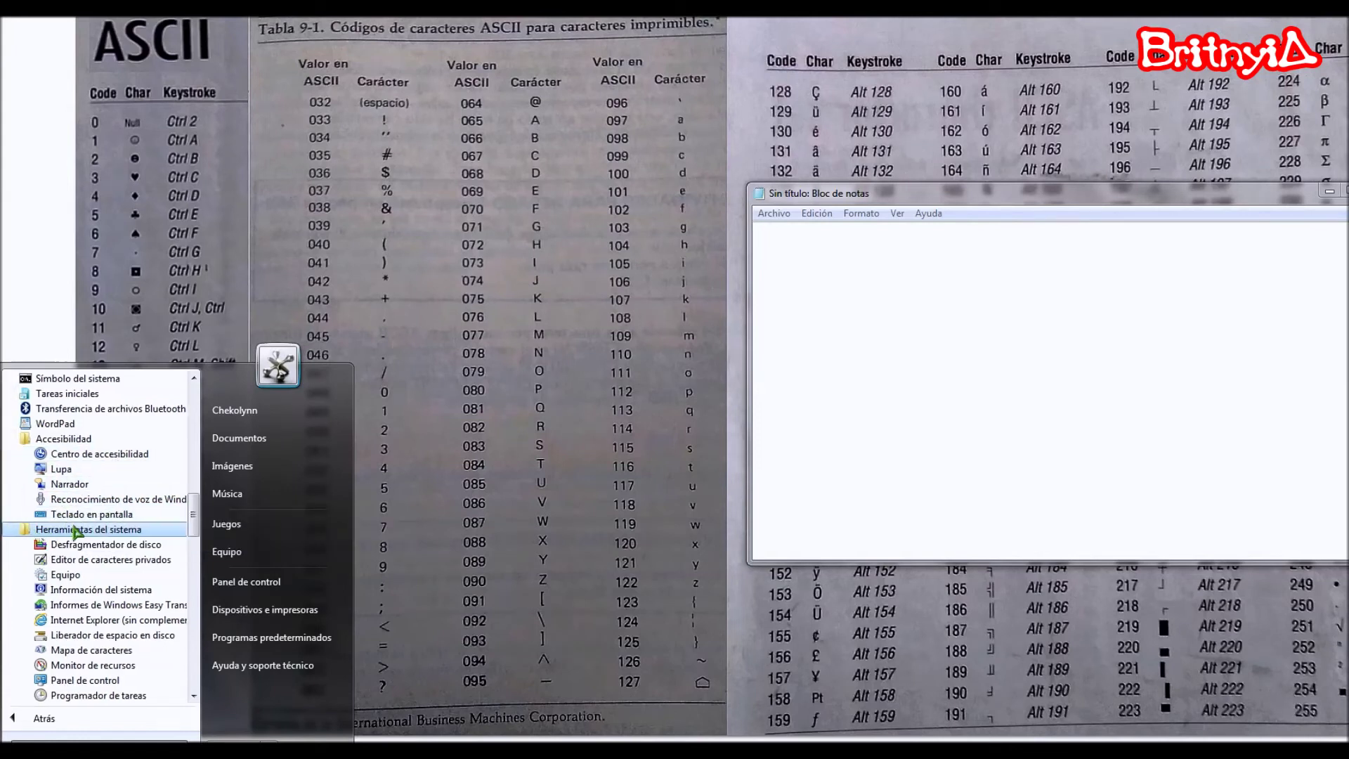
scroll(98, 595, "down", 1)
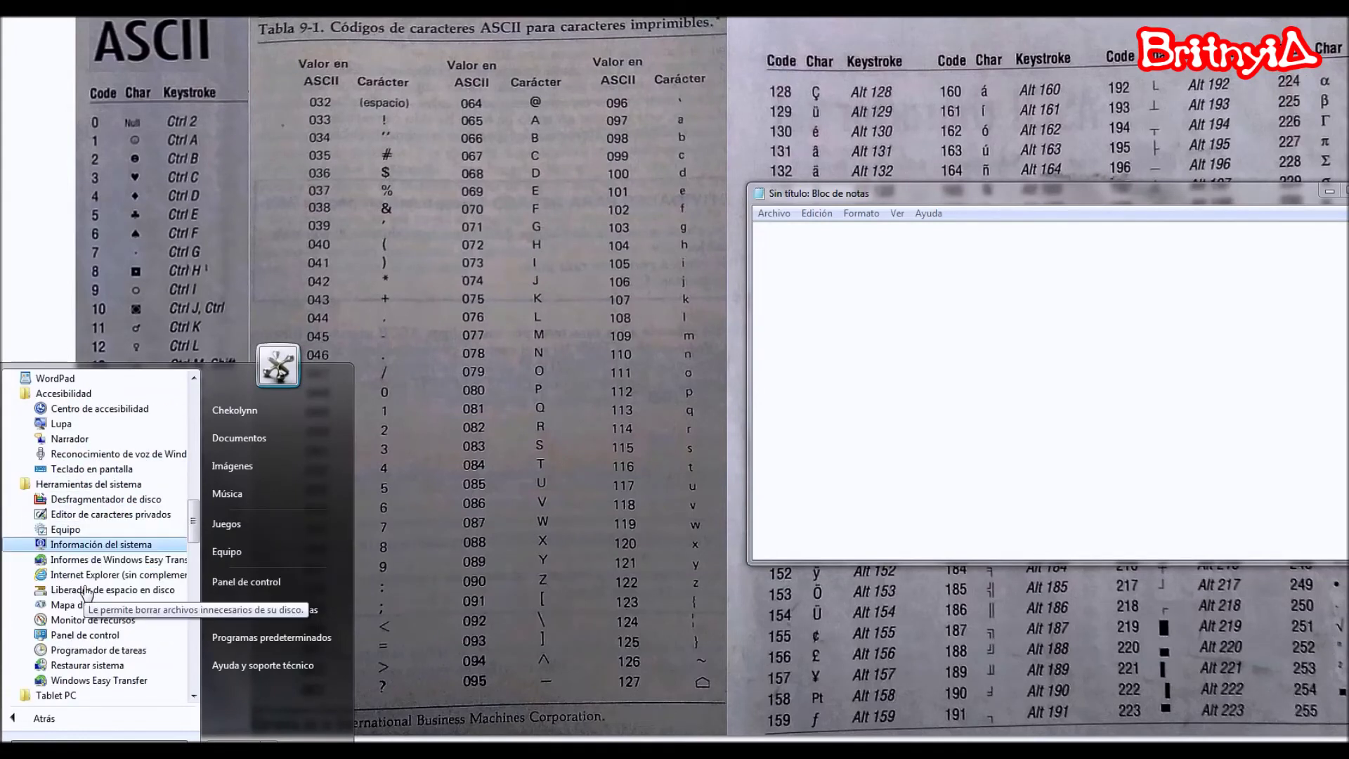
left_click(91, 605)
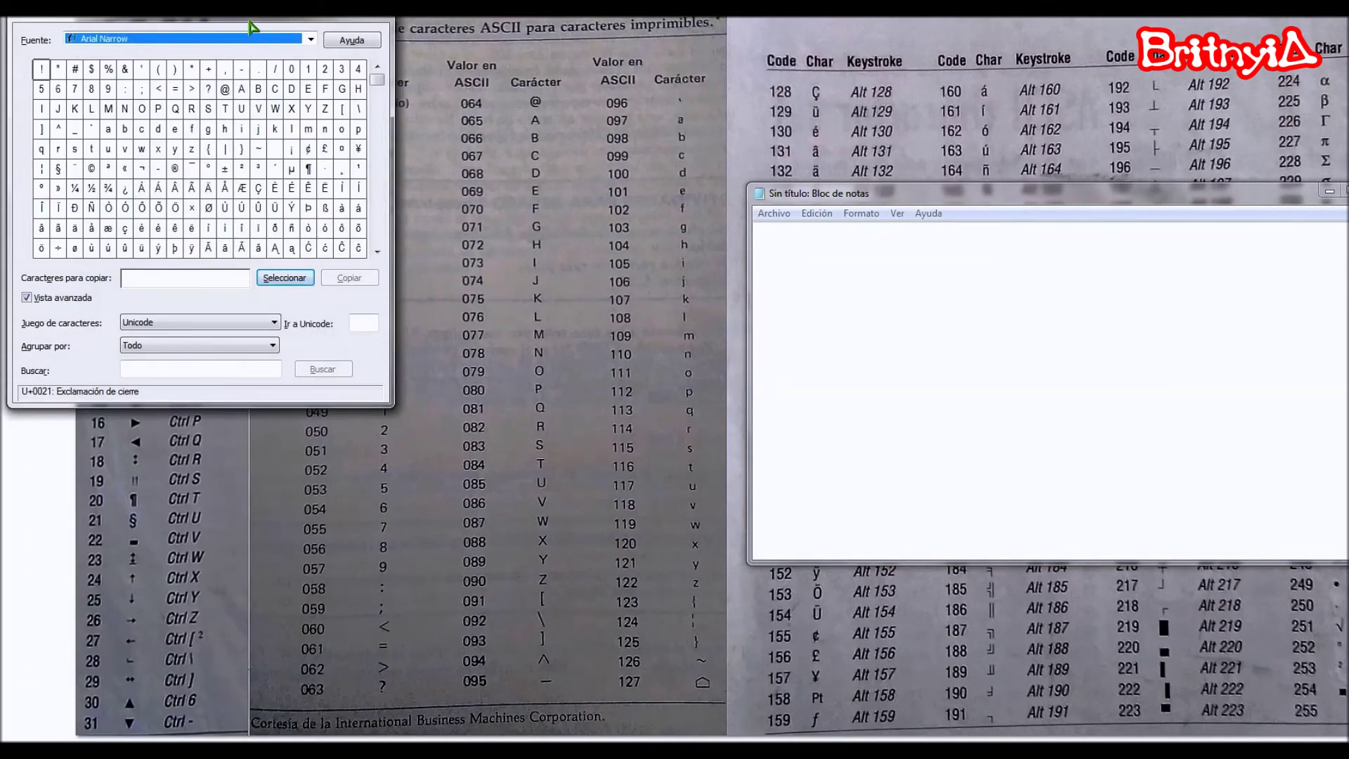
left_click_drag(253, 22, 580, 160)
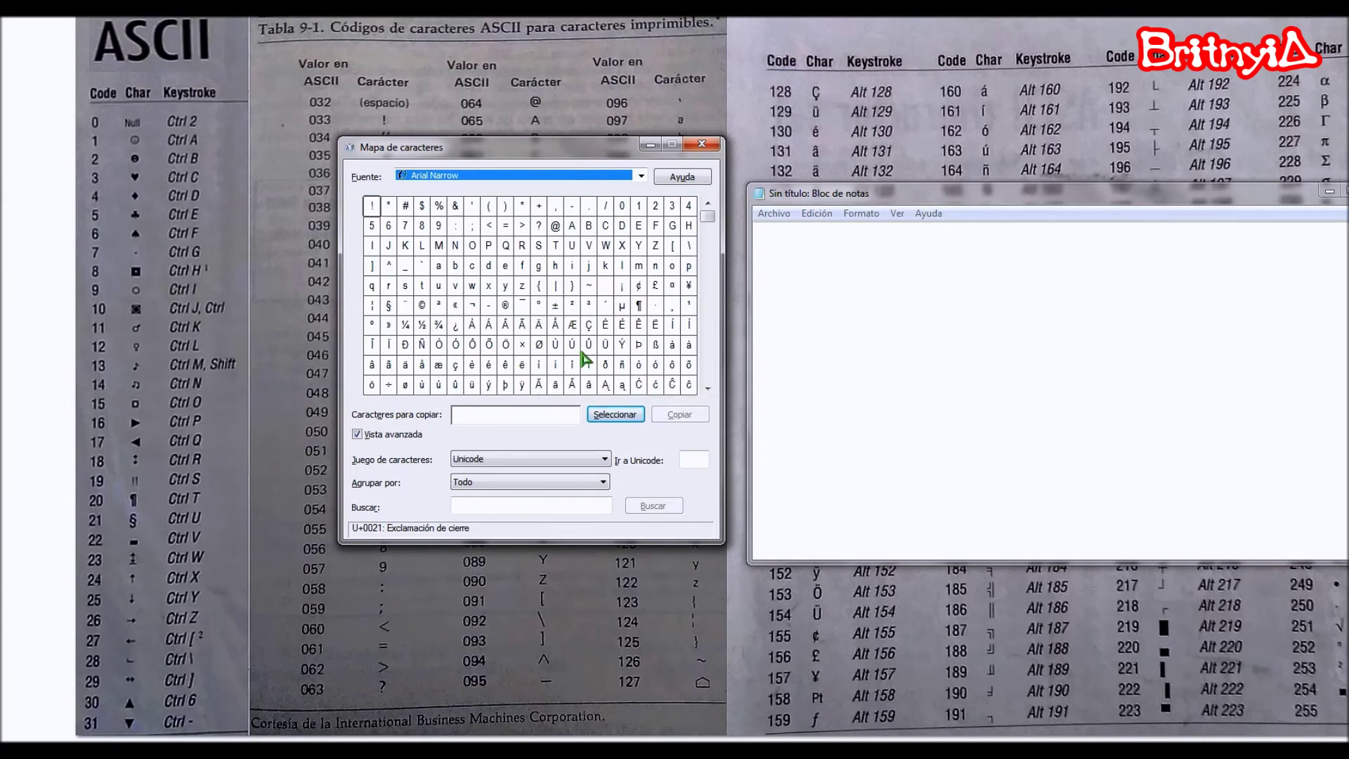
Step: Examine the Arial Narrow character grid from the basic Latin characters down to the Greek and Cyrillic letters
left_click(708, 388)
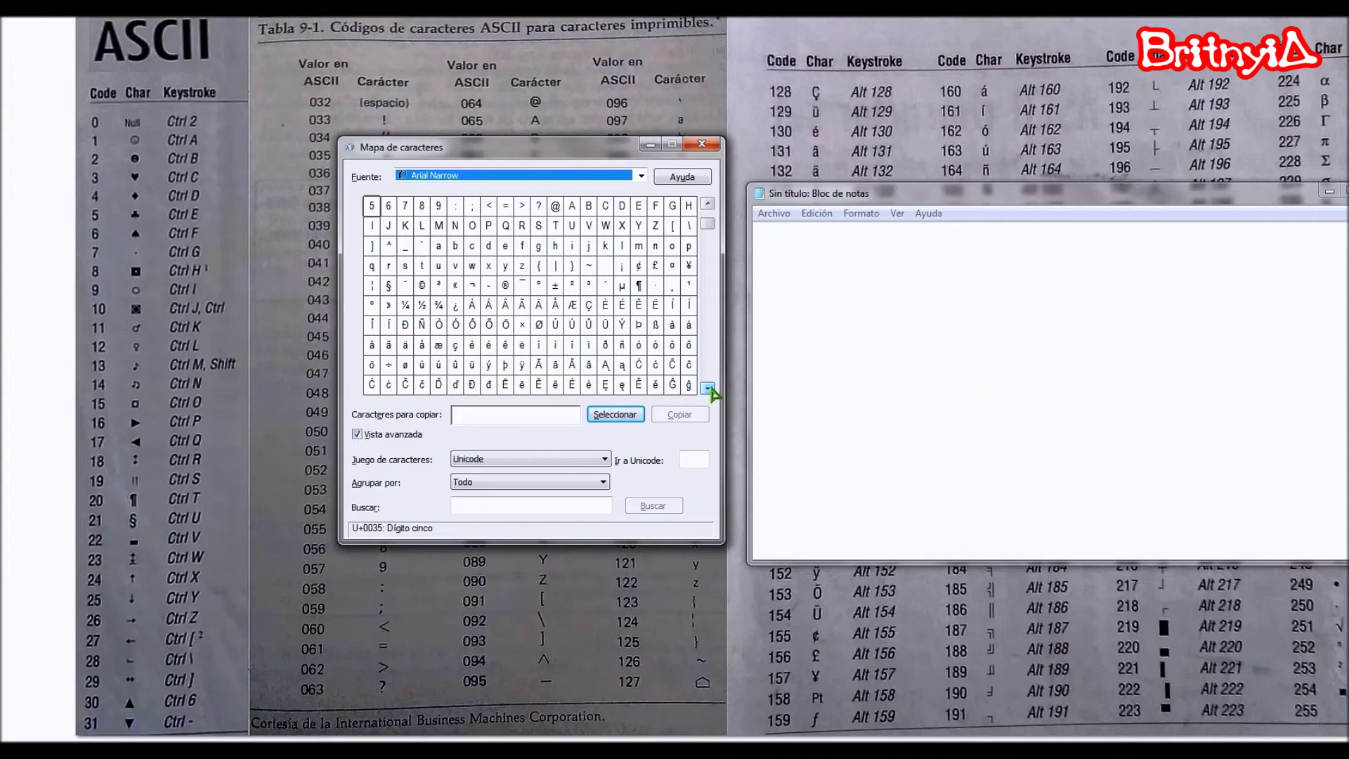
left_click(708, 388)
left_click(708, 388)
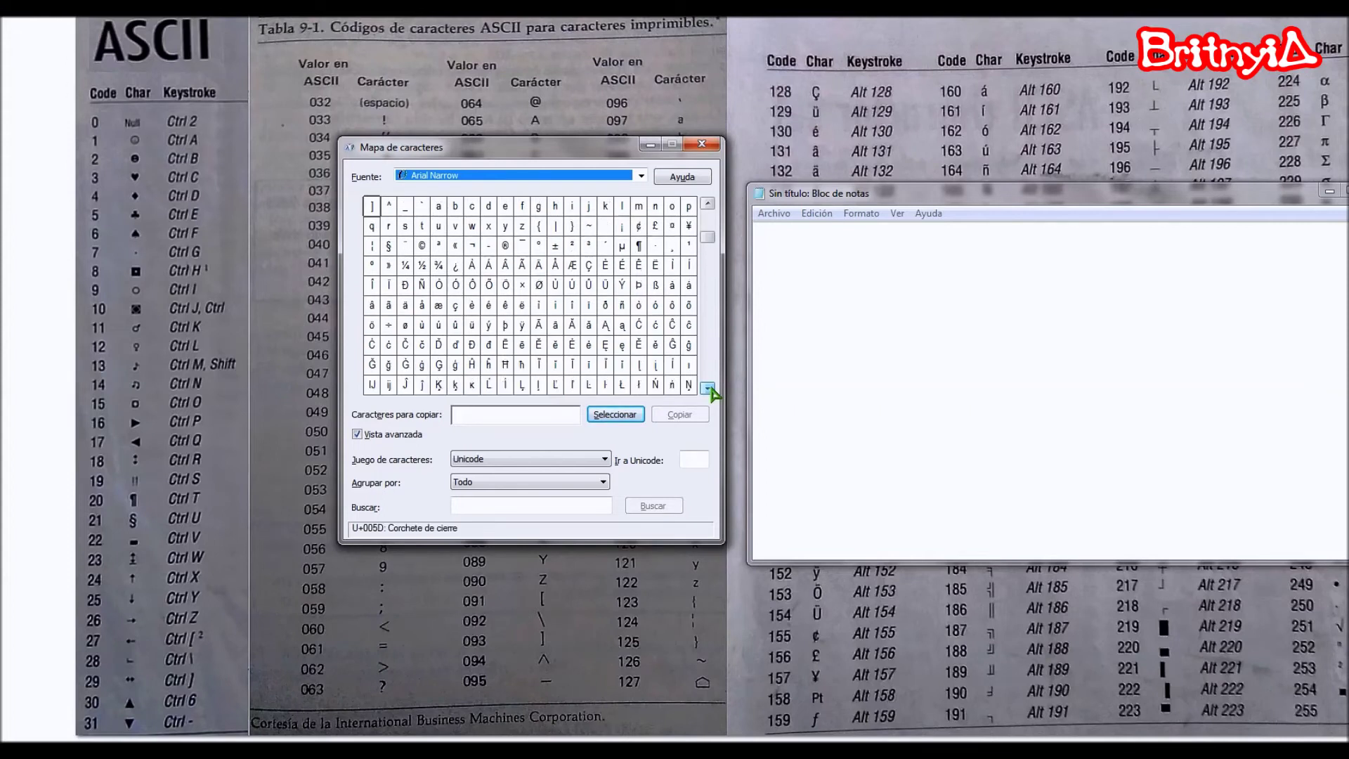
left_click(708, 388)
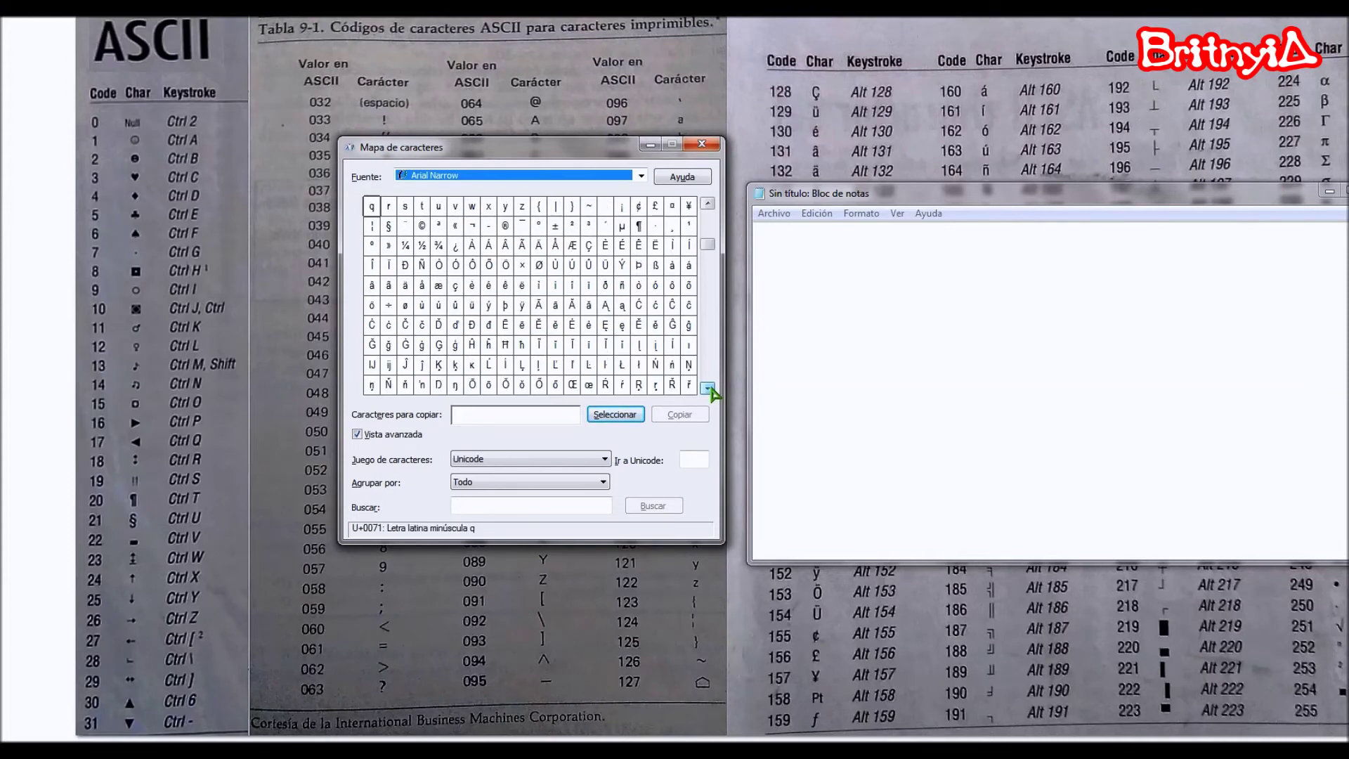
left_click(708, 388)
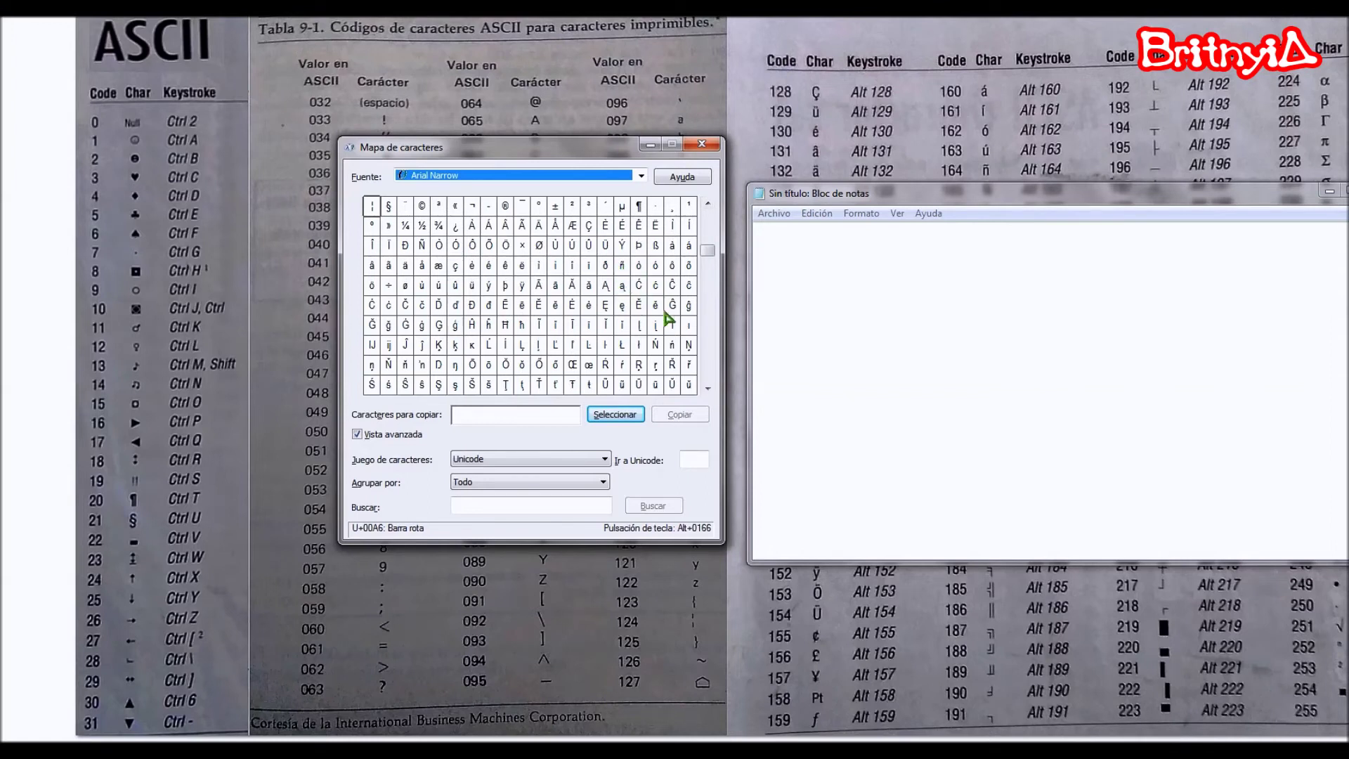
left_click(708, 389)
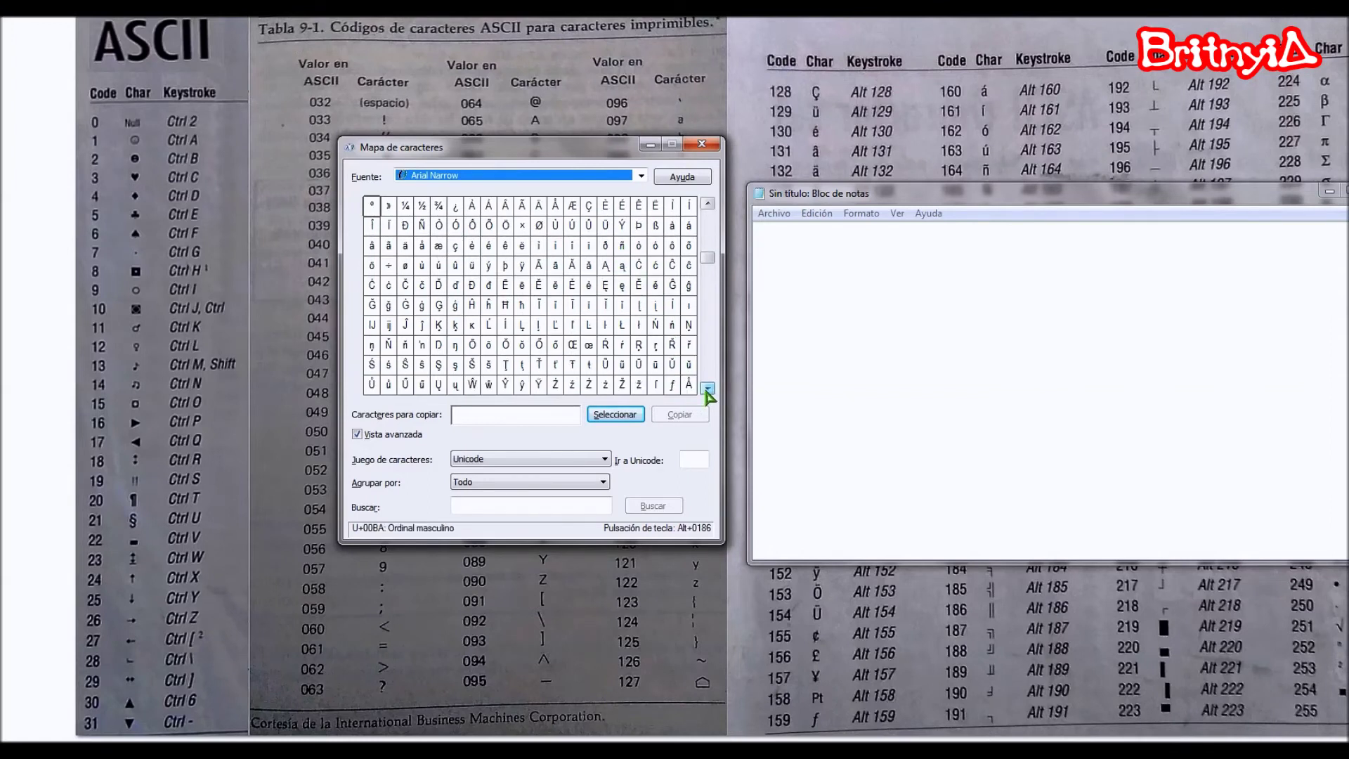
left_click(708, 389)
left_click(709, 388)
left_click(708, 388)
left_click(709, 389)
left_click(709, 388)
left_click(708, 389)
left_click(708, 388)
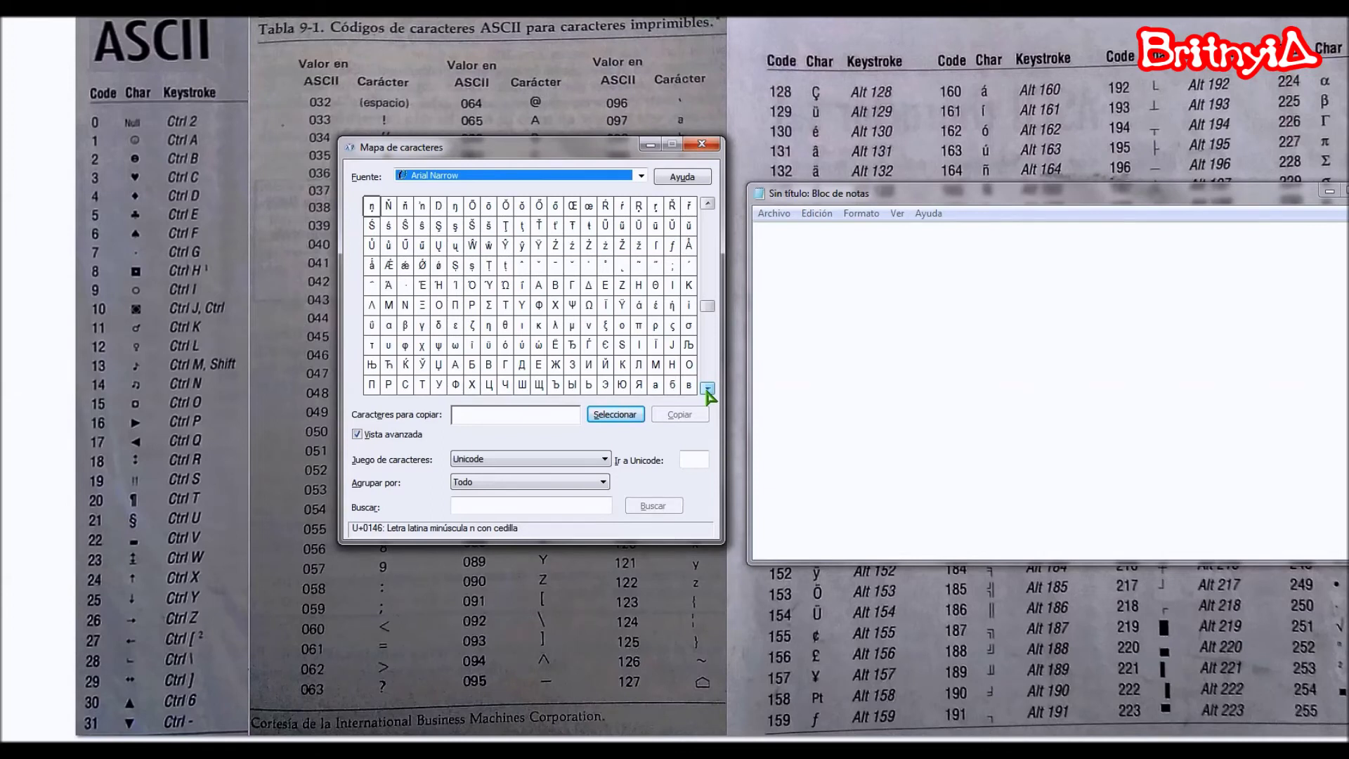
Step: Copy the Greek capital omega Ω from the character map and paste it into the empty note
left_click(596, 309)
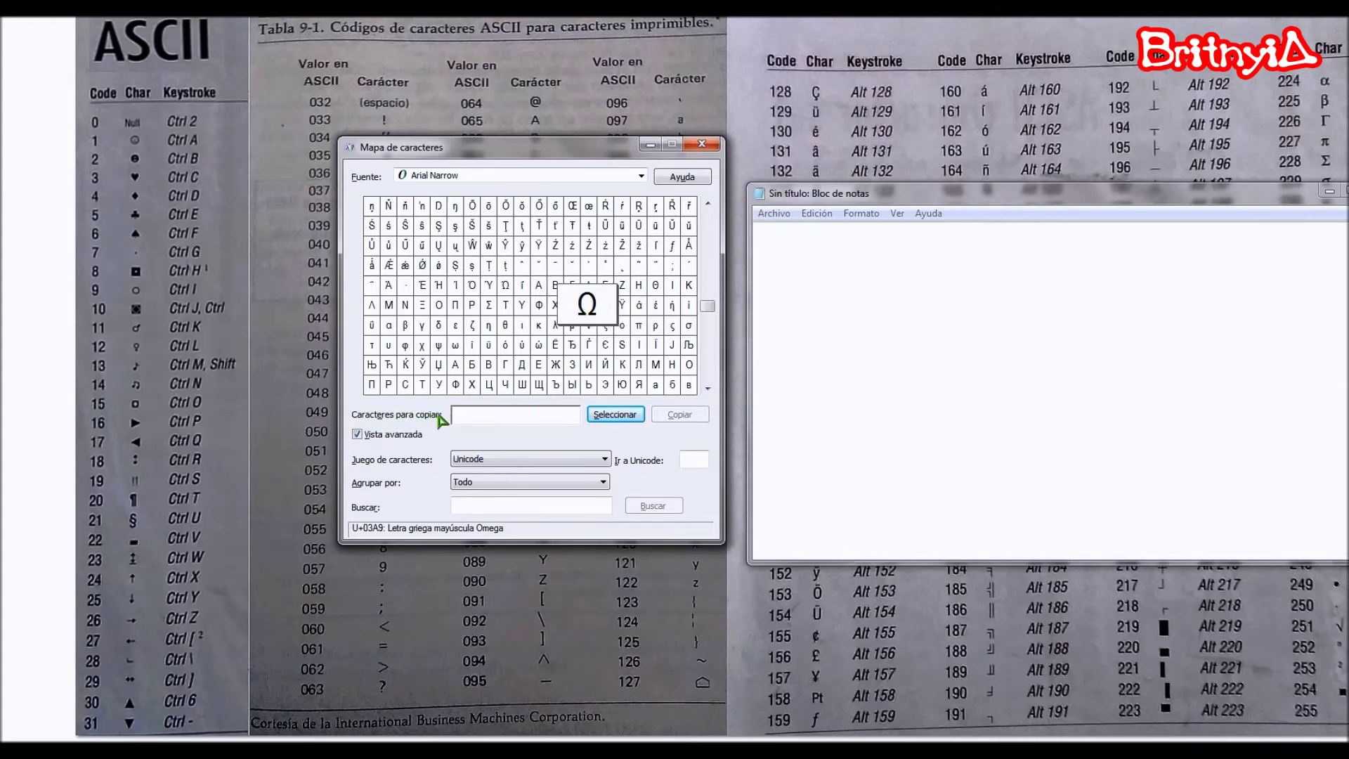
left_click(614, 416)
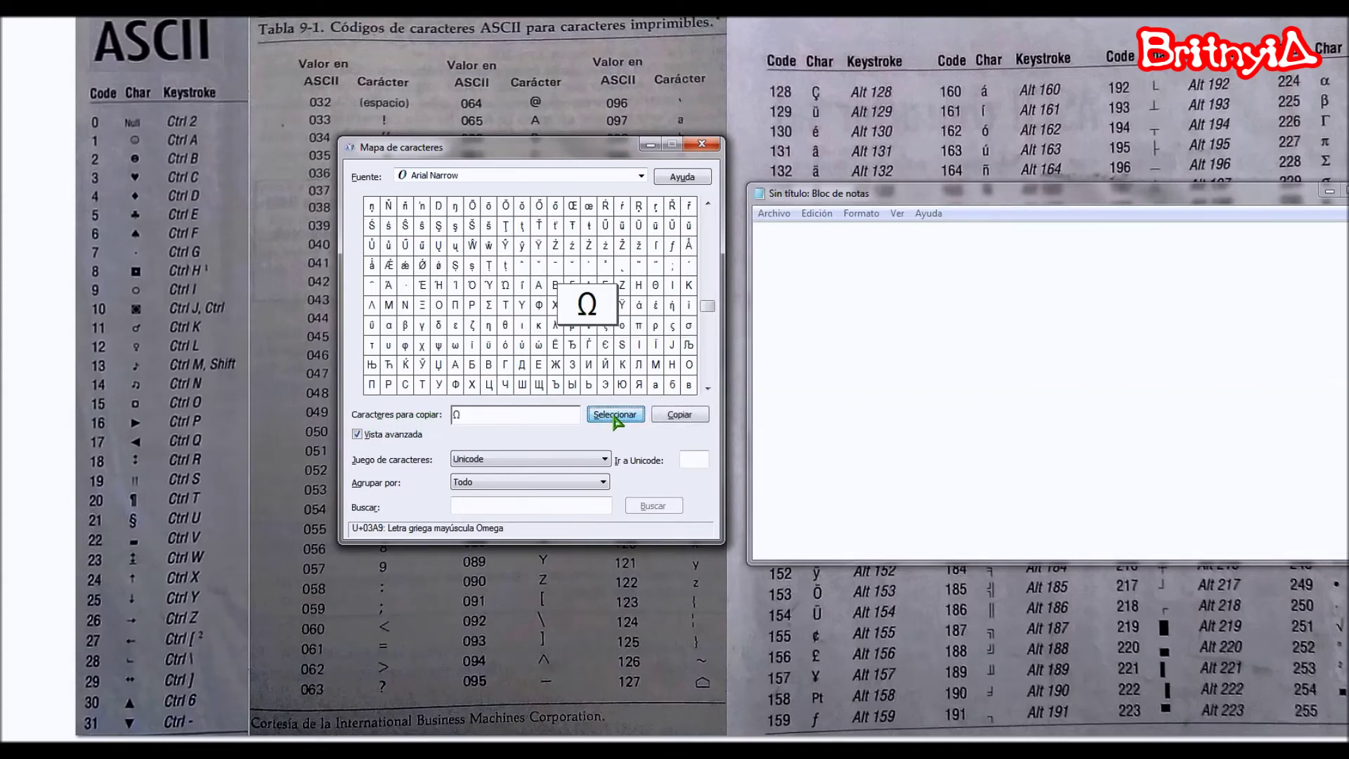
left_click(671, 415)
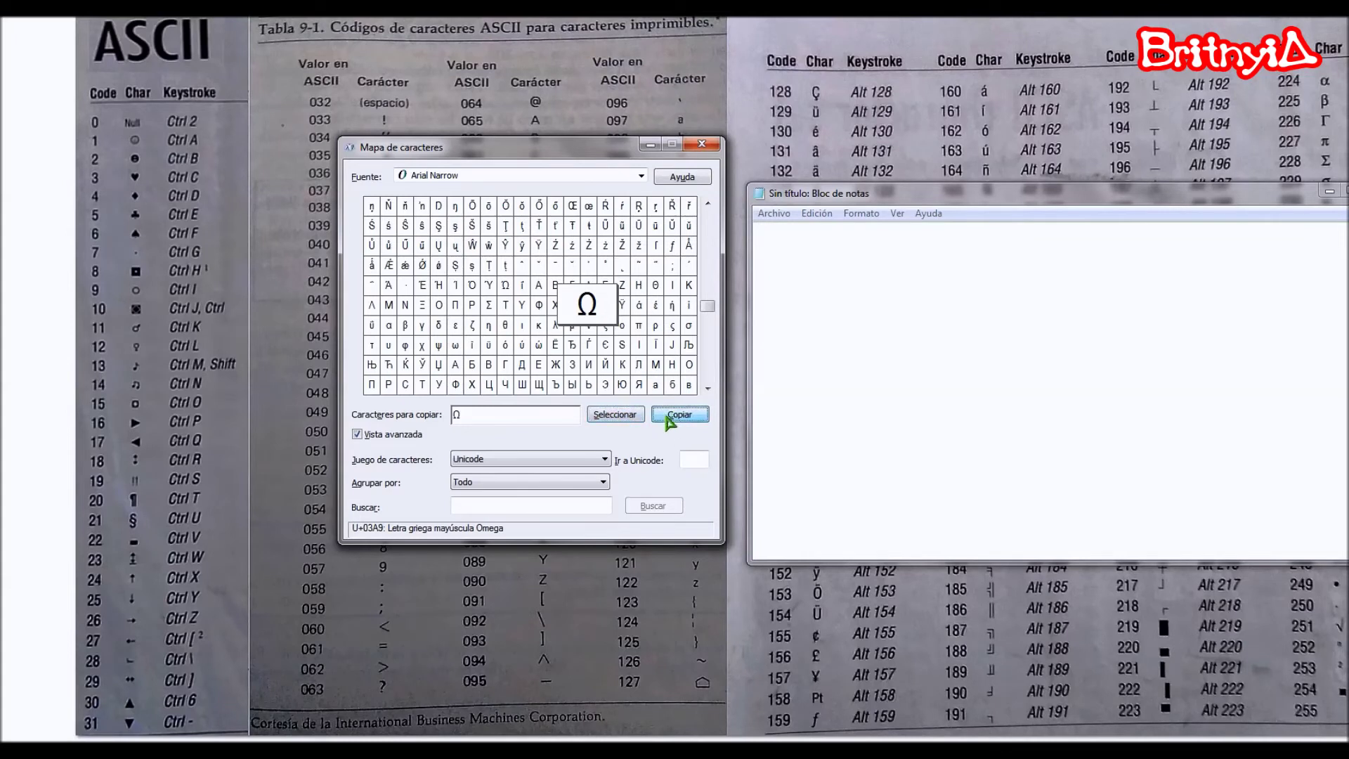
left_click(992, 202)
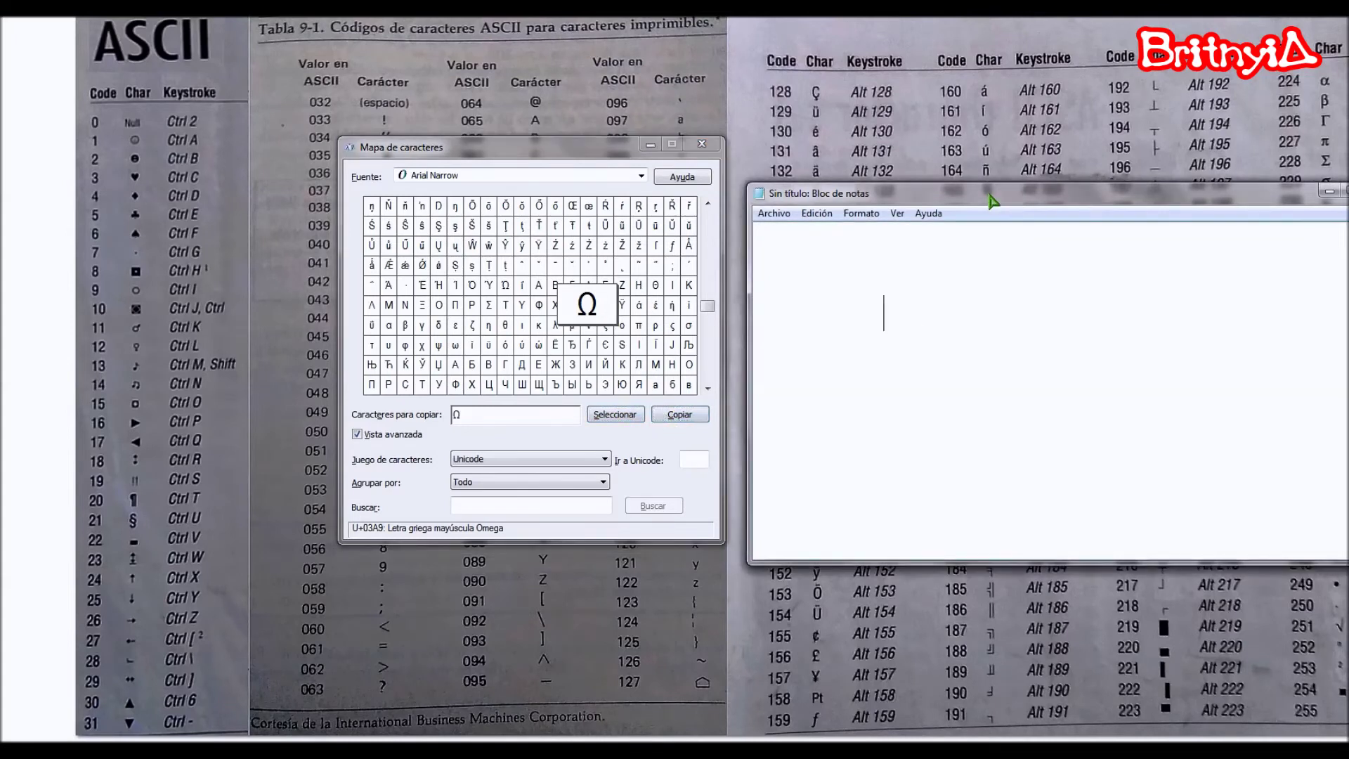
right_click(895, 315)
left_click(940, 387)
Step: Copy only the Cyrillic capital Л from the character map and paste it after Ω in the note
left_click(639, 371)
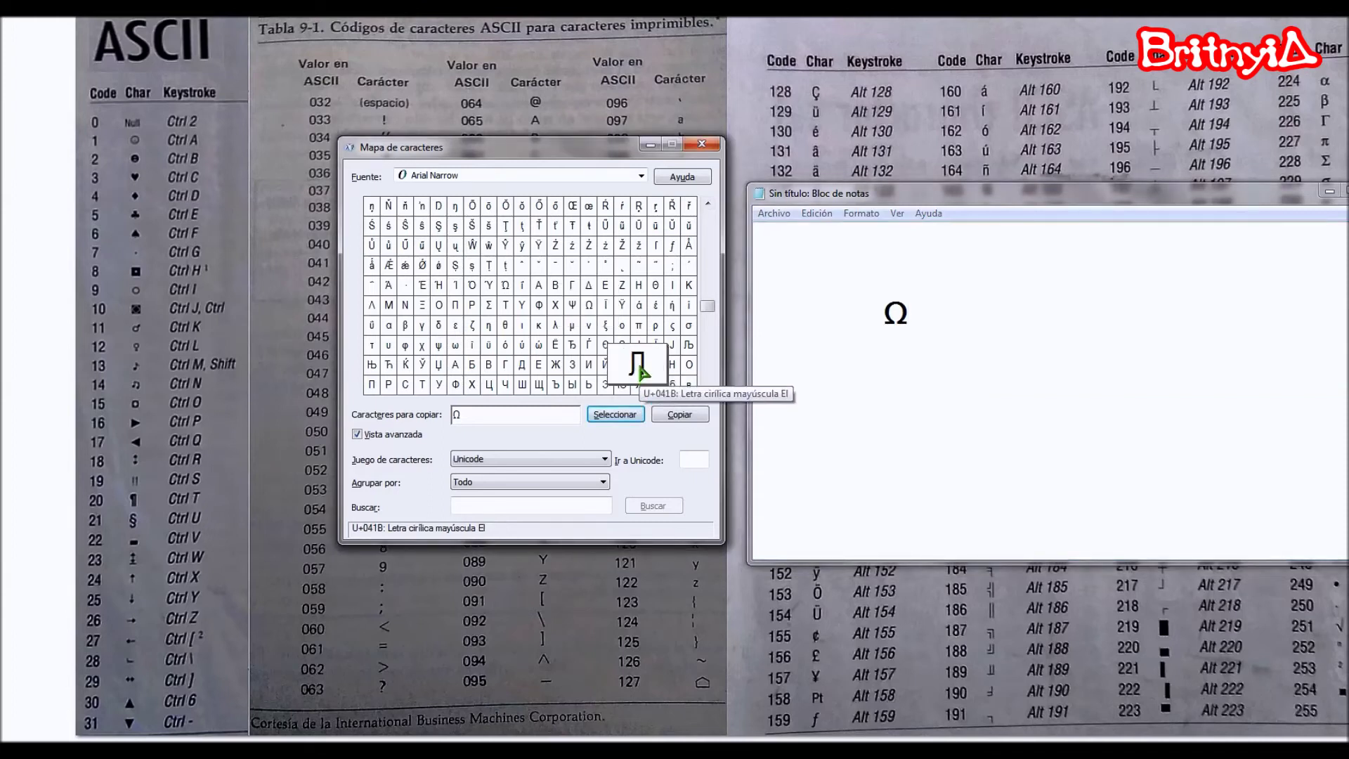
left_click(615, 414)
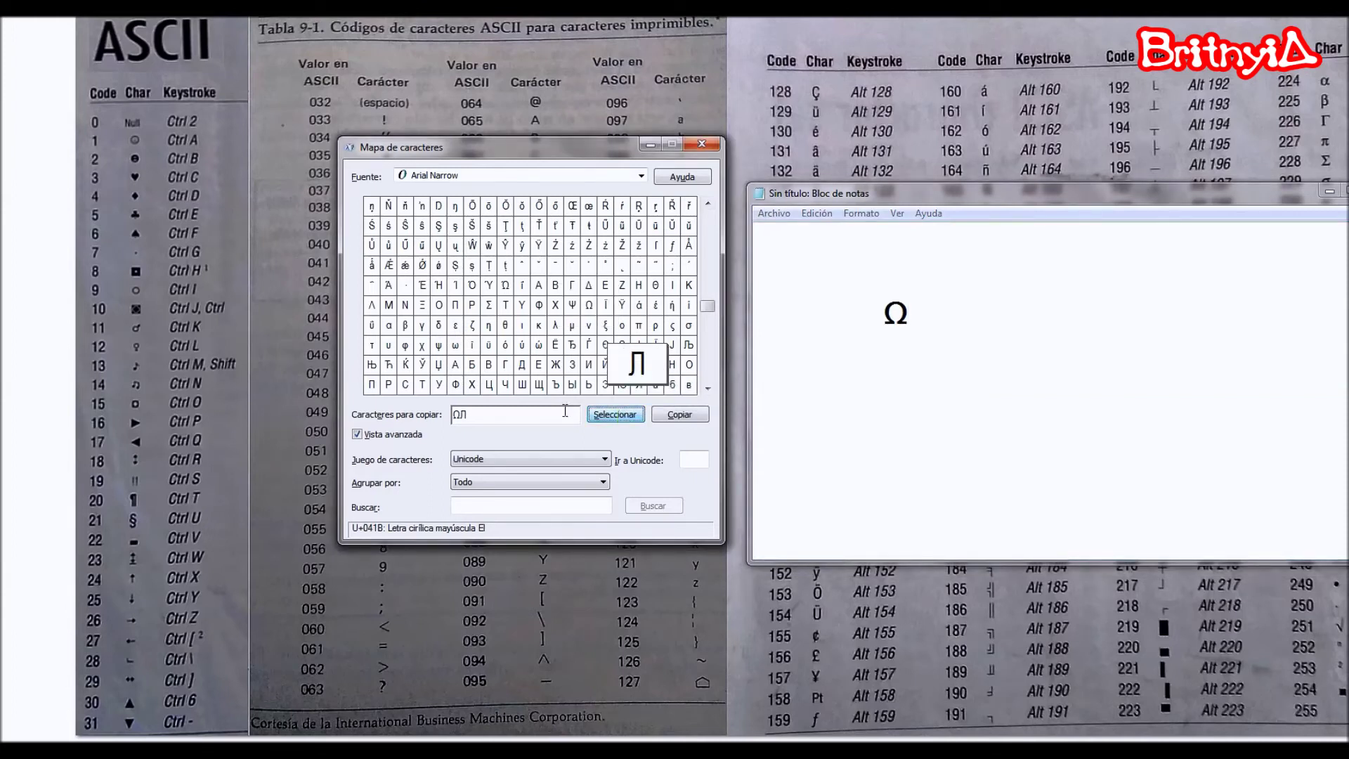
double_click(450, 415)
key("BackSpace")
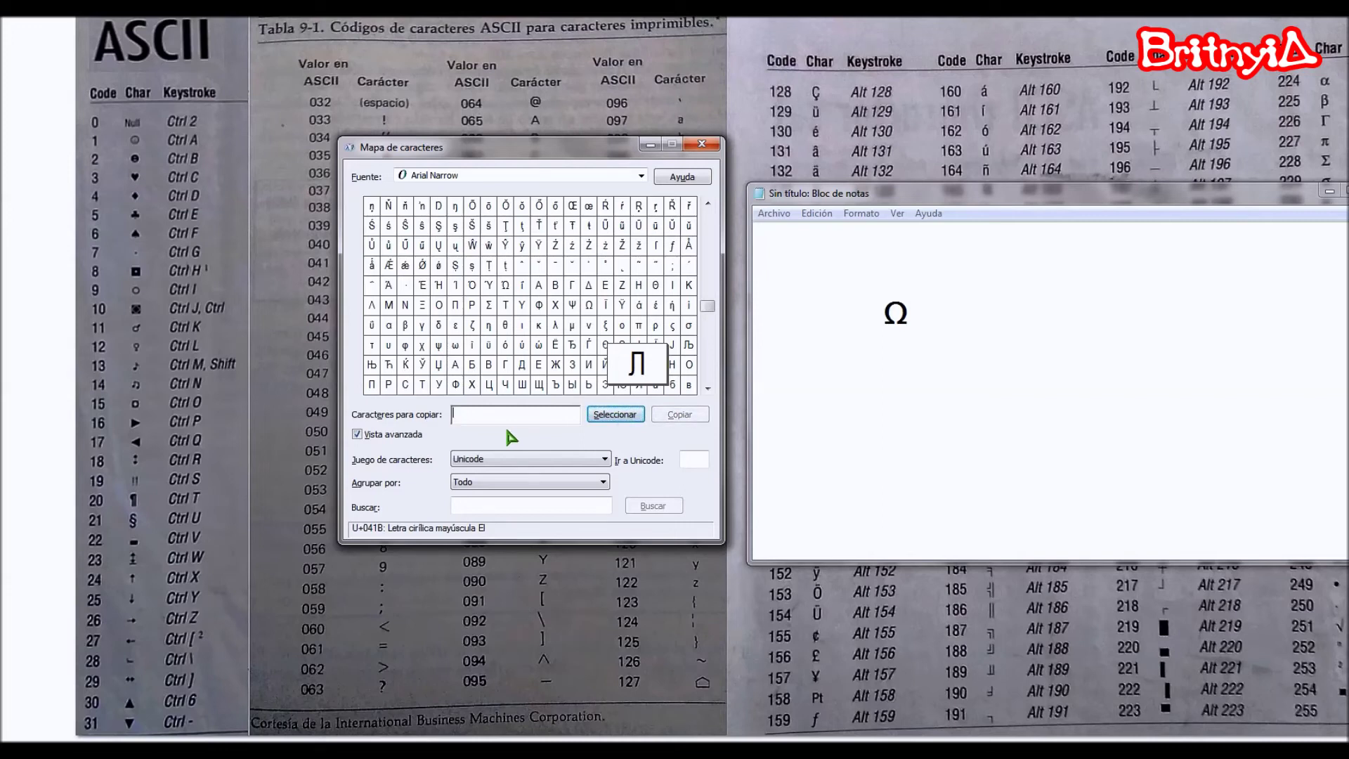
left_click(614, 415)
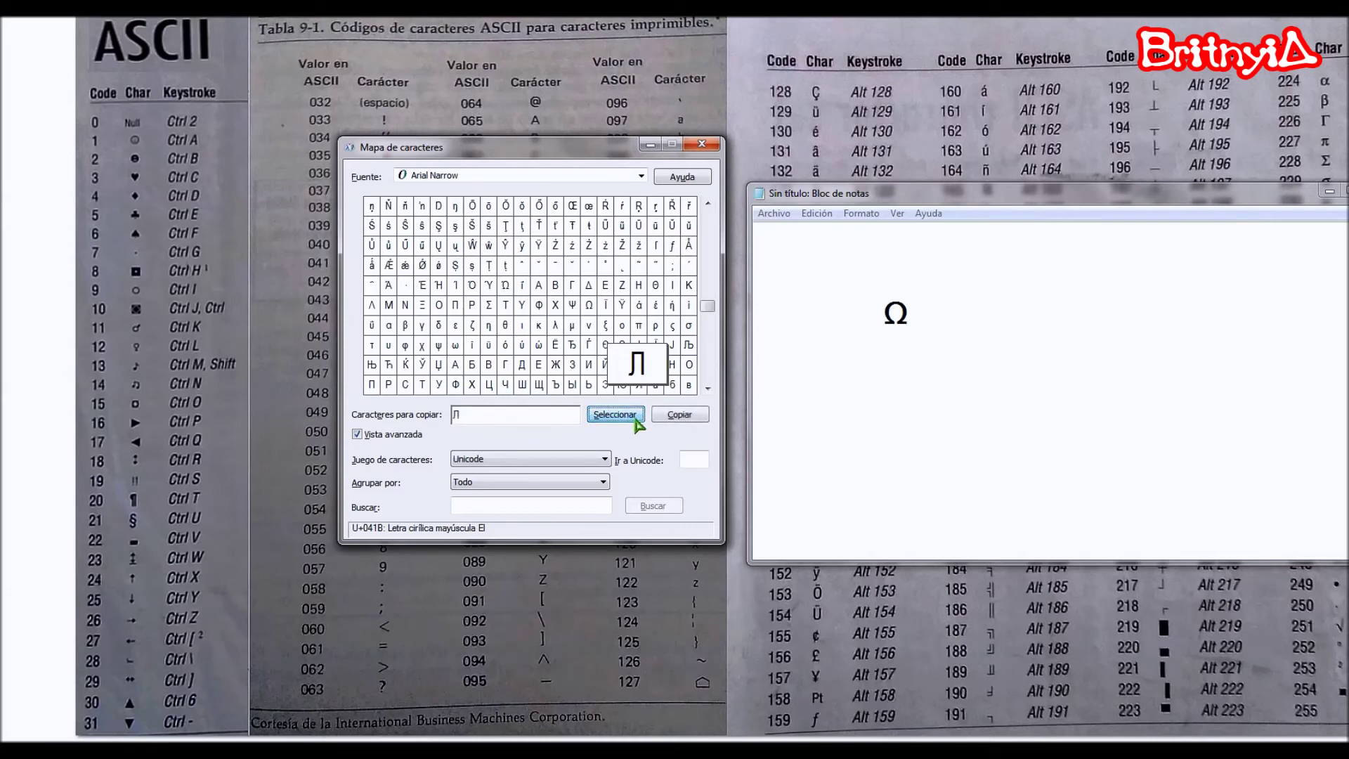
left_click(679, 416)
right_click(930, 305)
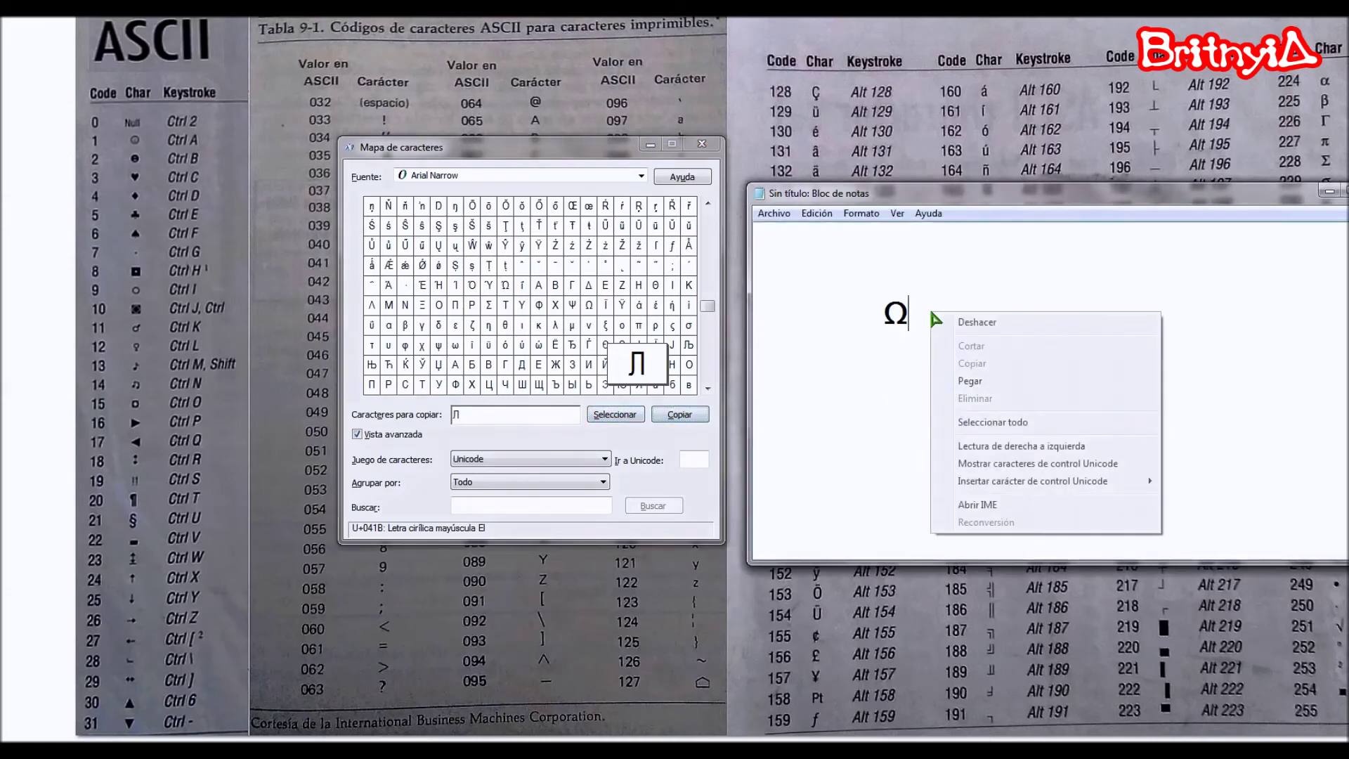
left_click(976, 385)
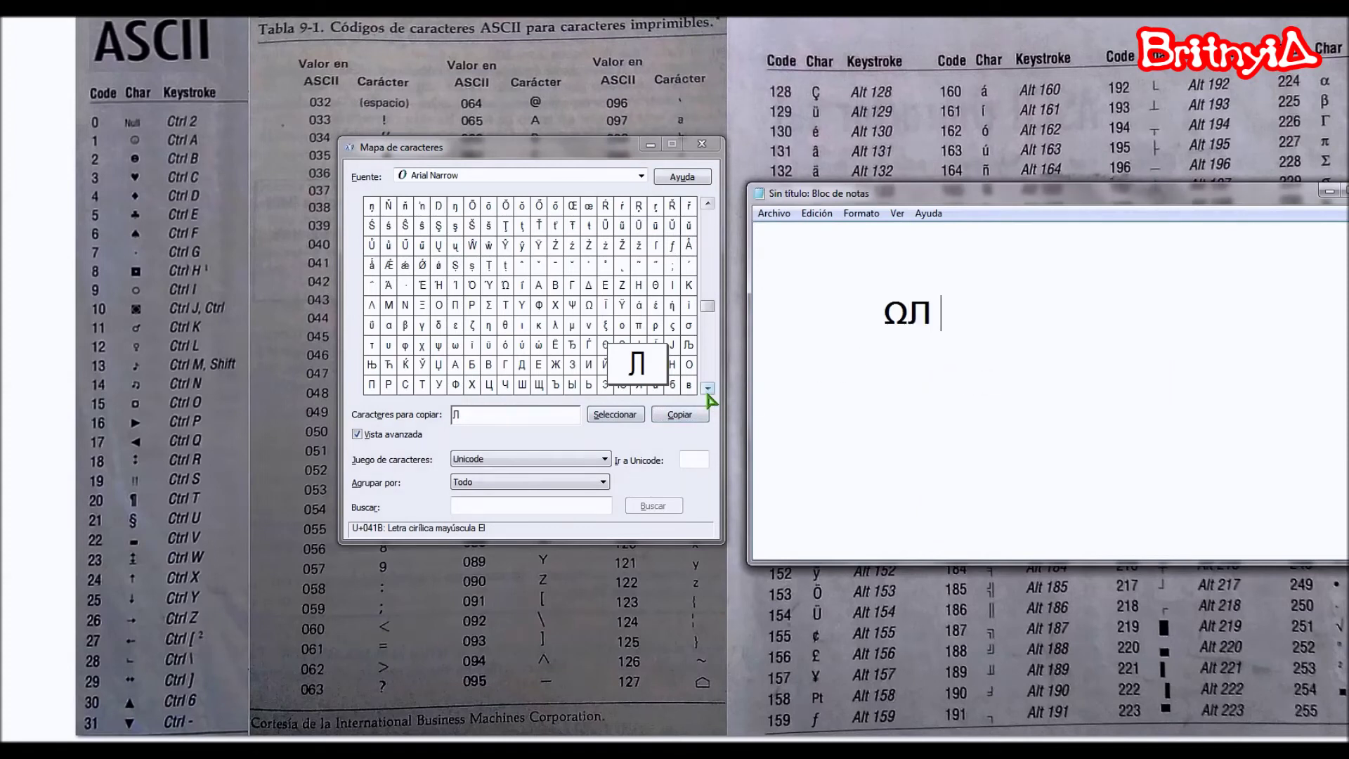
Step: Replace the character to copy with the Cyrillic capital Ф, and paste it after ΩЛ in the note
left_click(456, 384)
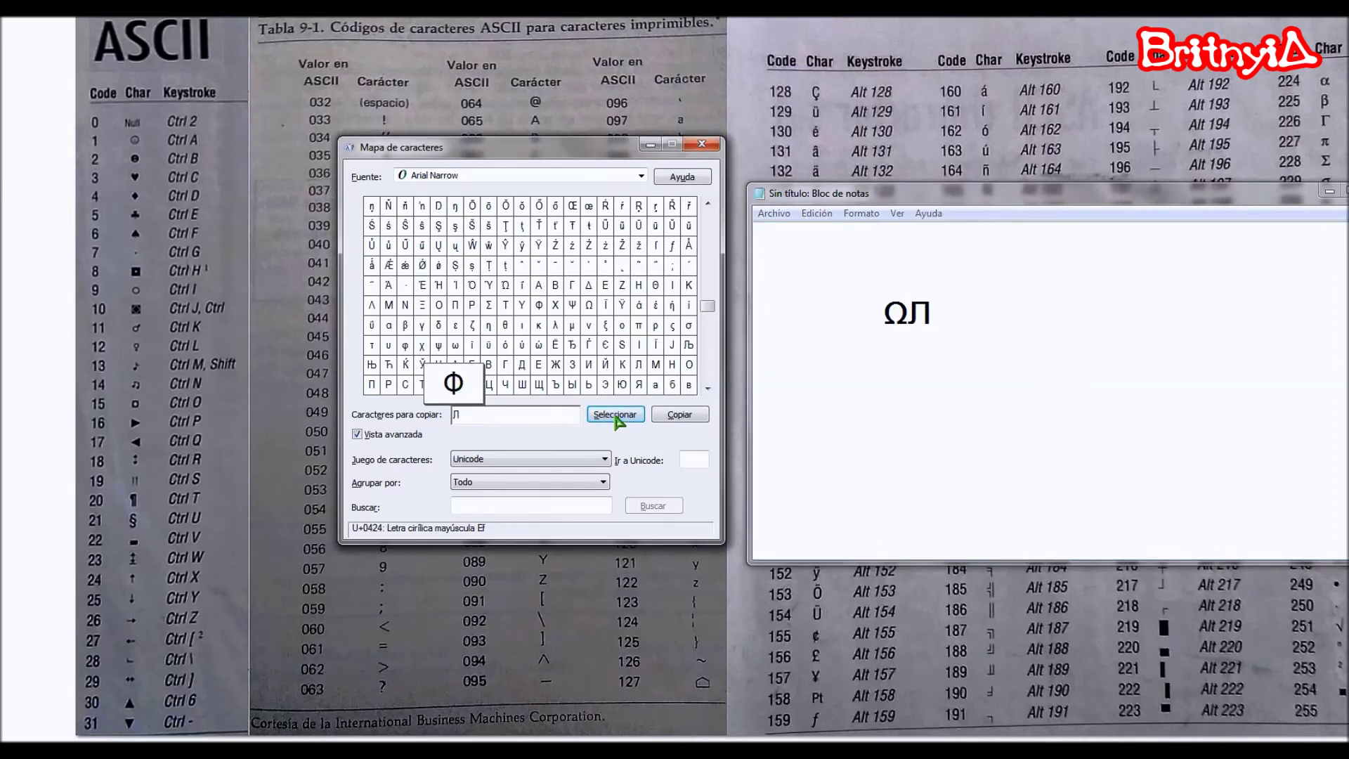
left_click_drag(509, 415, 421, 422)
key("BackSpace")
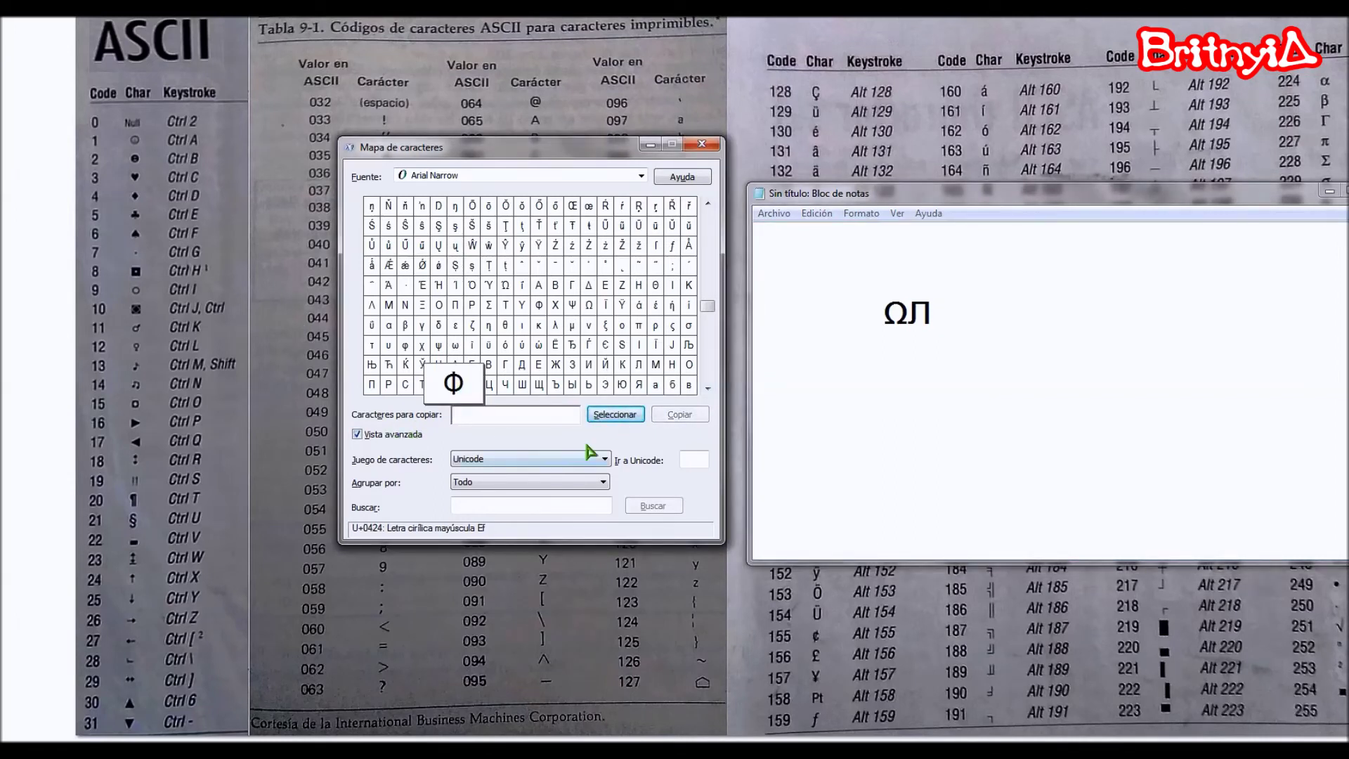
left_click(614, 414)
left_click(680, 414)
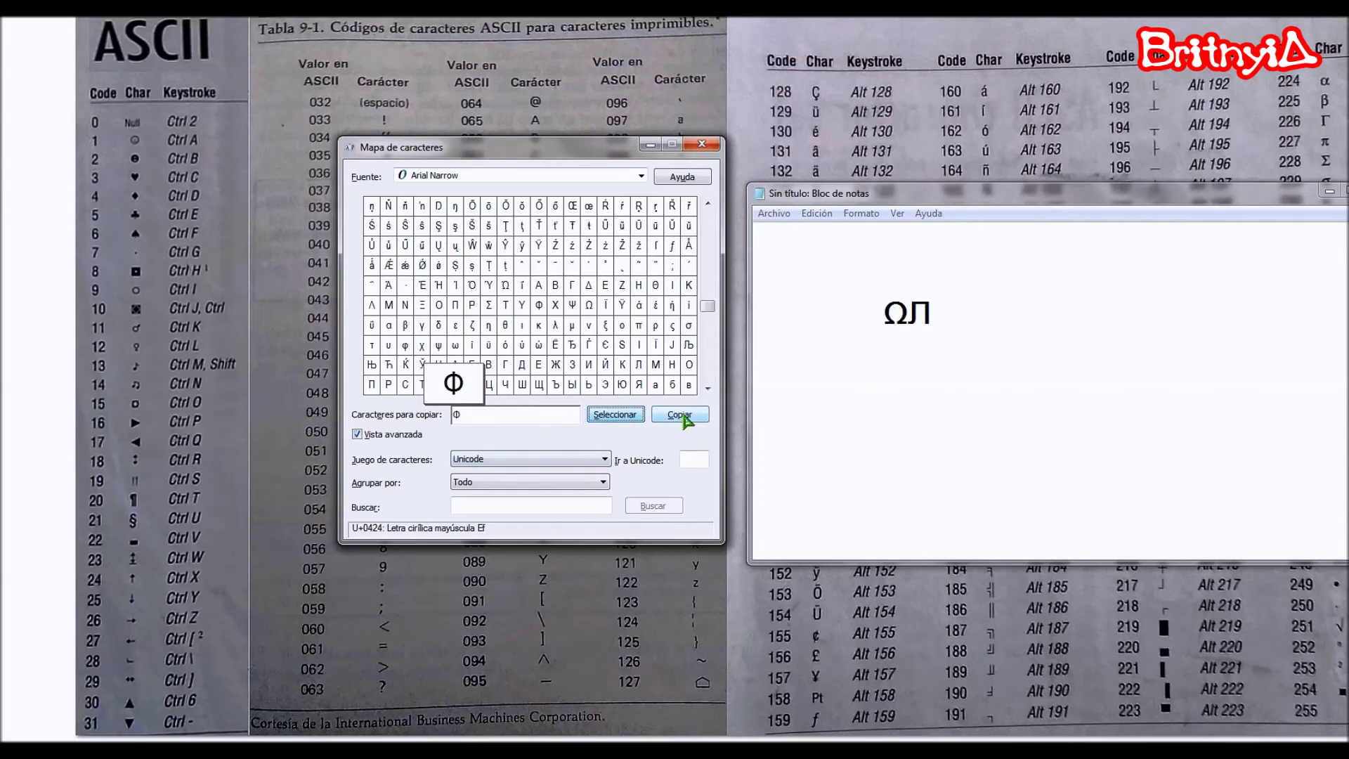
right_click(969, 325)
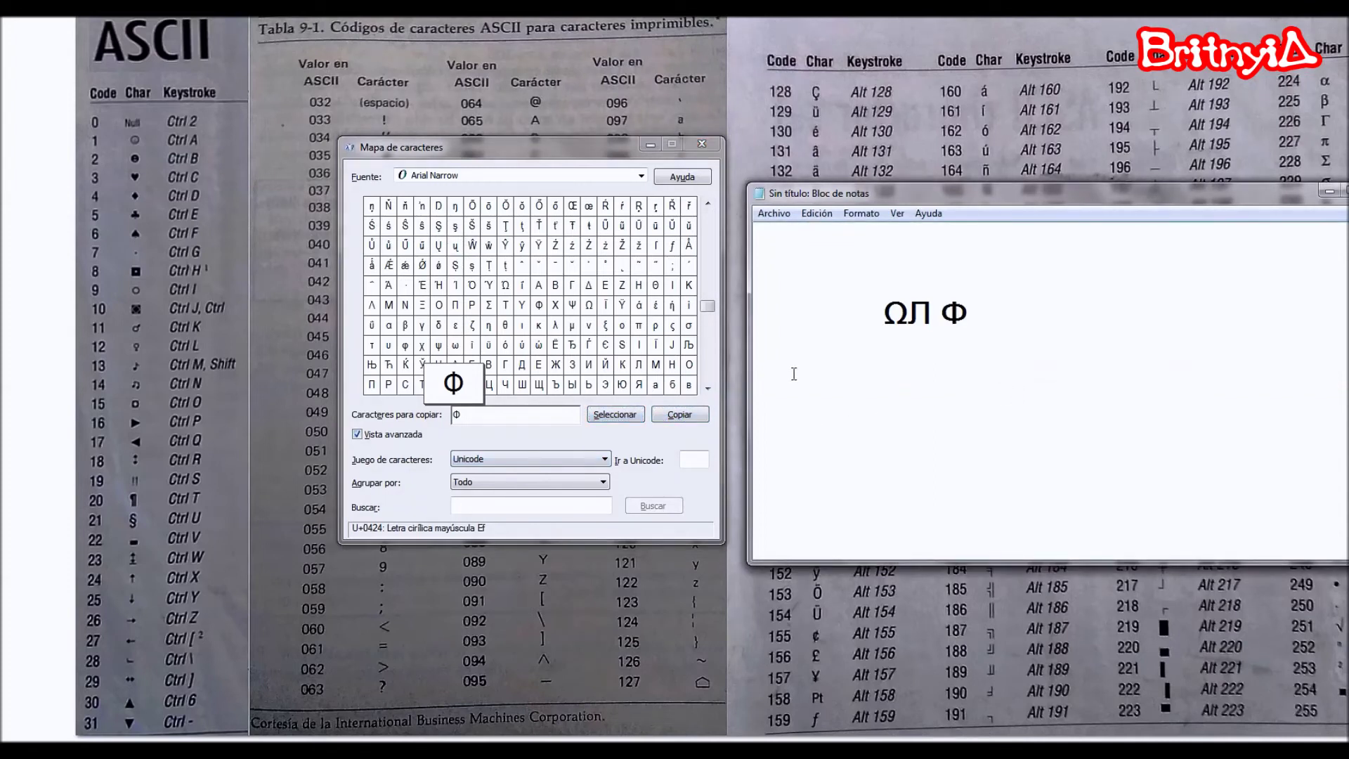
Step: Preview the ⅛, ⅞ and № symbols, and replace the character to copy with the integral sign ∫
left_click_drag(709, 307, 713, 363)
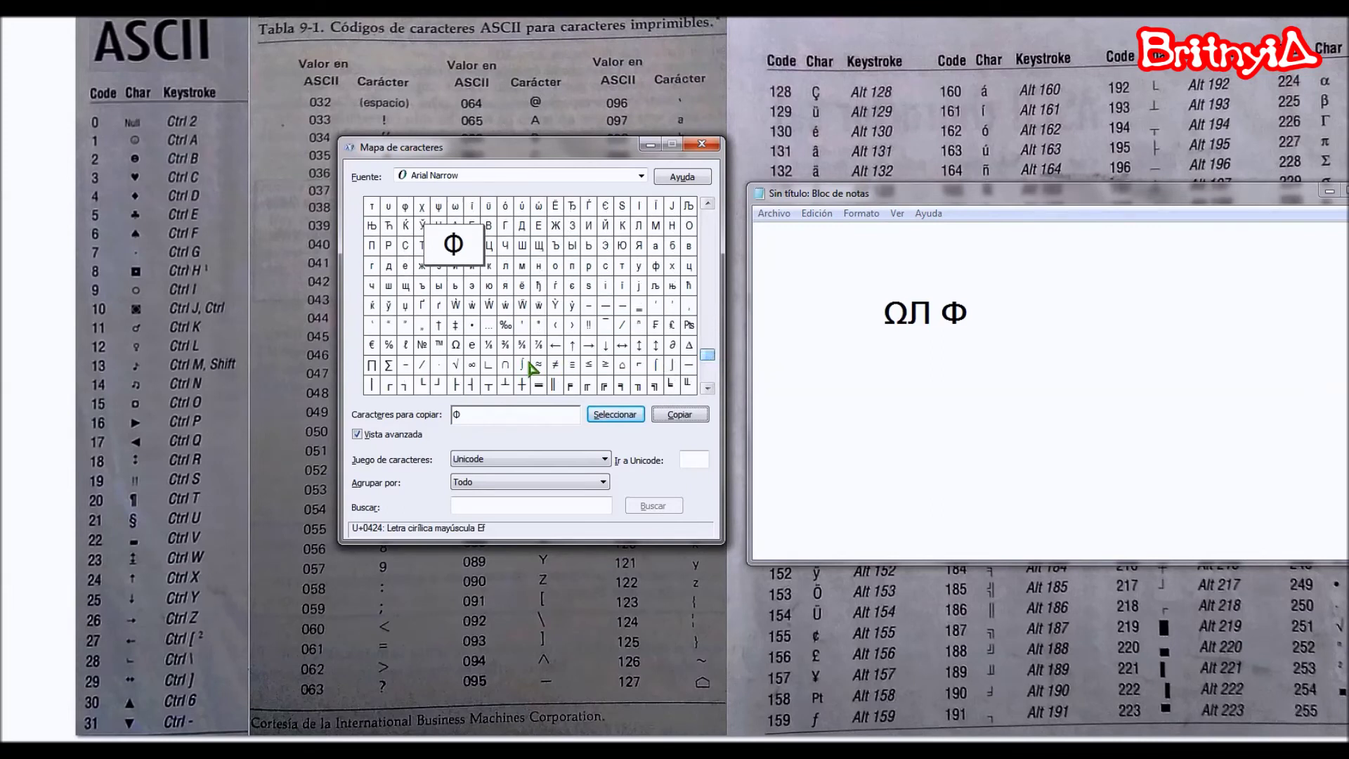
left_click(488, 346)
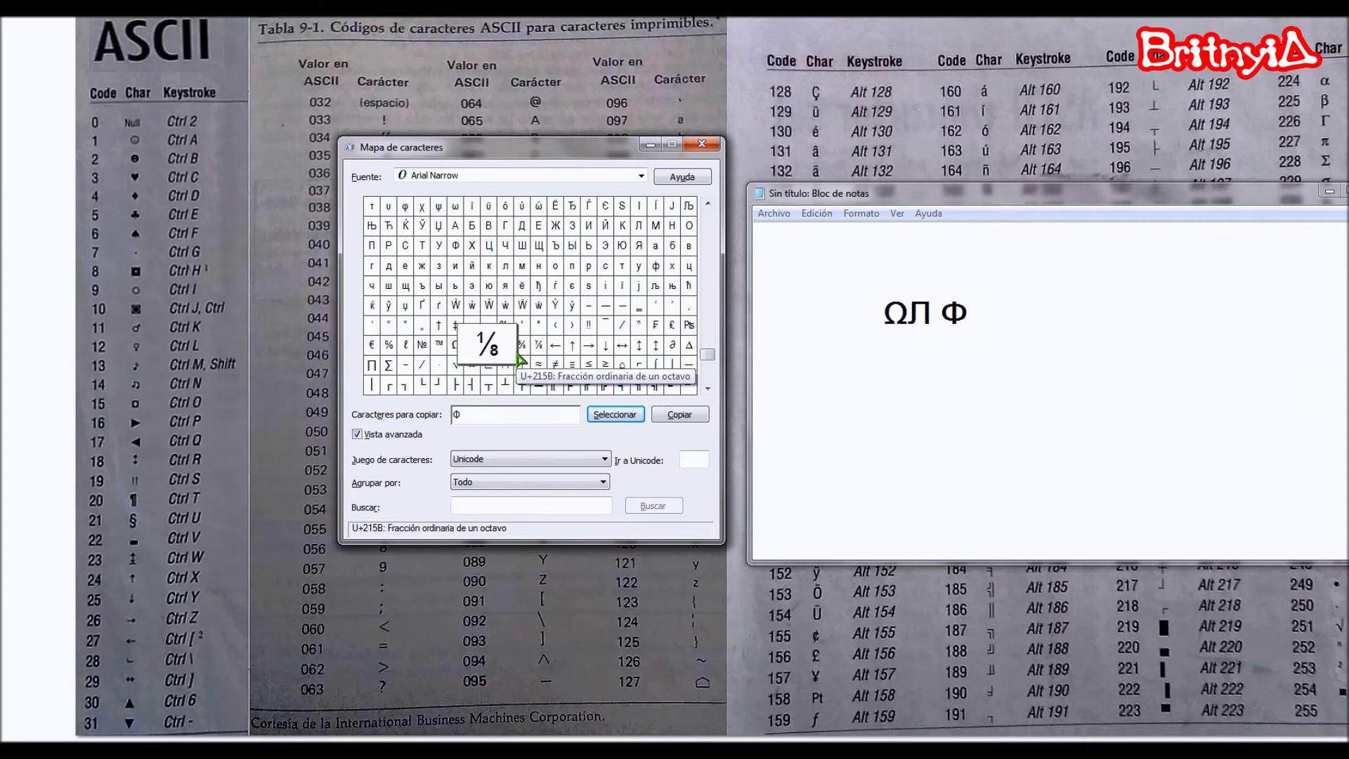
left_click(539, 350)
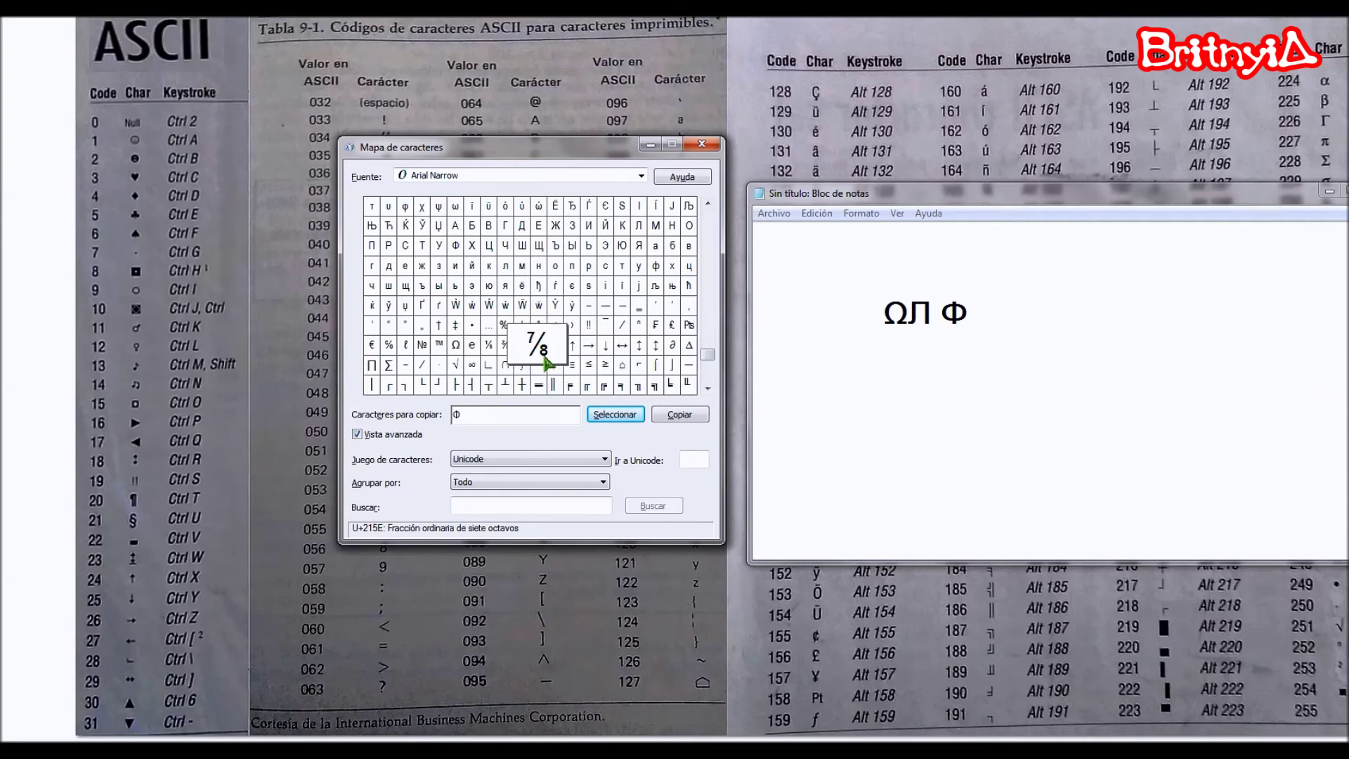
left_click(422, 345)
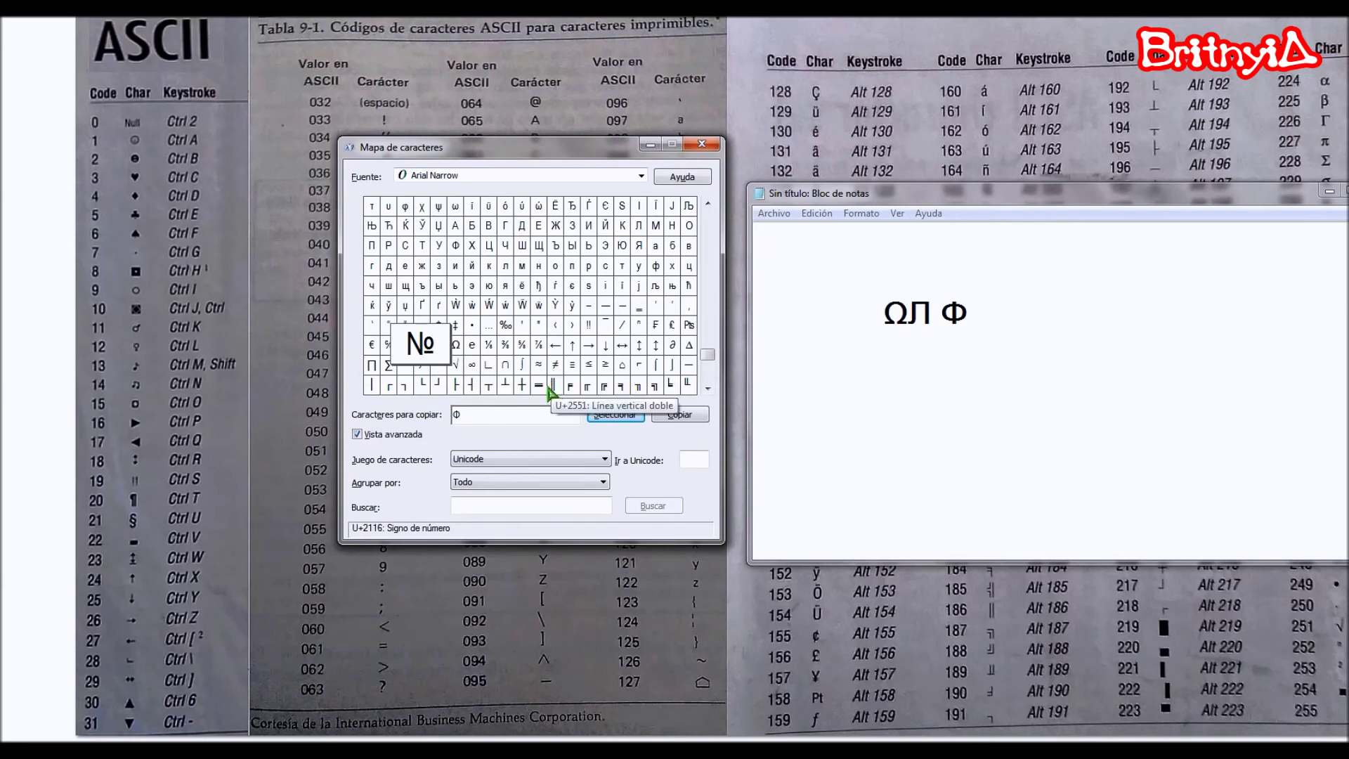
left_click(521, 364)
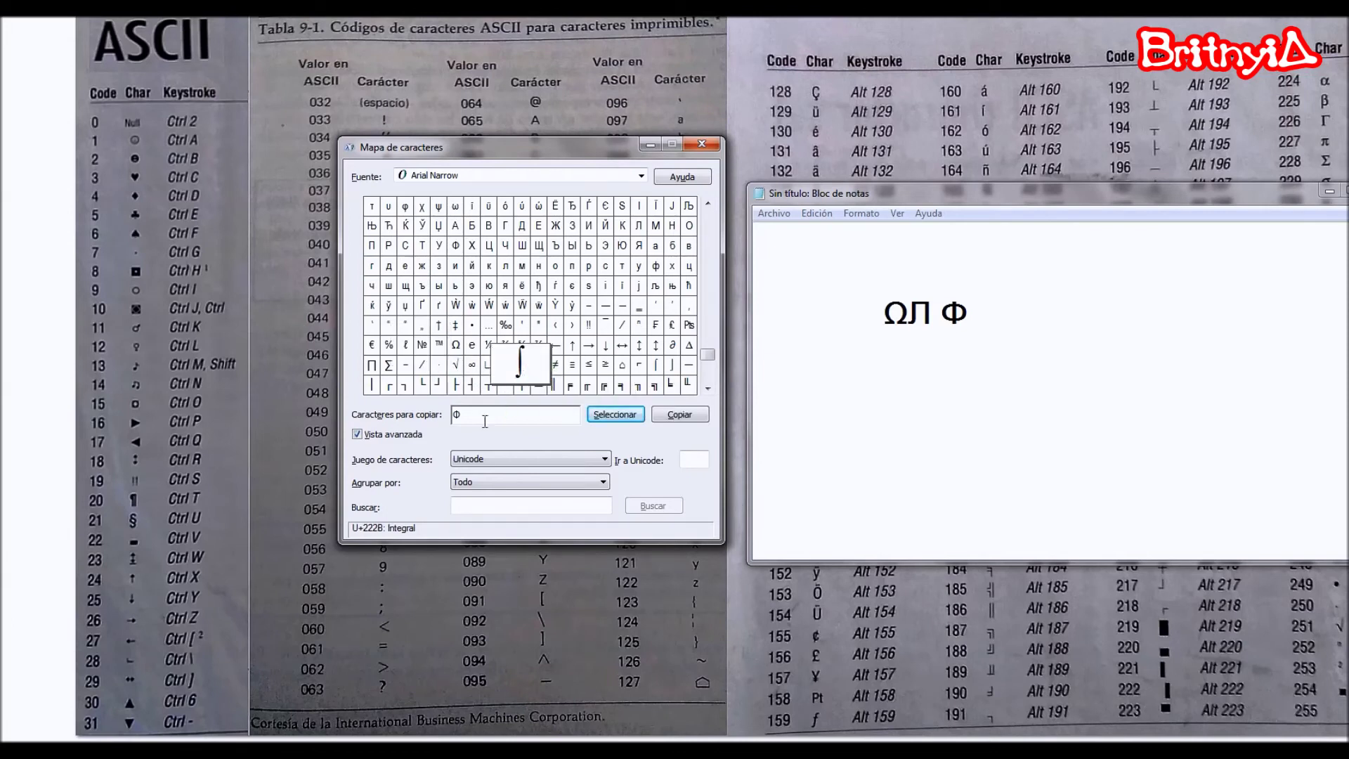
left_click_drag(484, 421, 441, 416)
key("BackSpace")
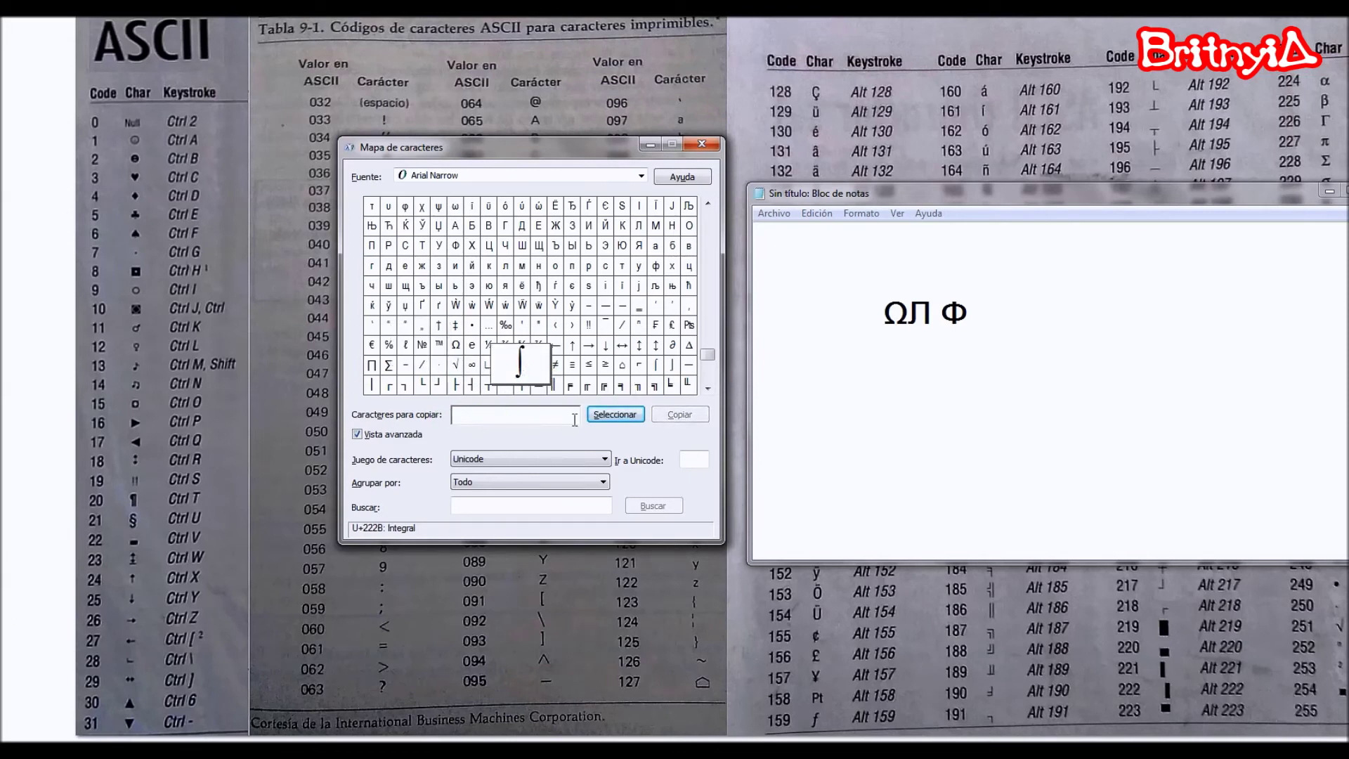
left_click(616, 414)
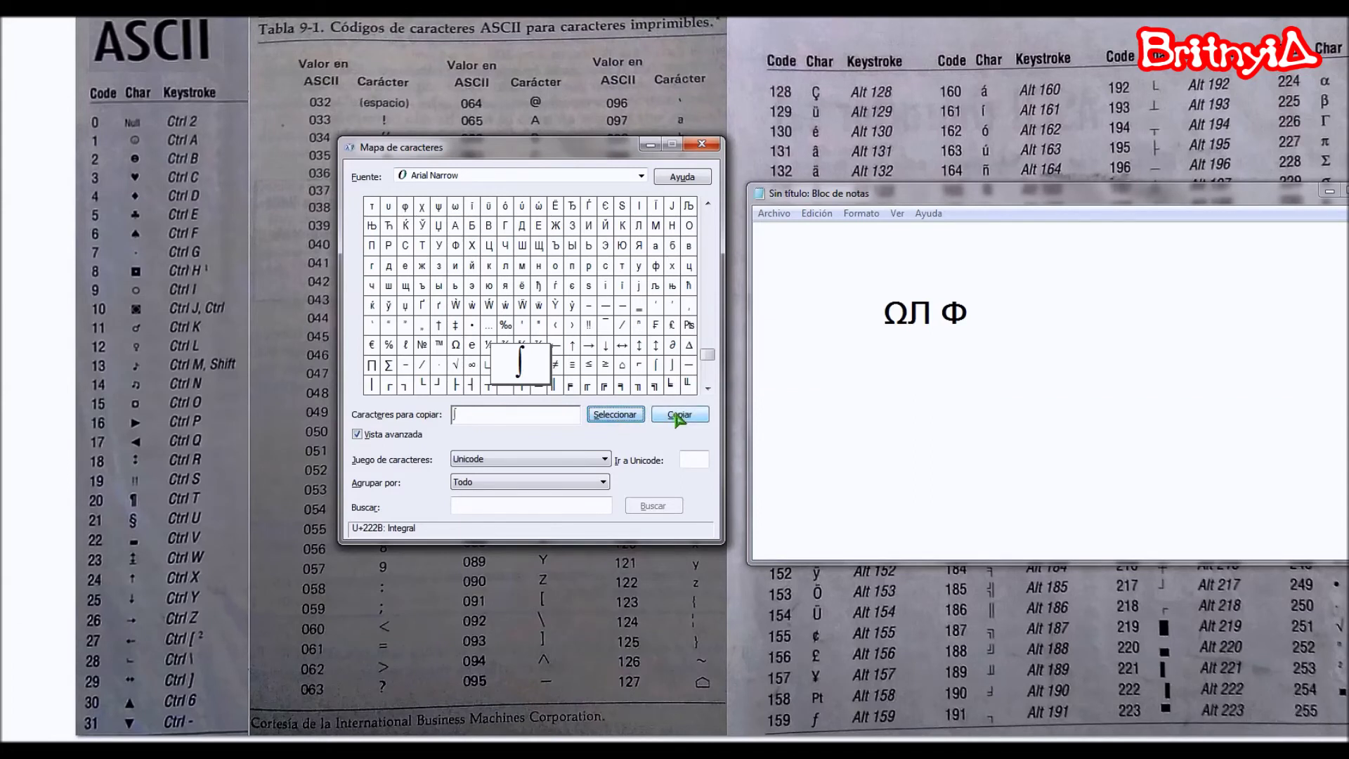
Step: Copy the integral sign into the note after Ф, and complete it as ∫dx
left_click(678, 415)
left_click(991, 315)
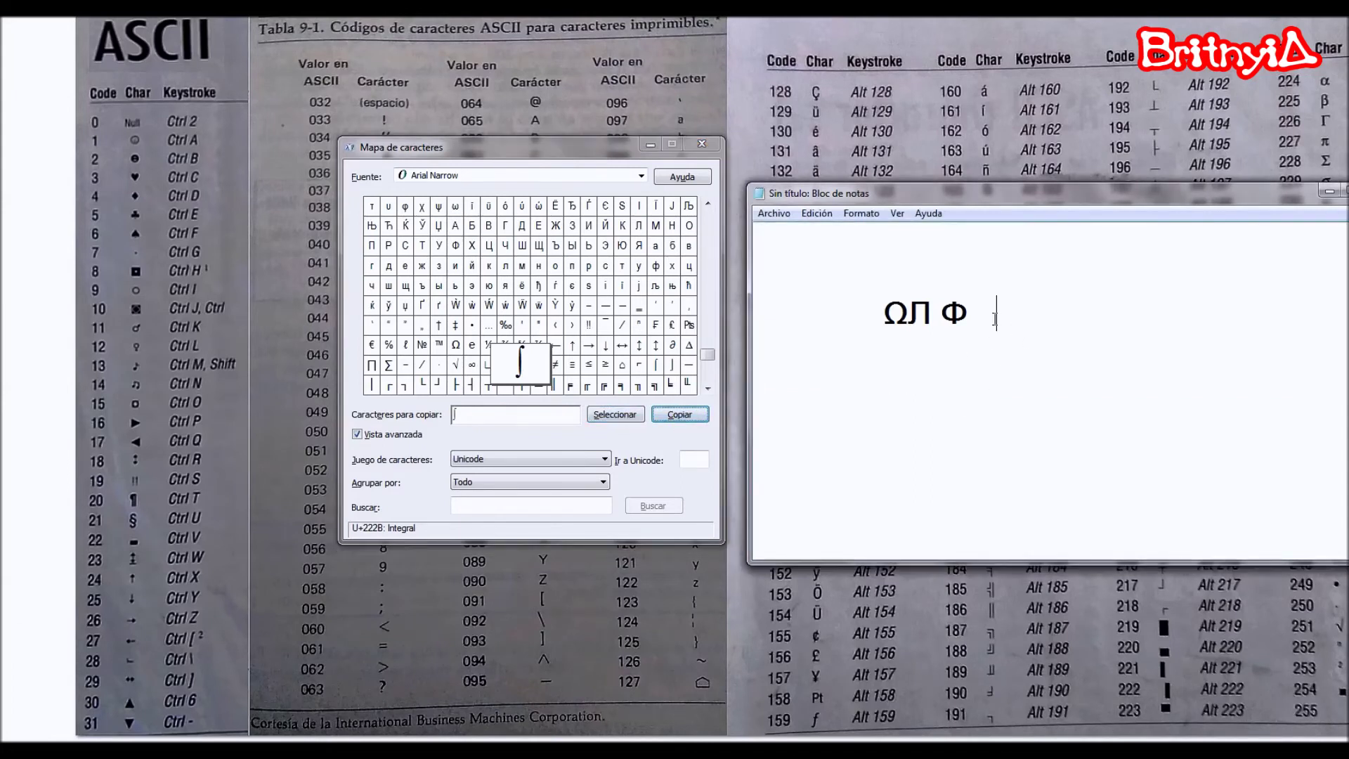
right_click(991, 314)
left_click(1039, 390)
type("dx")
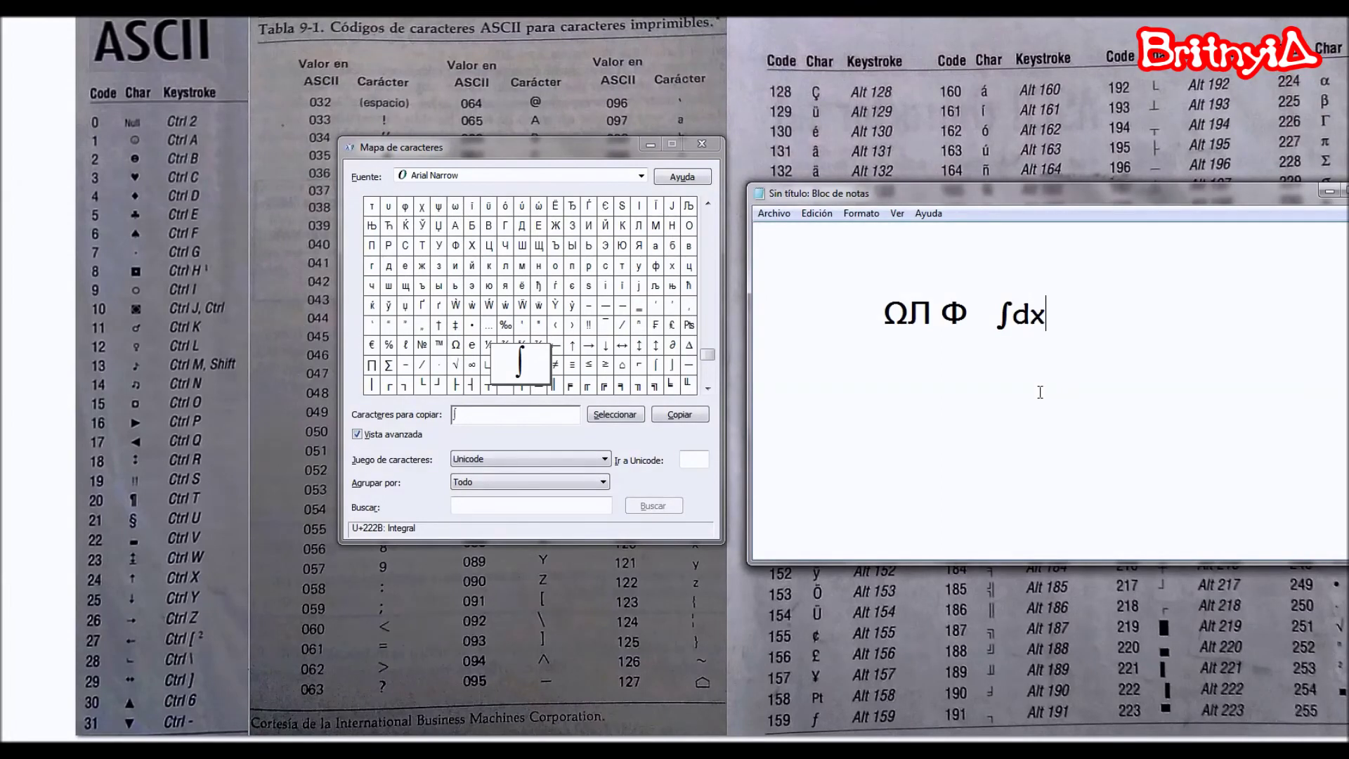
Step: Erase all the characters in the note
key("BackSpace")
key("BackSpace")
key("BackSpace")
key("BackSpace")
key("BackSpace")
key("BackSpace")
key("BackSpace")
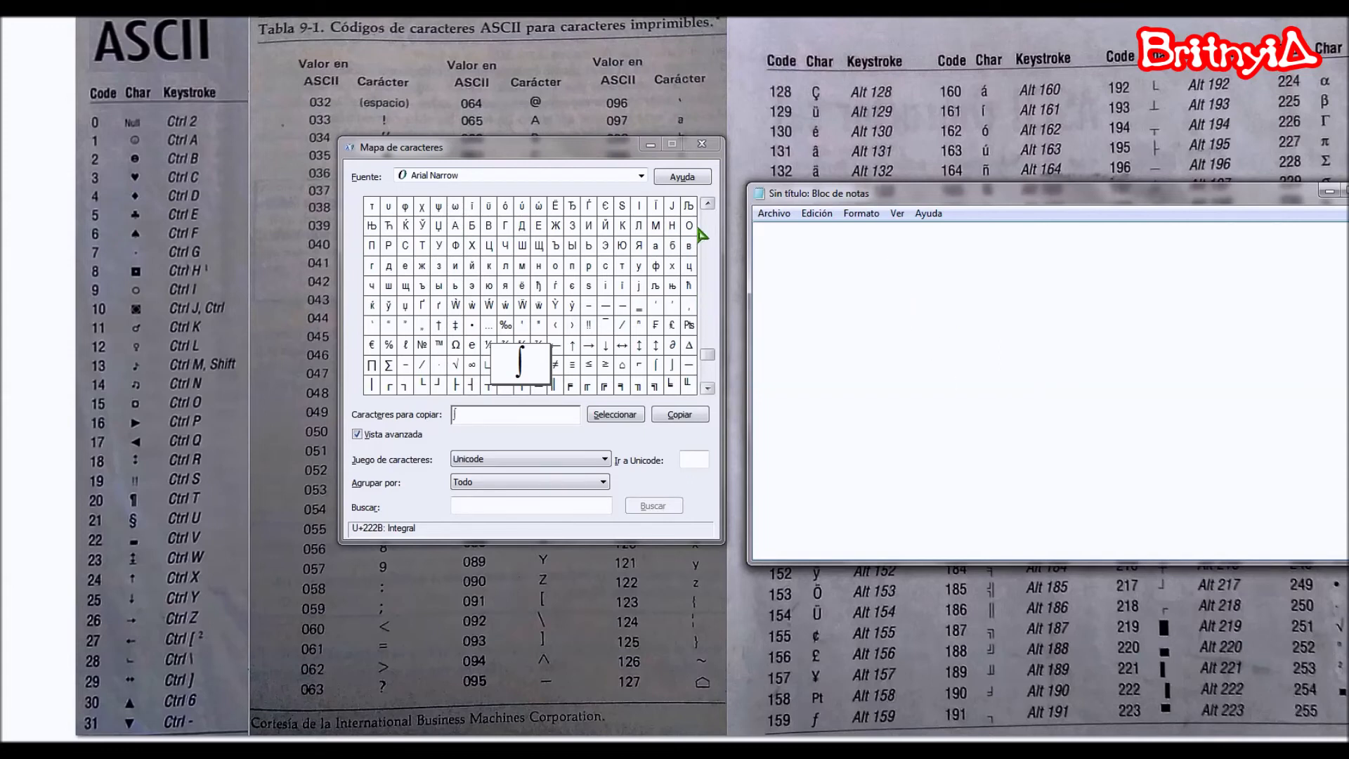
Step: Replace the integral sign in the characters to copy with the lowercase Greek letters α and β
left_click(707, 203)
left_click(707, 203)
left_click(707, 204)
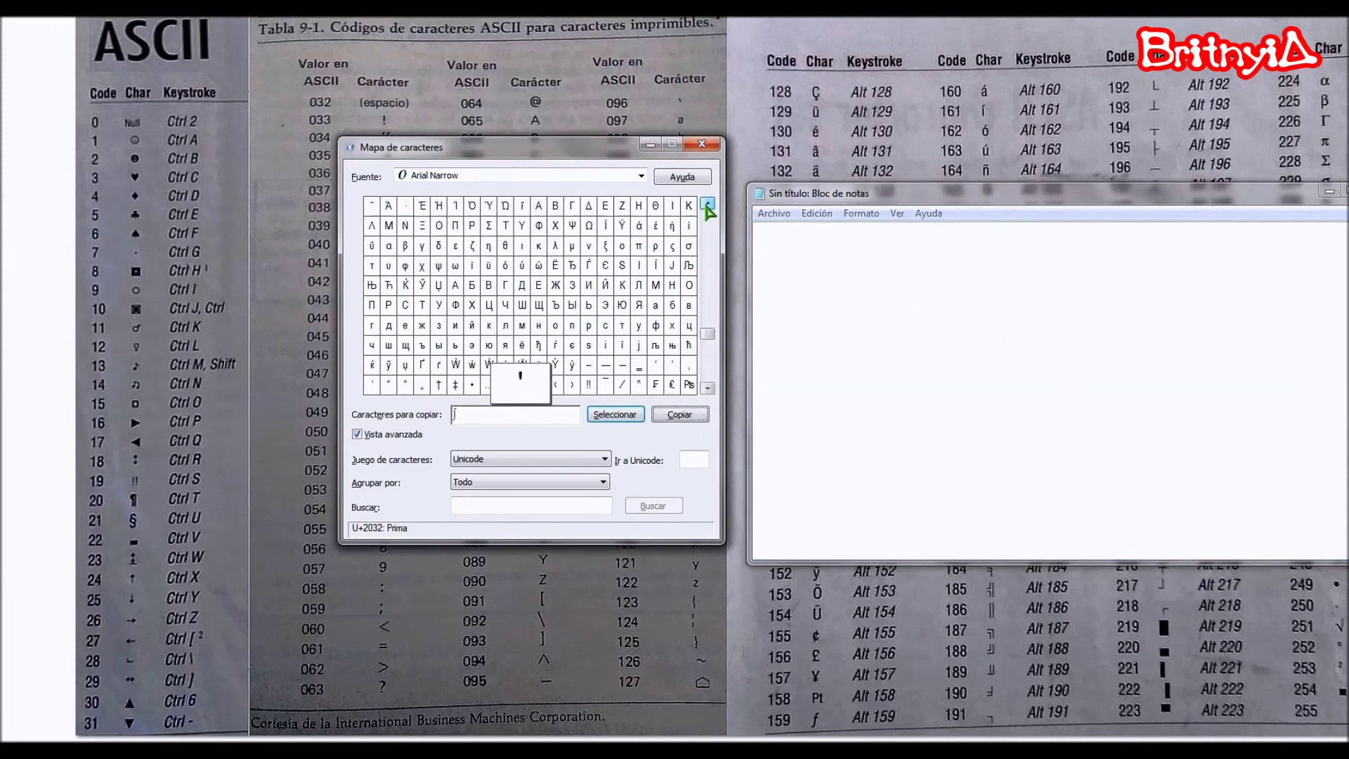
left_click(708, 203)
left_click(708, 203)
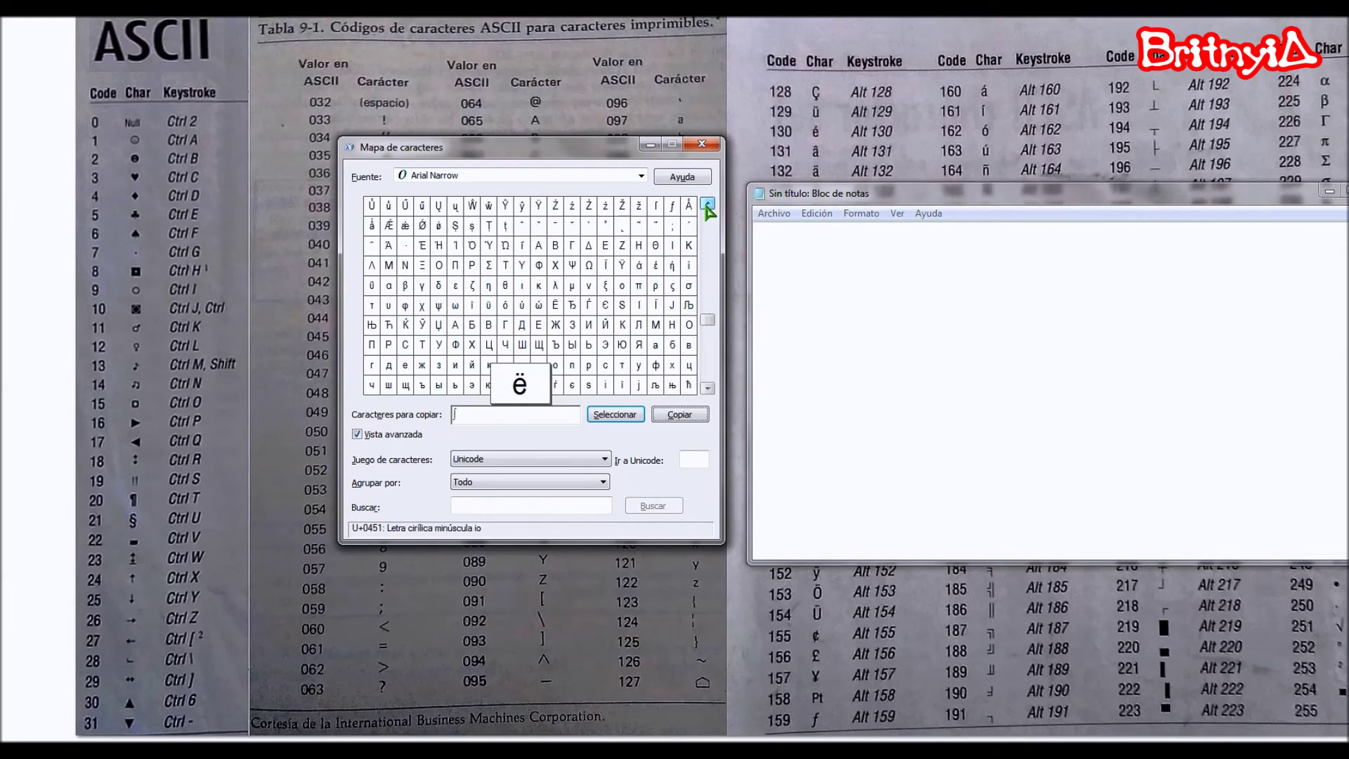
left_click(388, 285)
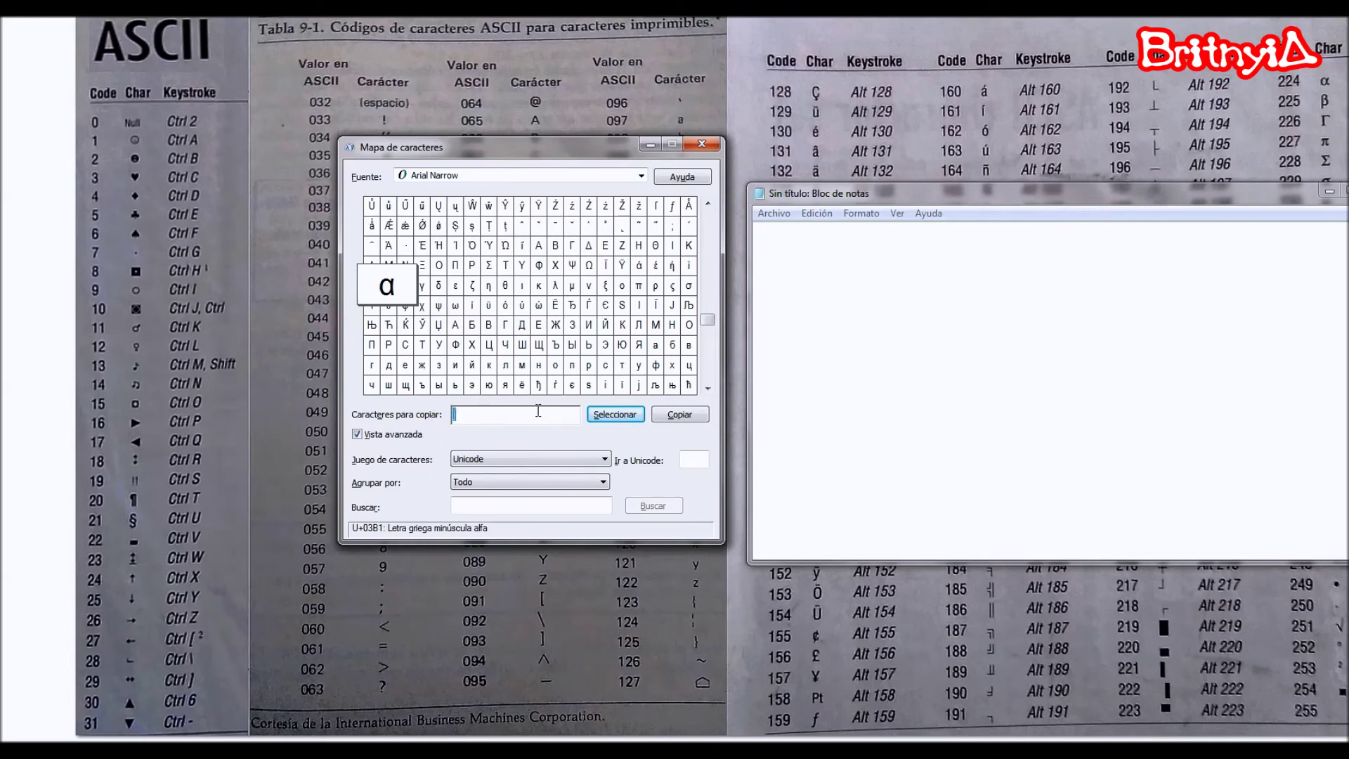
left_click(615, 413)
left_click_drag(473, 287, 410, 295)
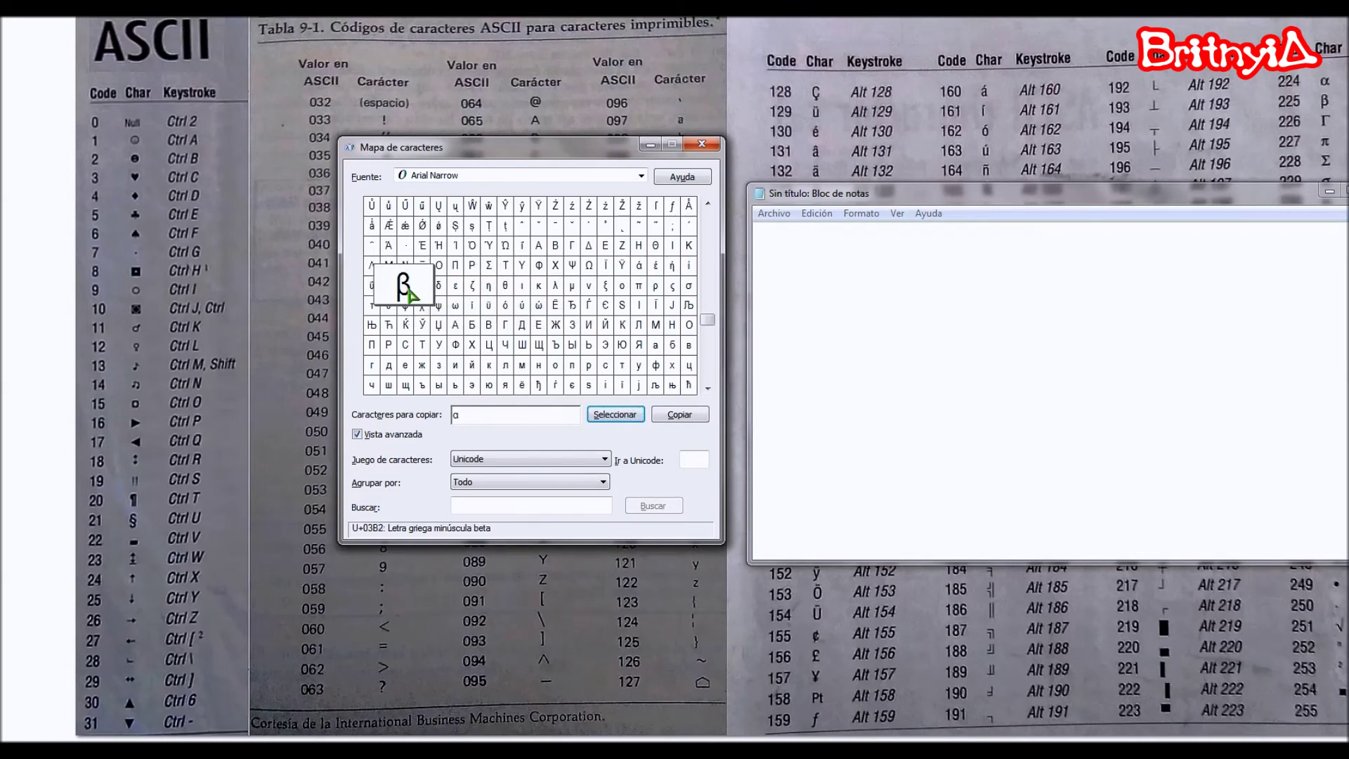
left_click(612, 414)
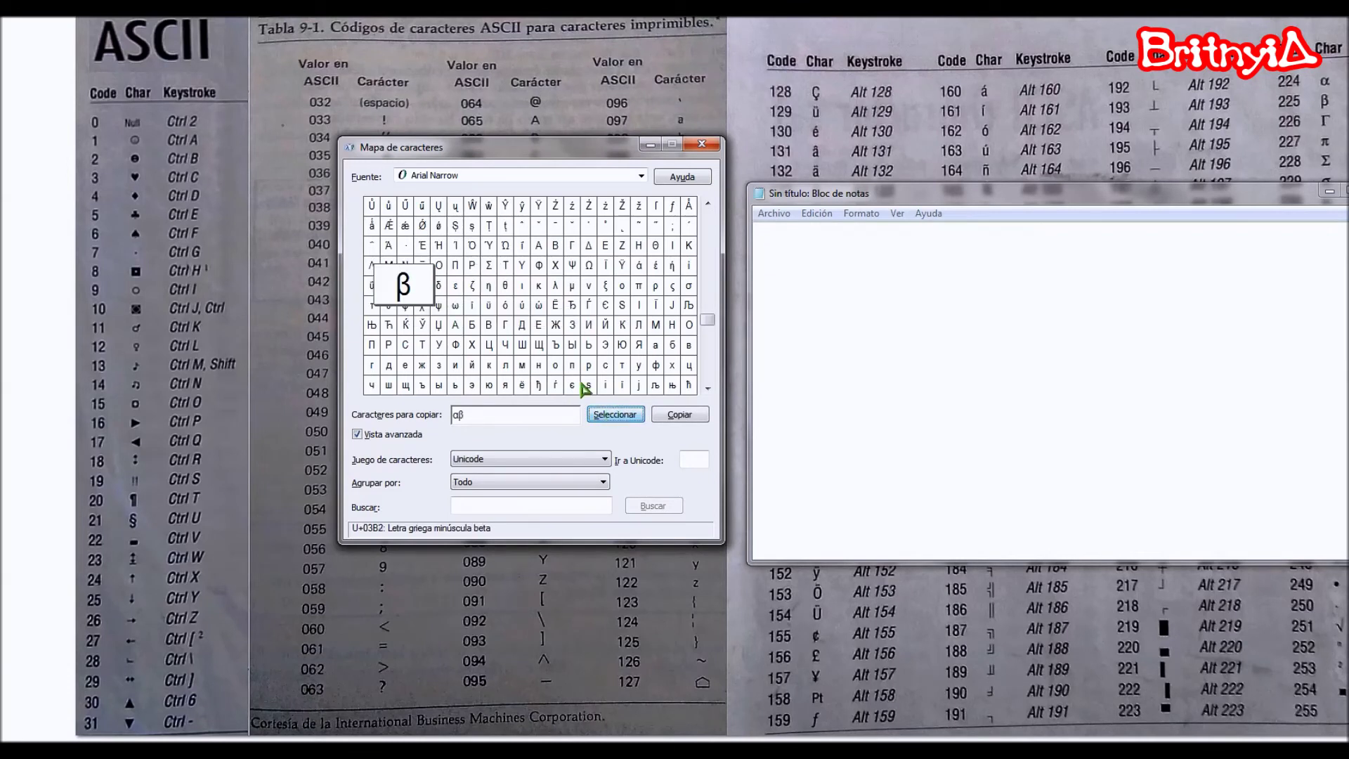
Step: Add the lowercase Greek letters θ, π and φ to the characters to copy
left_click(505, 288)
left_click(615, 416)
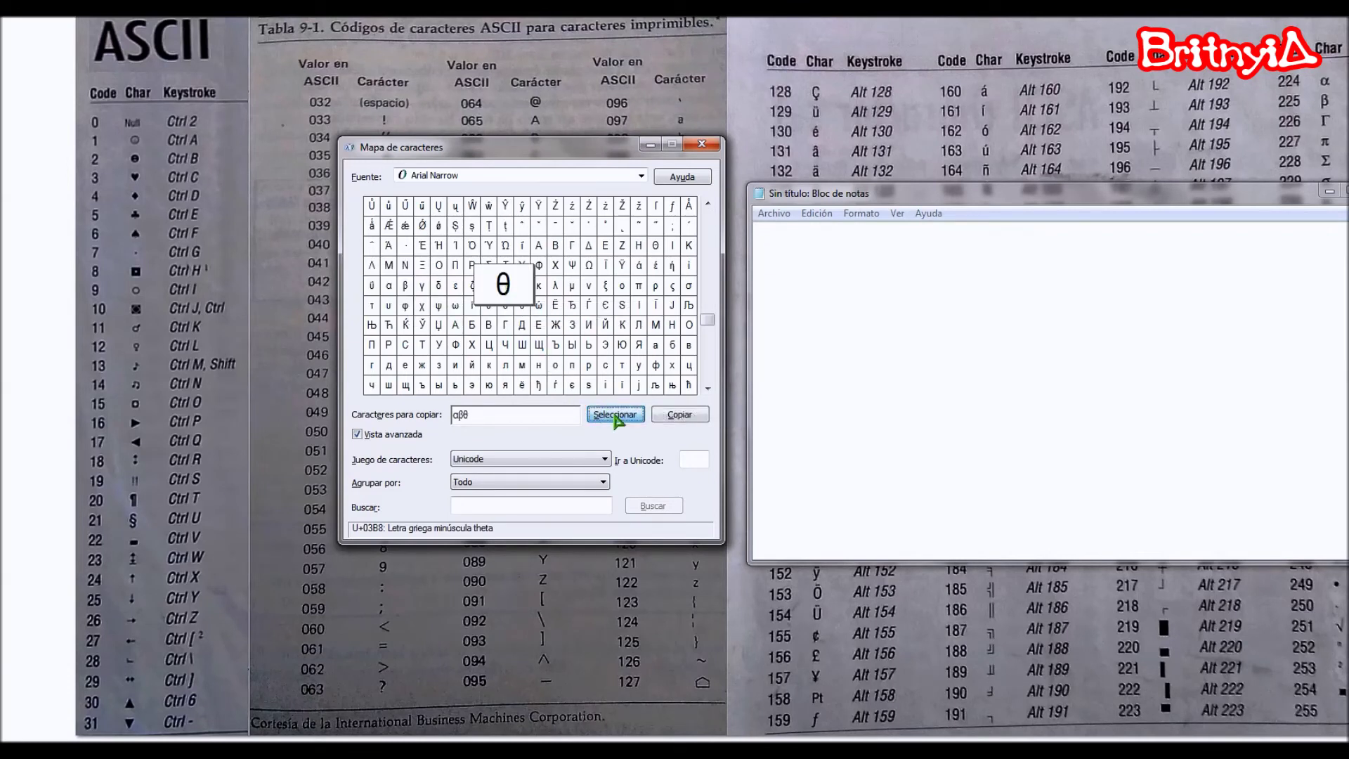
left_click(638, 288)
left_click(615, 416)
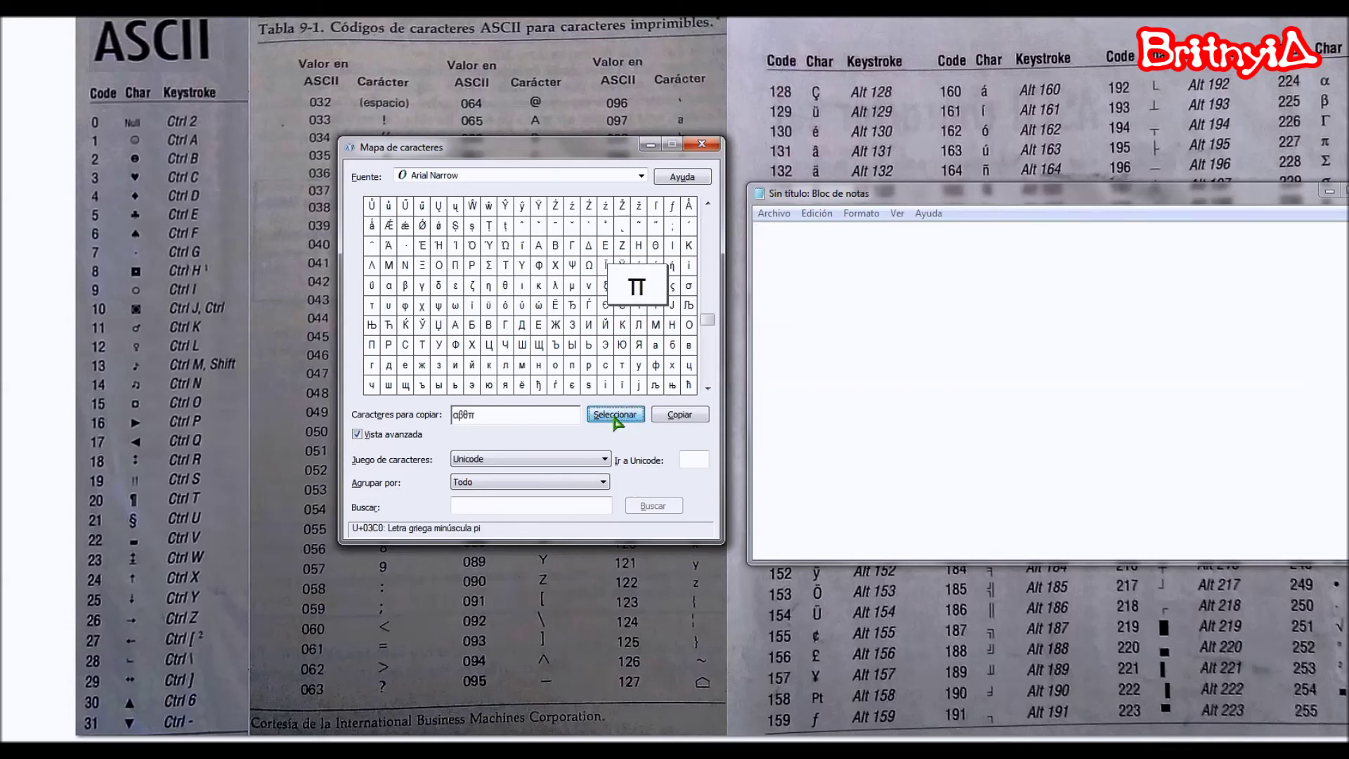
left_click(590, 288)
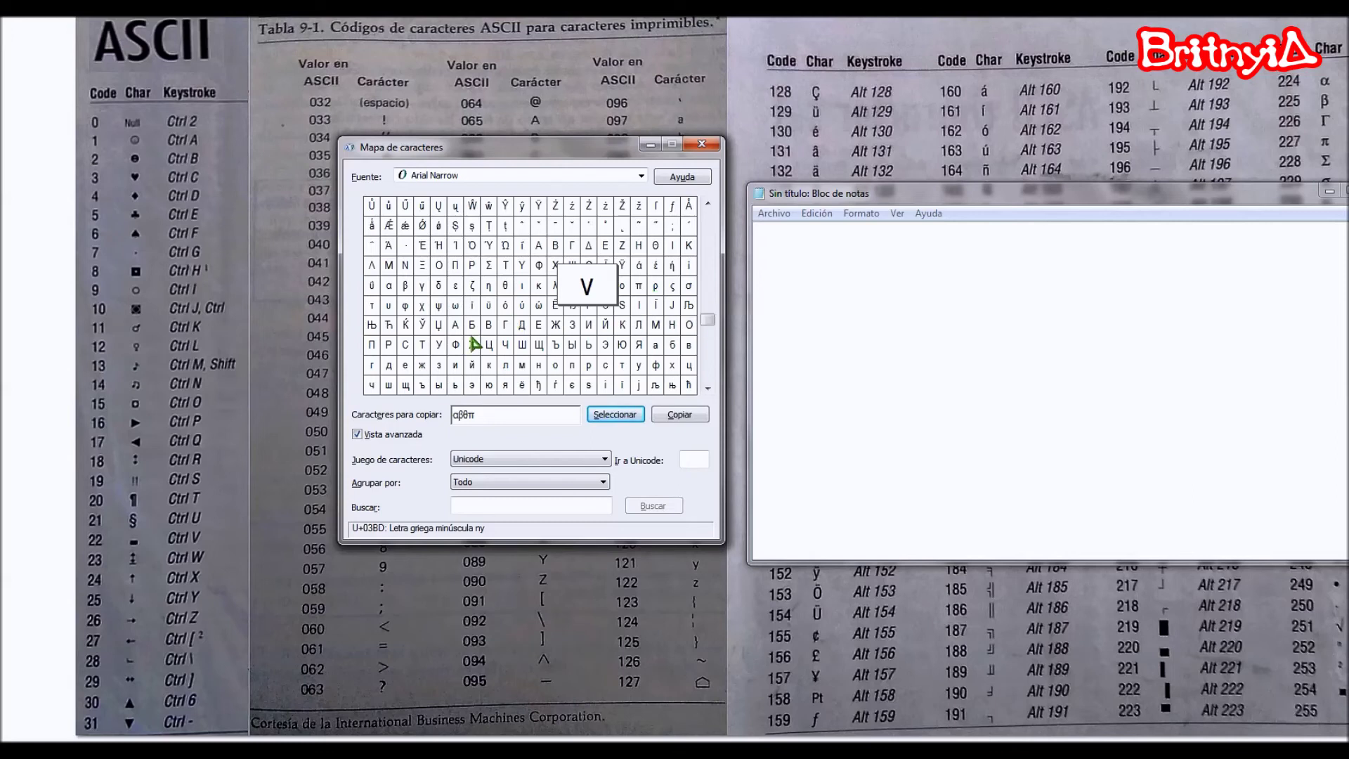
left_click(406, 307)
left_click(621, 415)
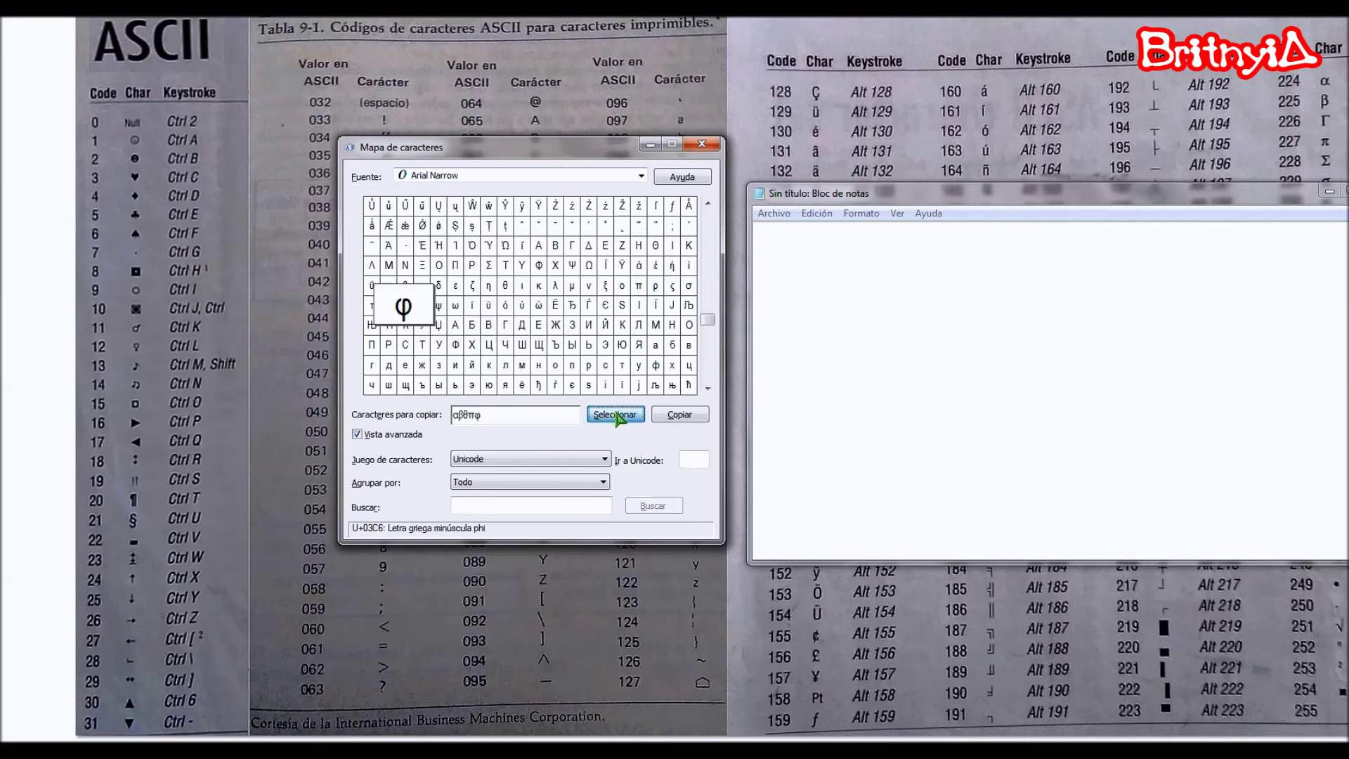
Step: Copy the collected Greek letters αβθπφ and paste them into the empty note
left_click(691, 416)
left_click(846, 310)
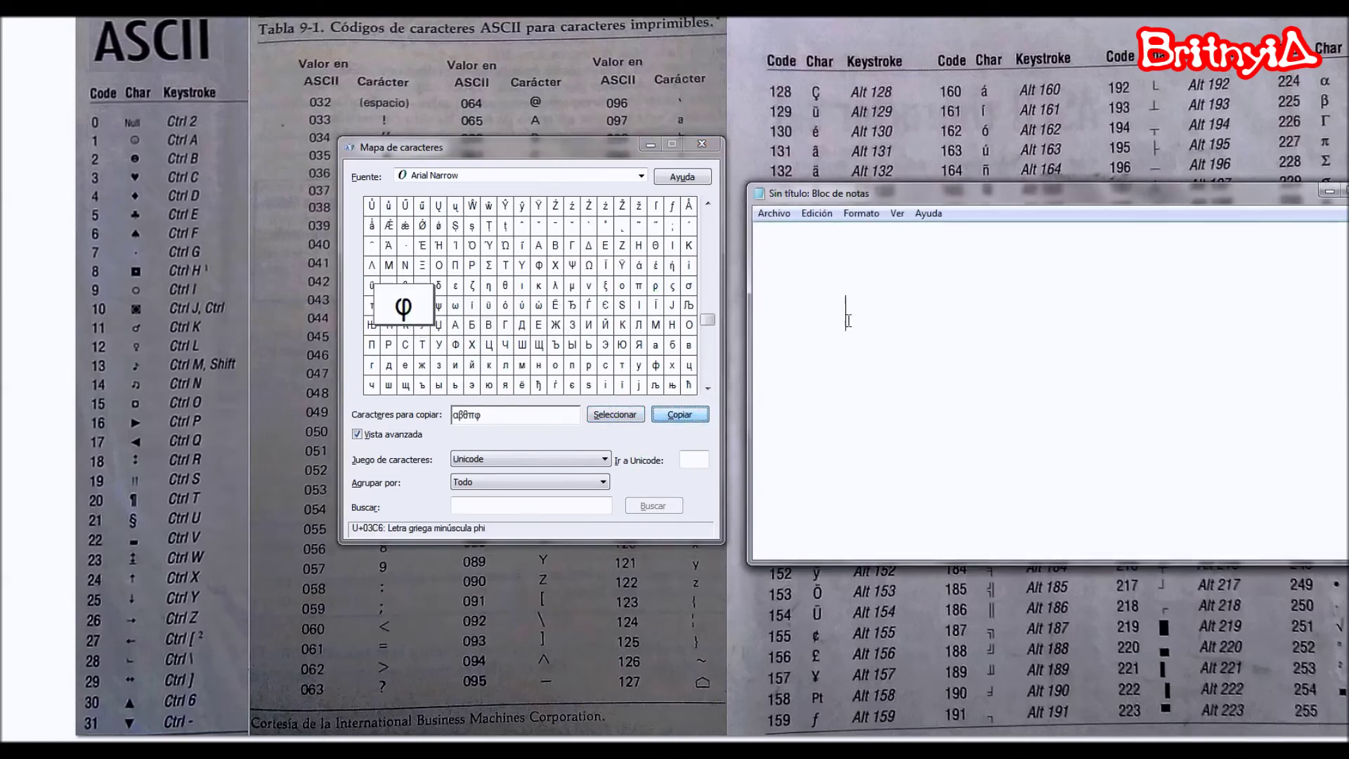
right_click(872, 315)
left_click(913, 385)
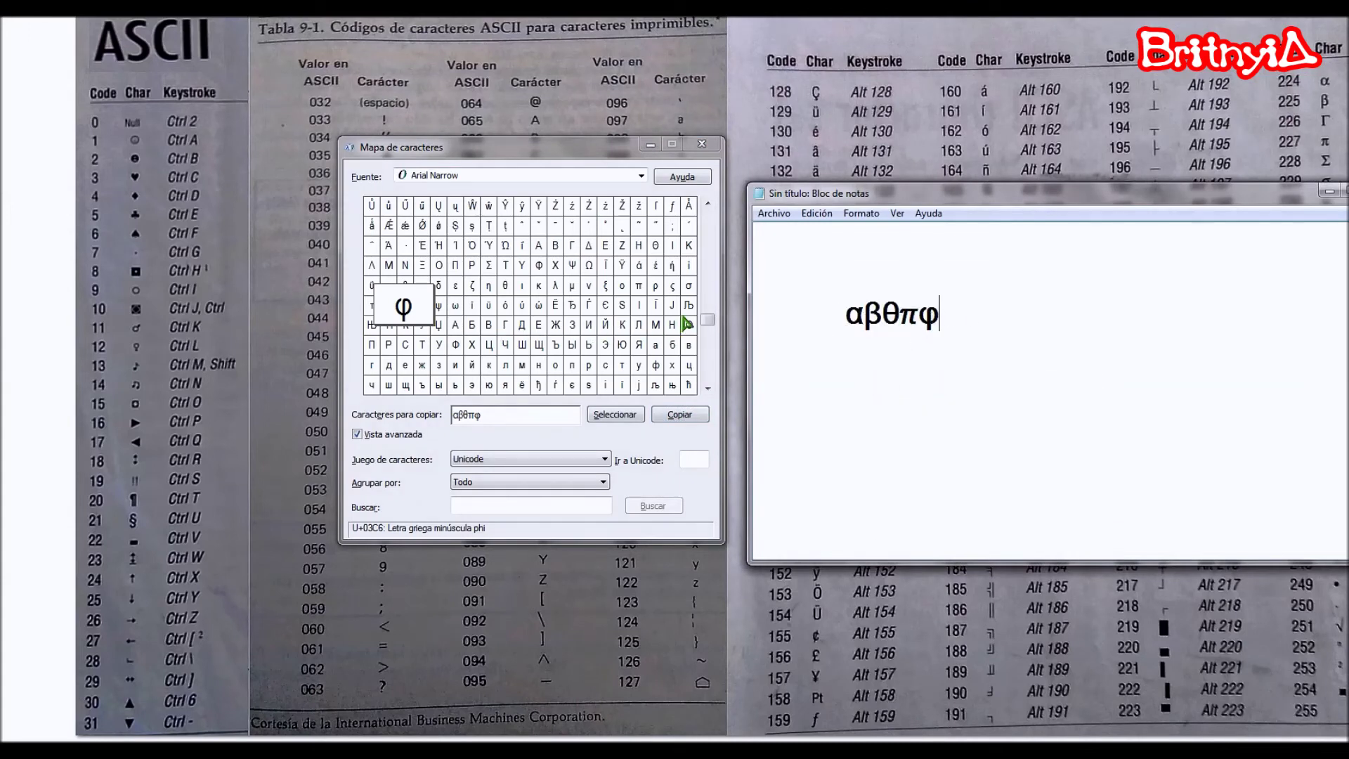
Step: Replace the Greek letters in the characters to copy with BritnyiA followed by the registered trademark sign ®
left_click_drag(702, 322, 719, 232)
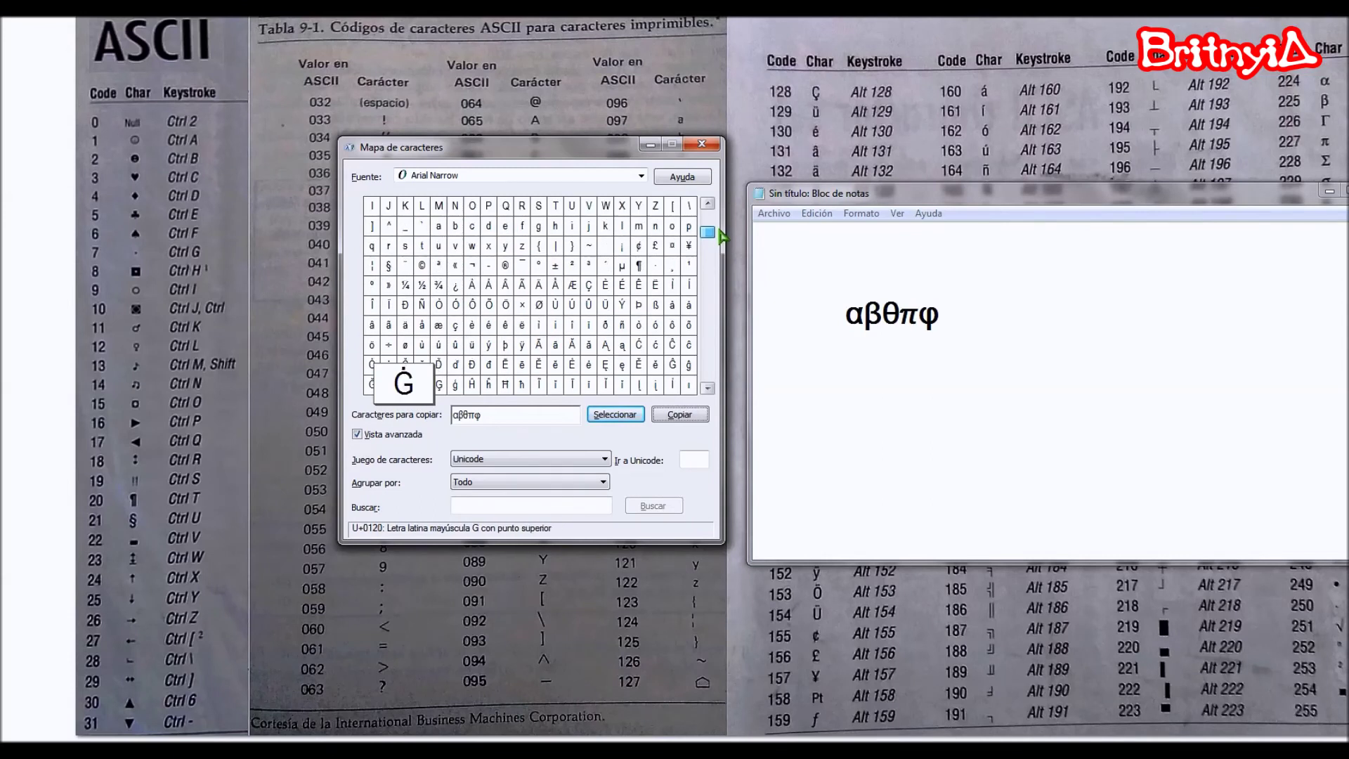
left_click_drag(489, 416, 444, 420)
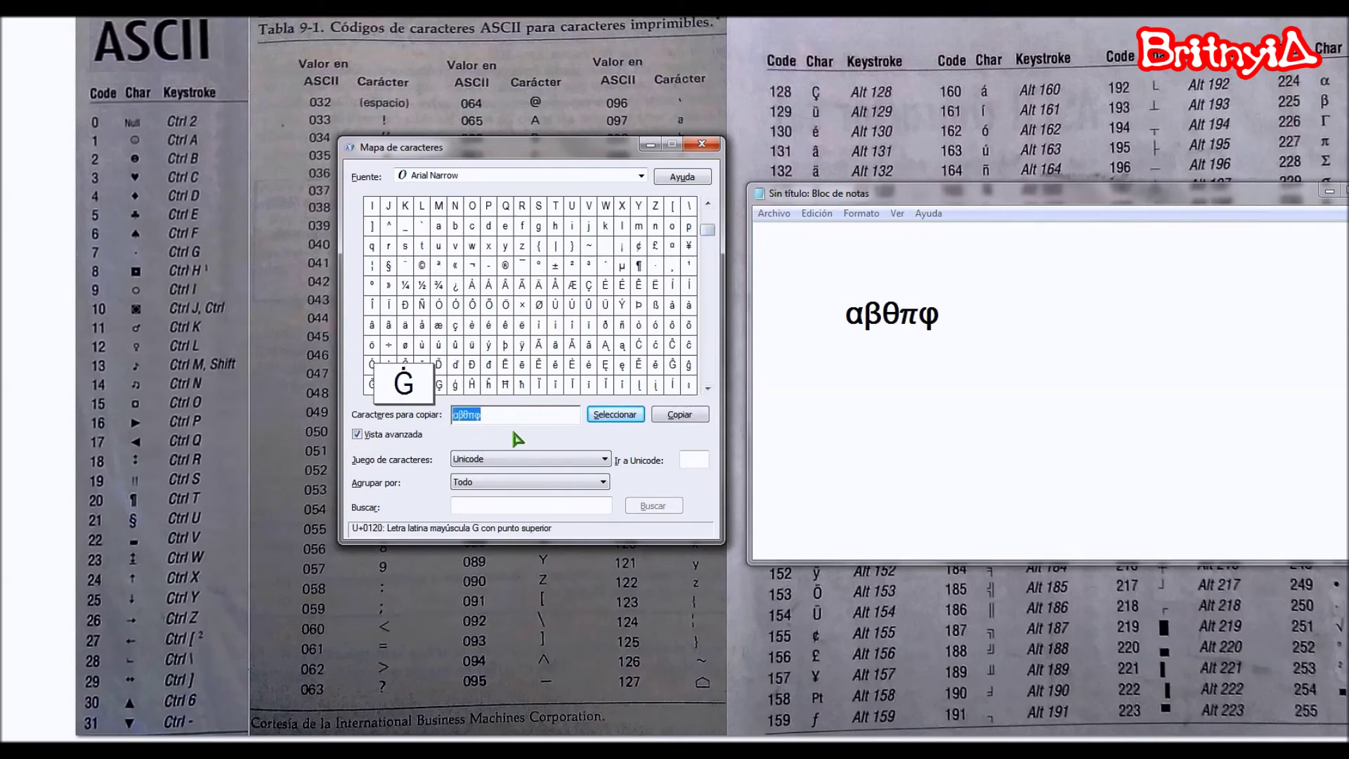
type("BritnyiA")
left_click(504, 265)
left_click(613, 415)
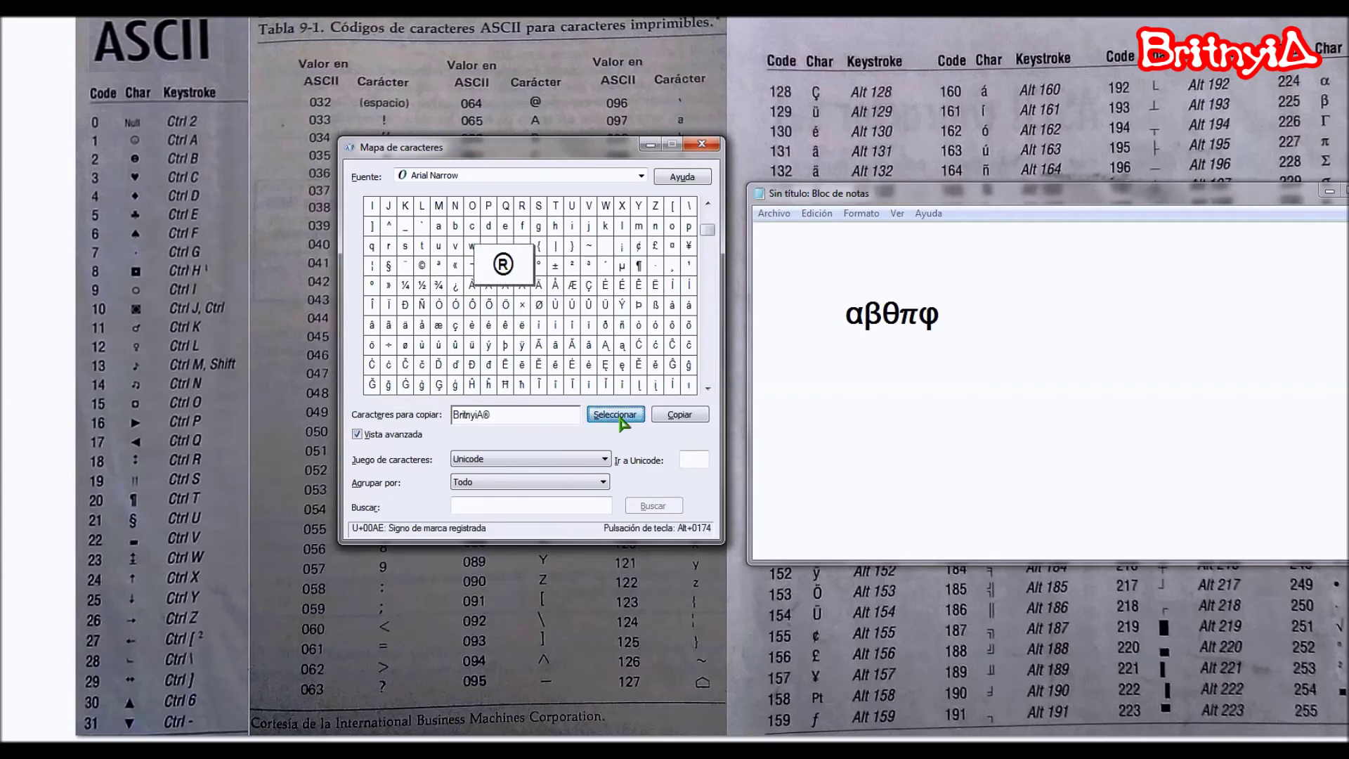
Step: Copy BritnyiA® from the Character Map and paste it into the note in place of the Greek letters
left_click(689, 420)
left_click_drag(942, 319, 845, 318)
key("Delete")
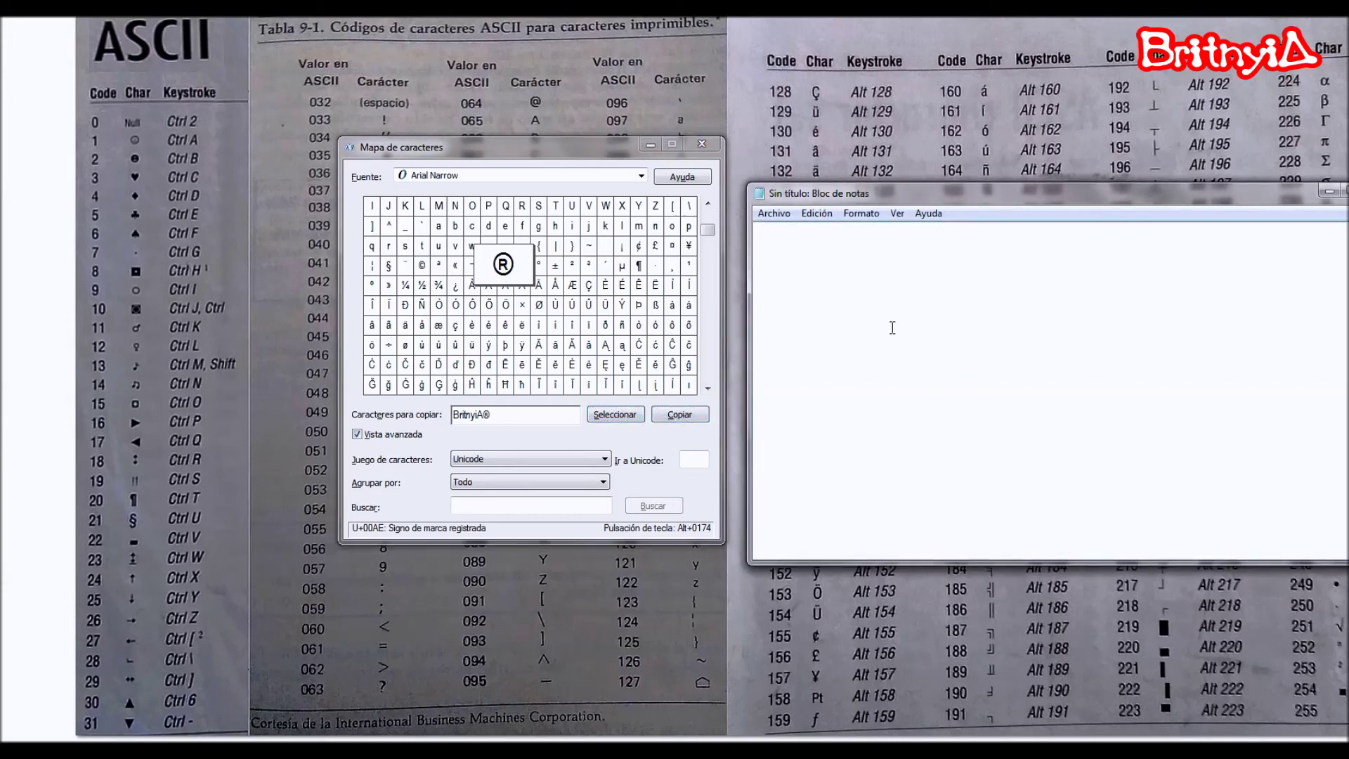
right_click(857, 314)
left_click(891, 381)
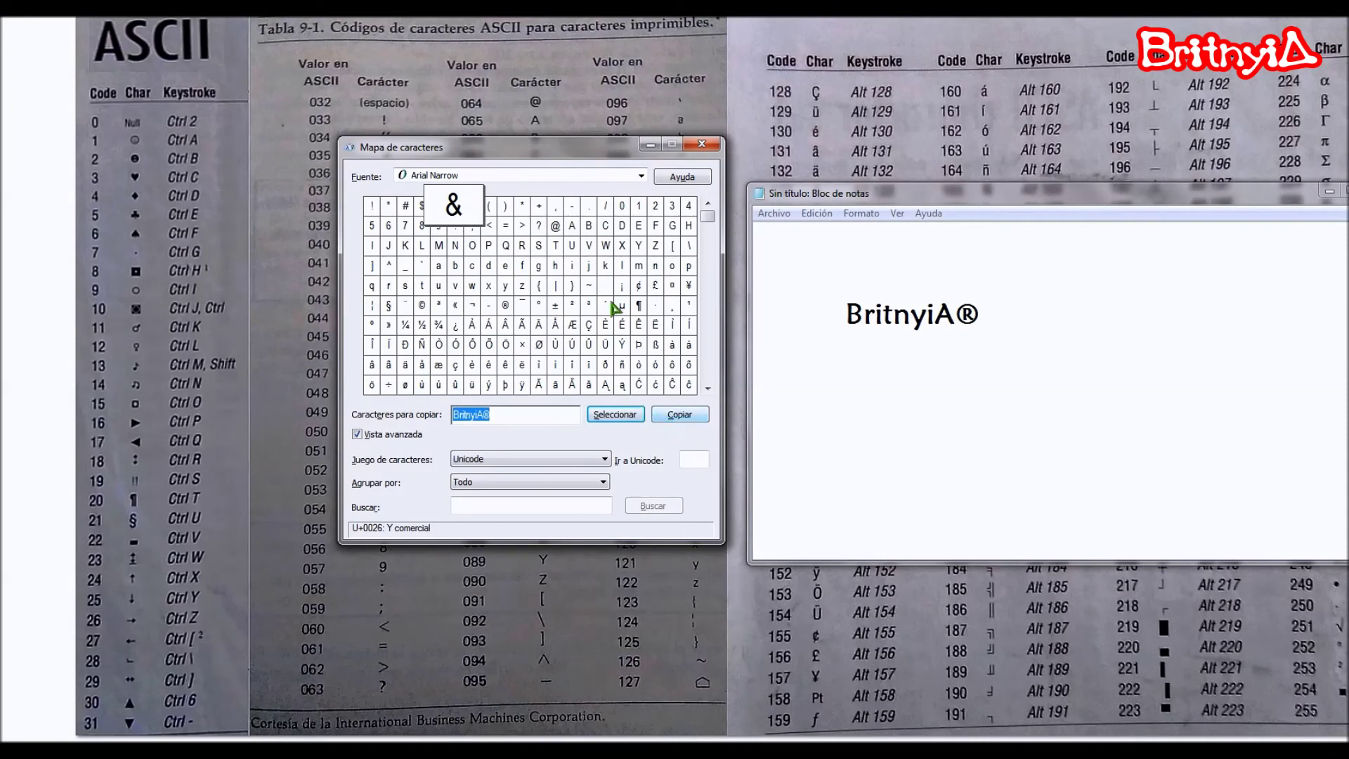
Step: Close the Character Map and open the On-Screen Keyboard from the Windows accessibility accessories
left_click(702, 145)
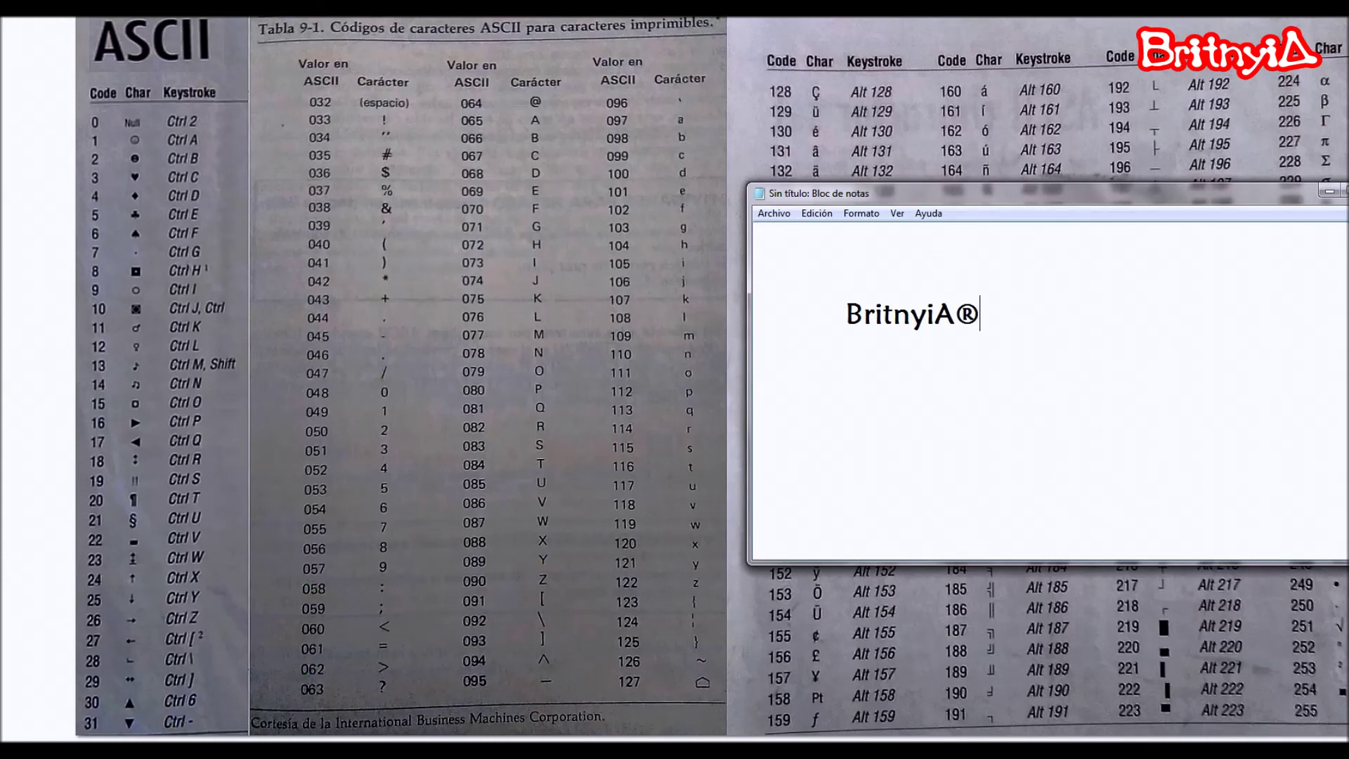
key("super")
left_click(87, 718)
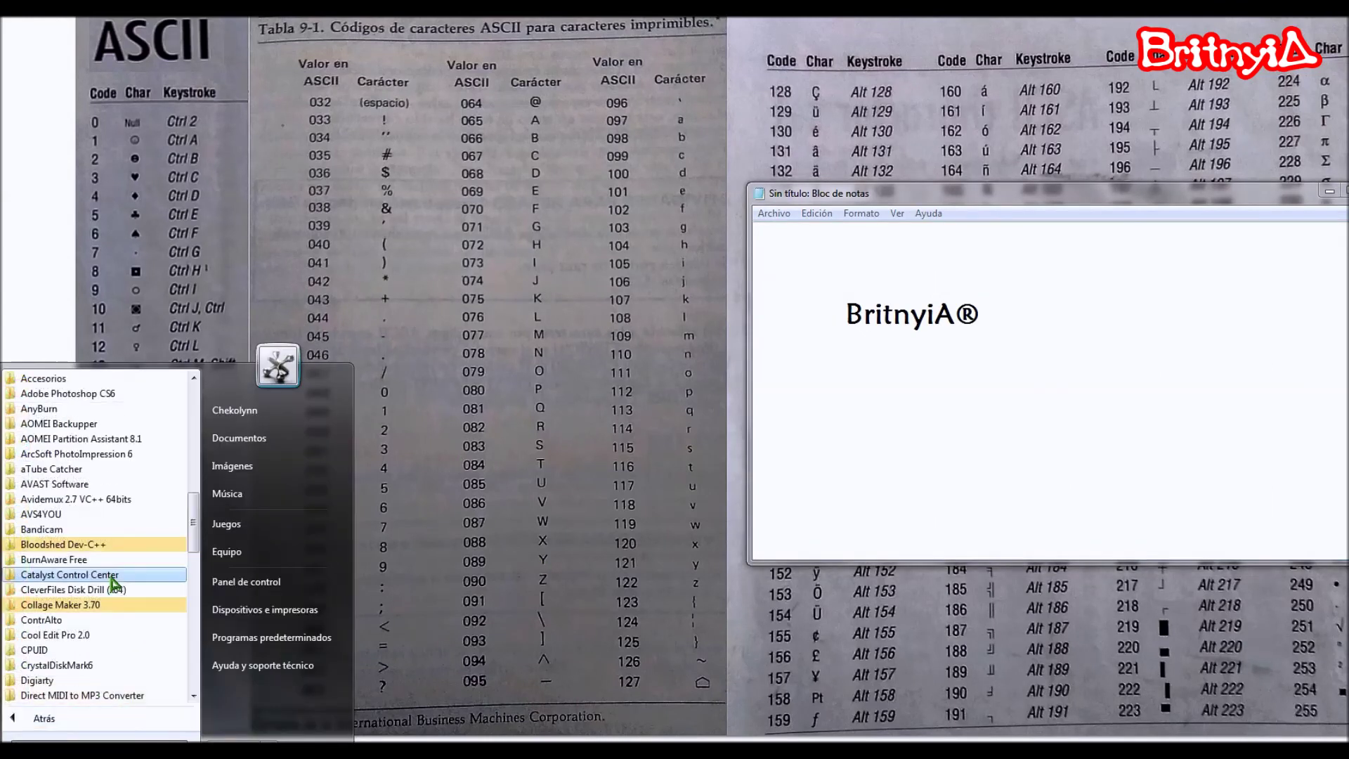
scroll(112, 582, "up", 2)
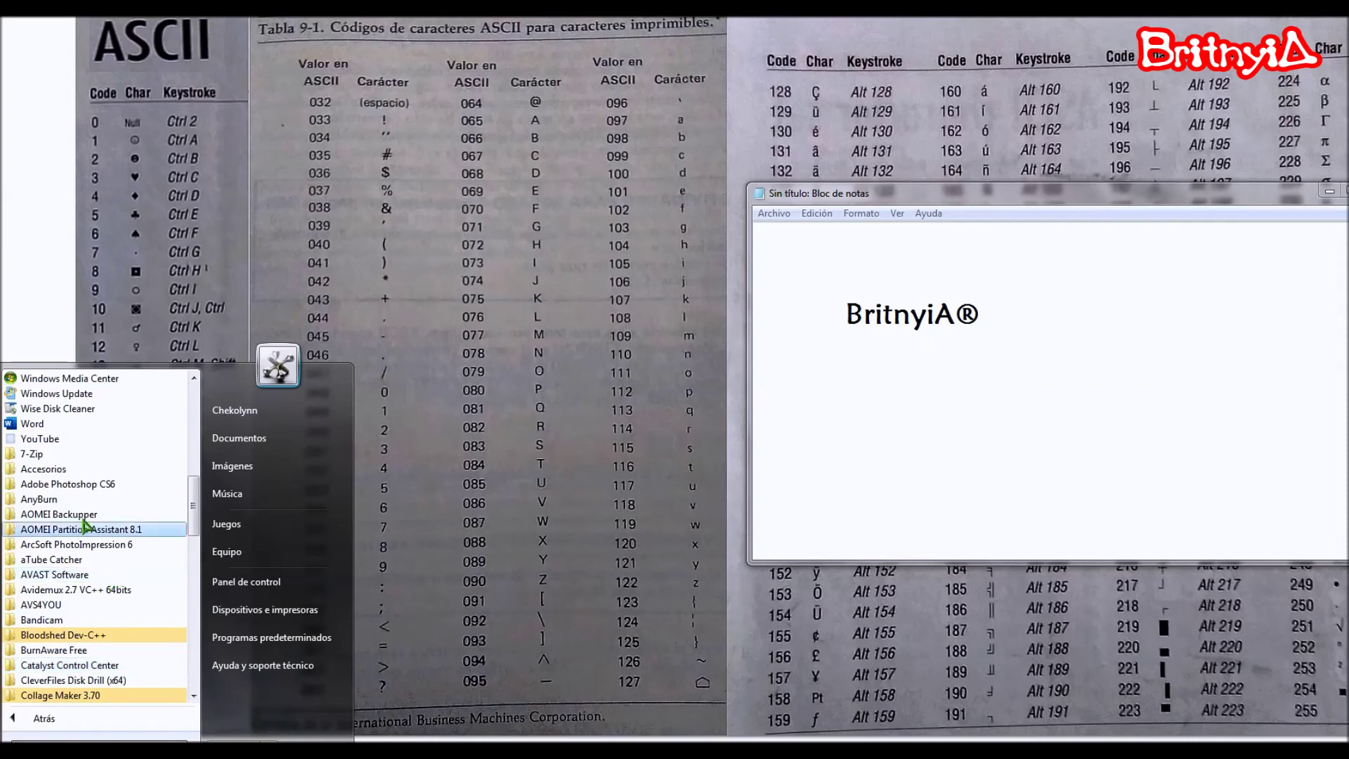
left_click(64, 473)
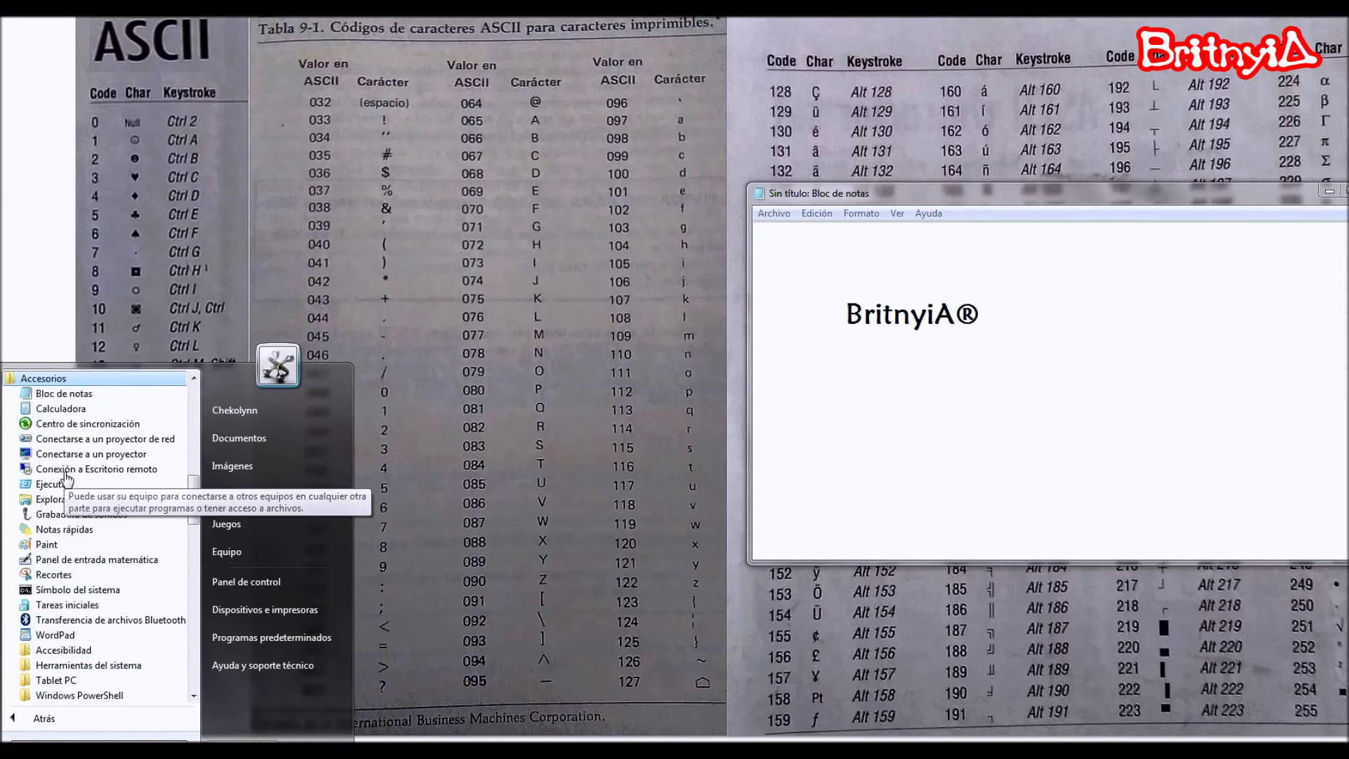
left_click(79, 651)
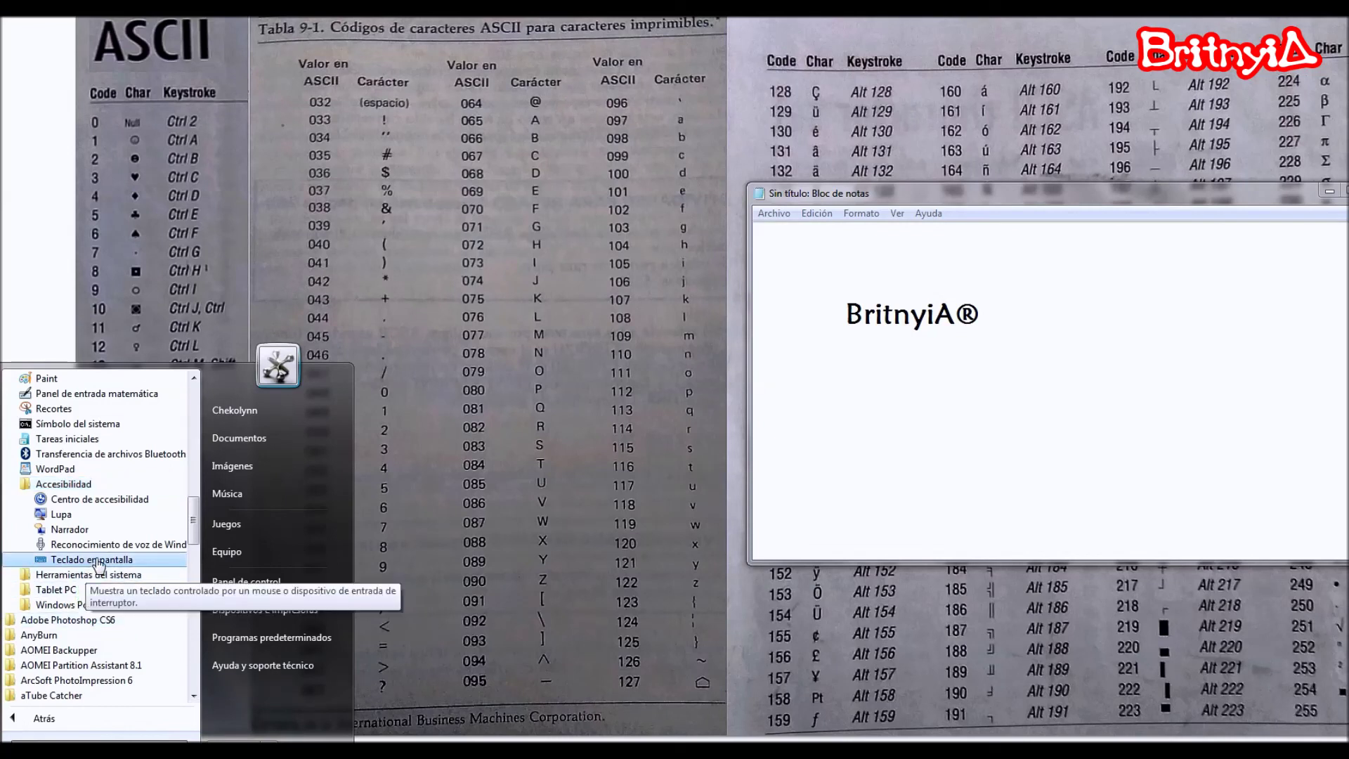
left_click(99, 561)
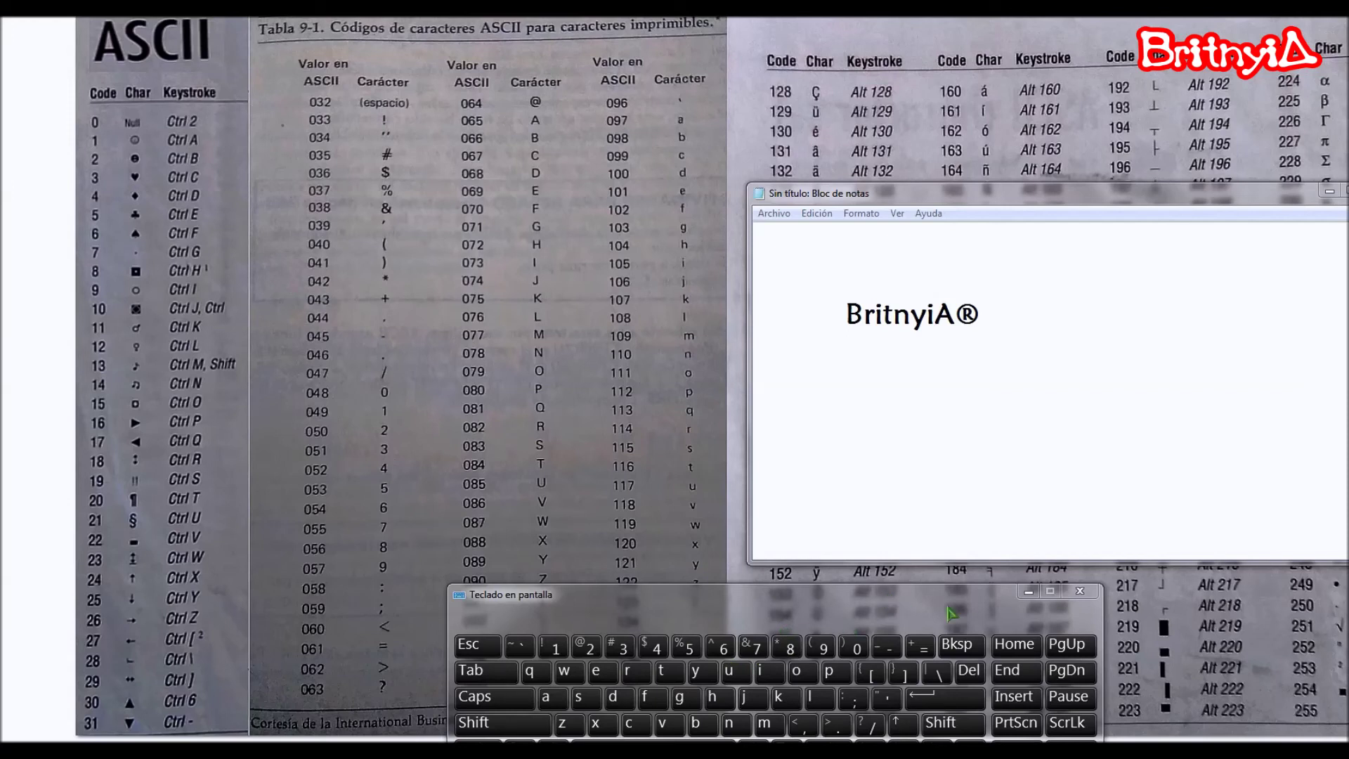
Step: Reposition the on-screen keyboard and the note window so that both are fully in view, the note above the keyboard
left_click_drag(991, 608, 864, 562)
left_click(1014, 264)
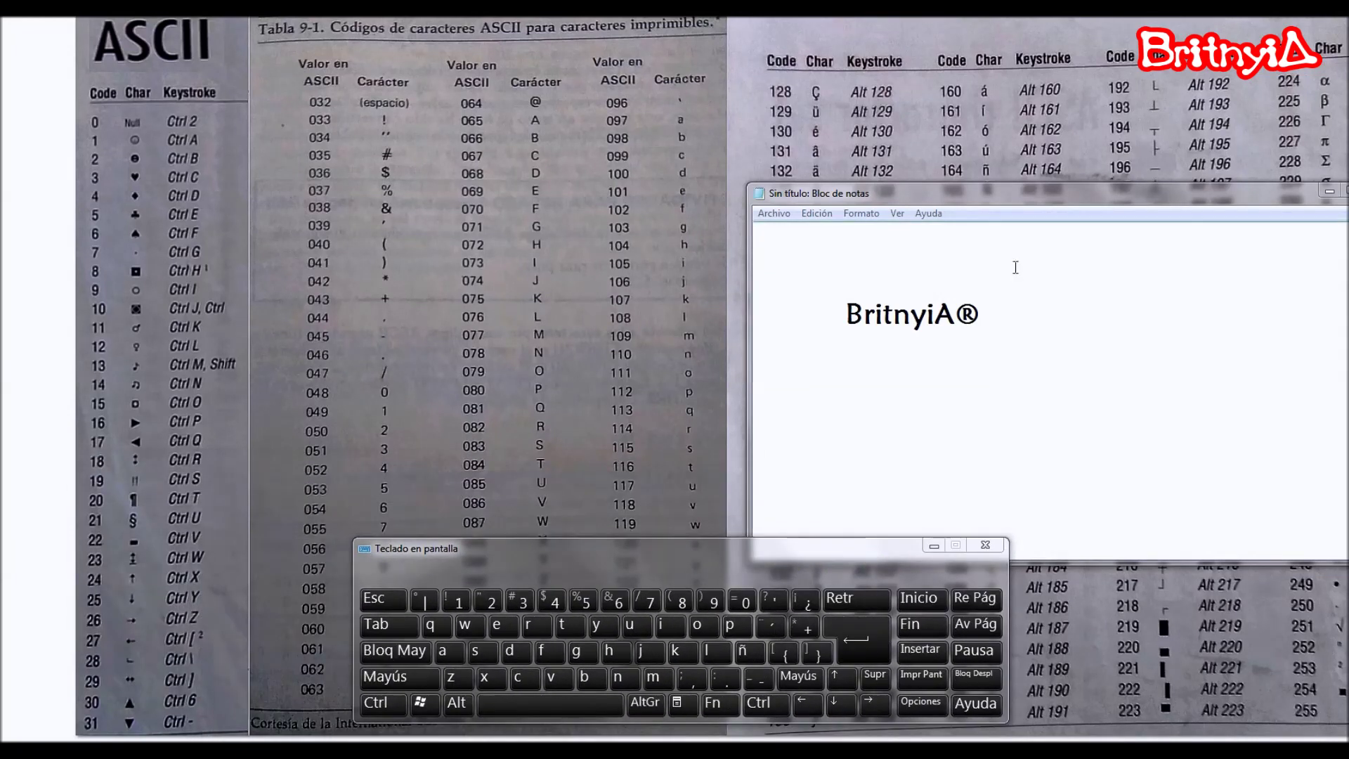
left_click_drag(1008, 205, 777, 155)
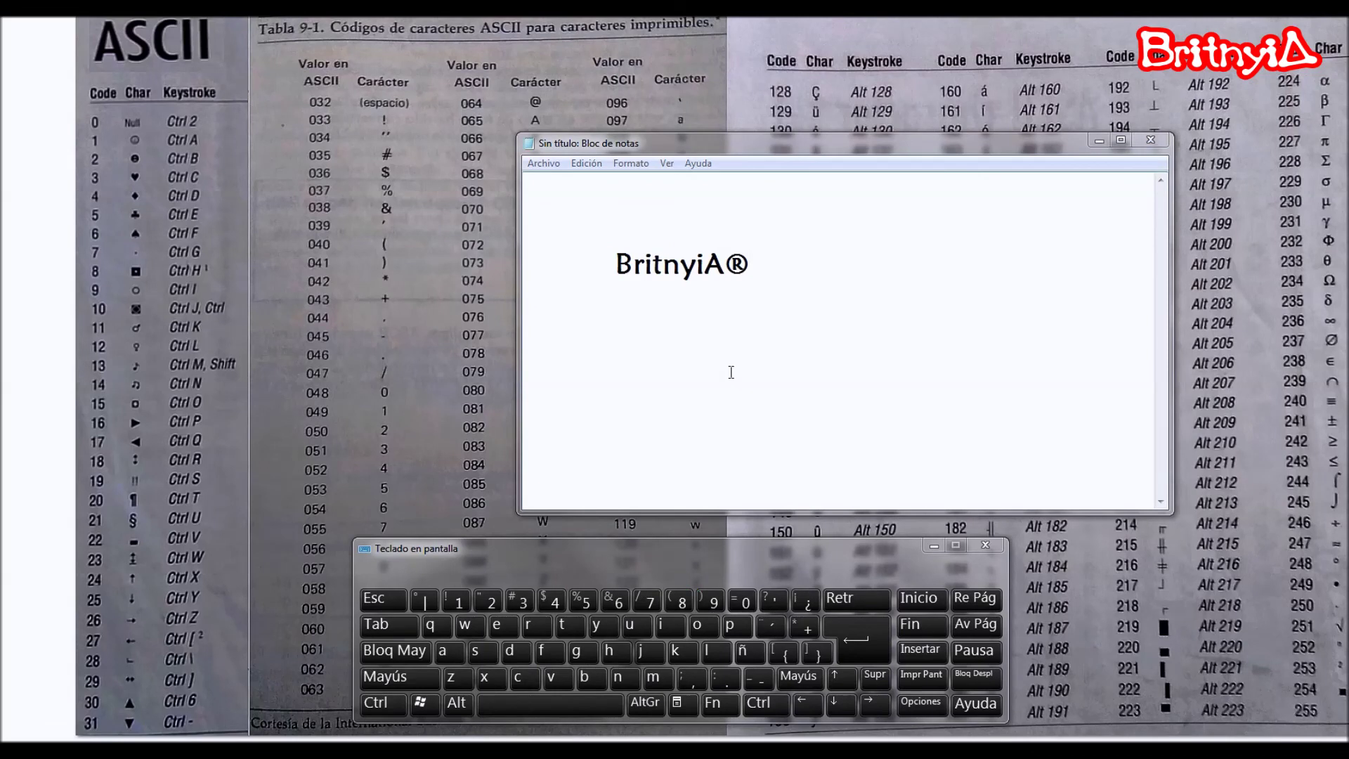
left_click(625, 330)
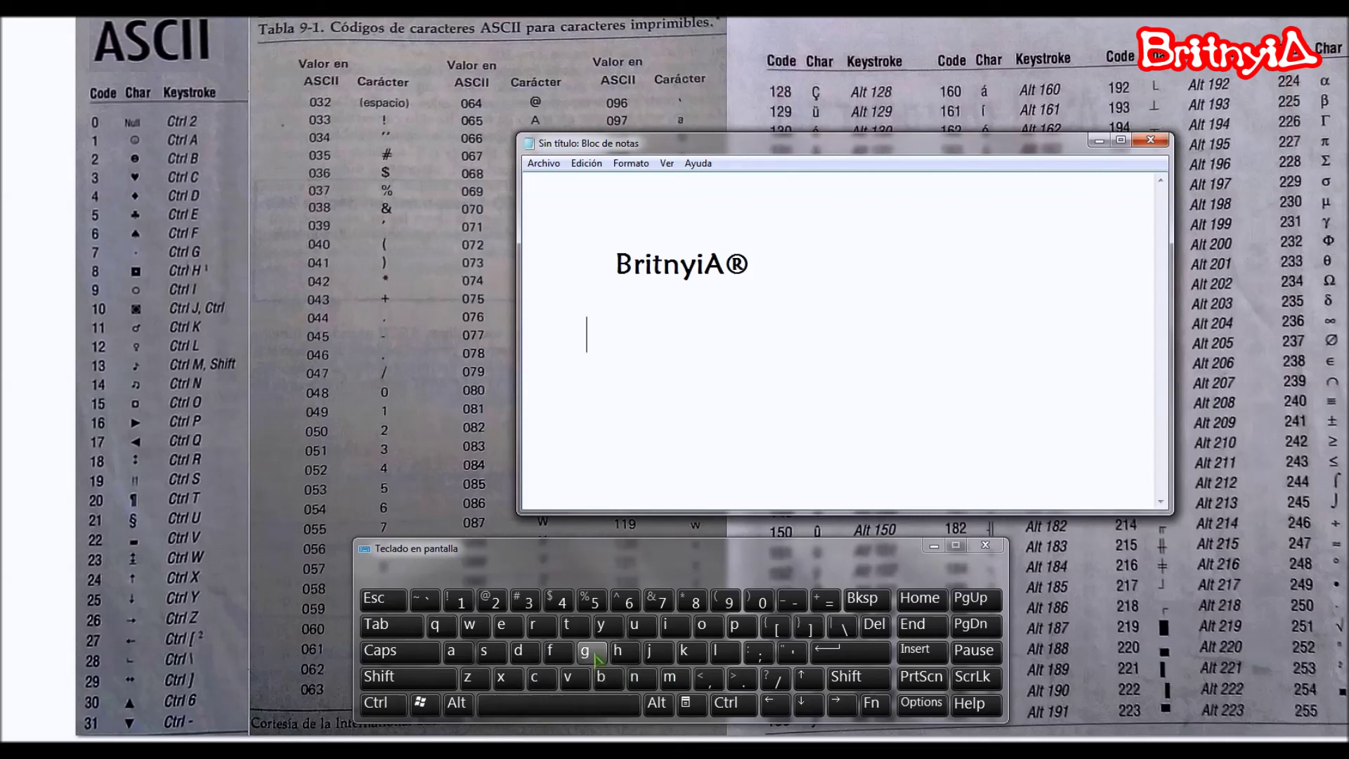
left_click(534, 677)
left_click(623, 654)
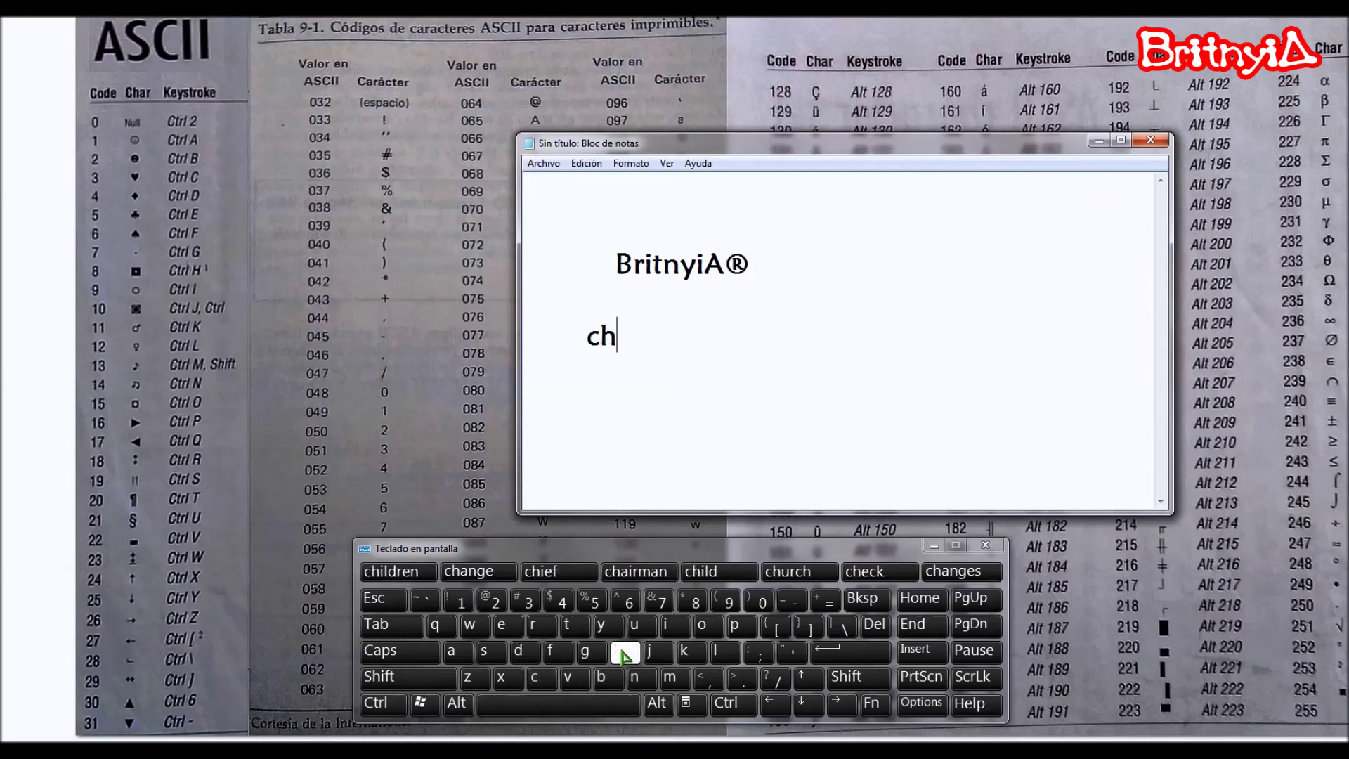
left_click(505, 626)
left_click(690, 654)
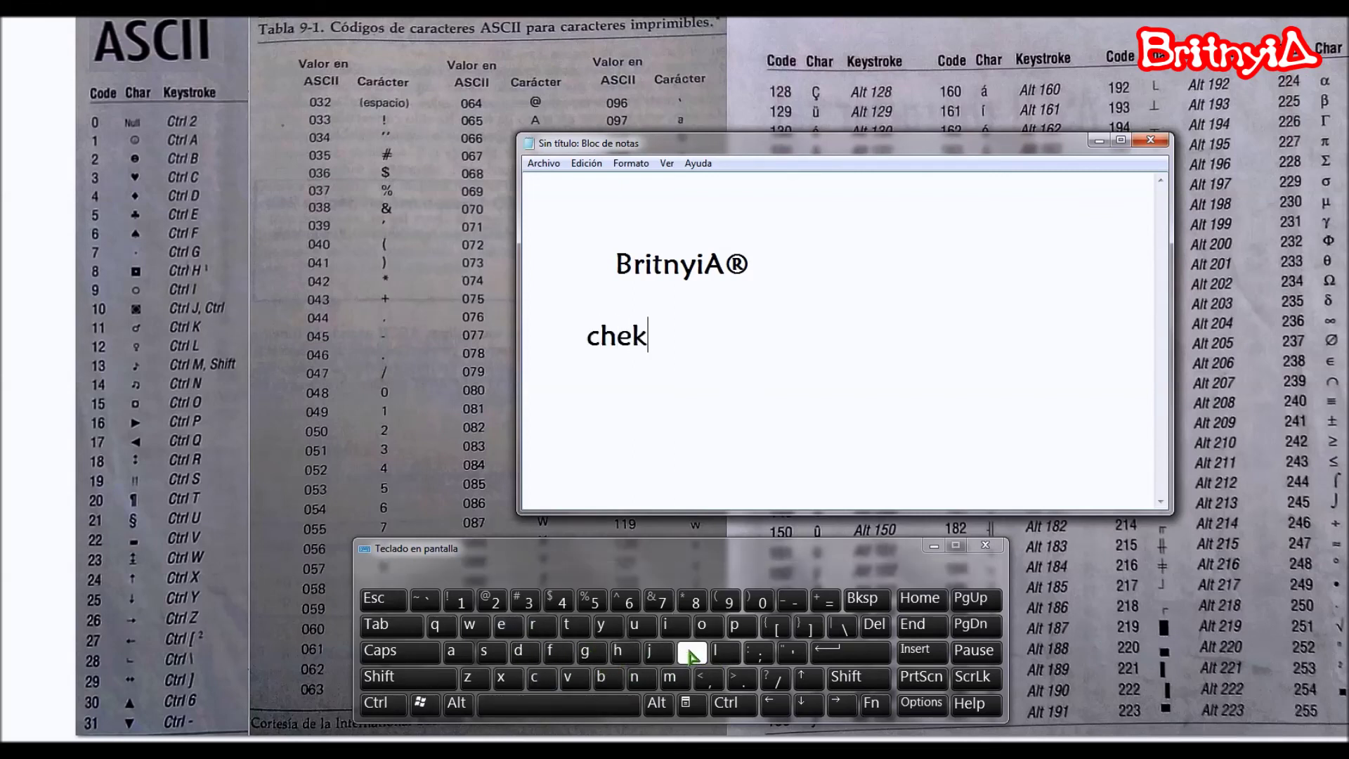
left_click(701, 625)
left_click(718, 651)
left_click(604, 626)
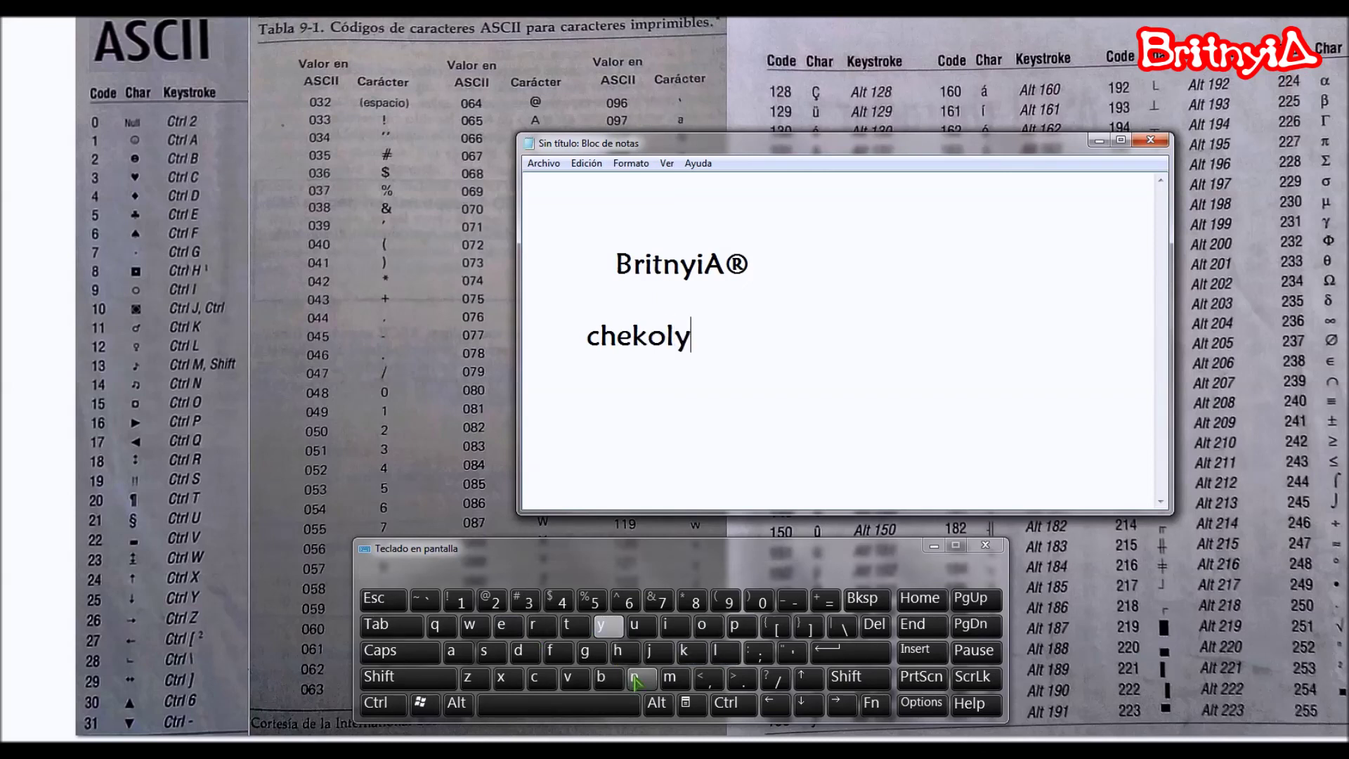
left_click(634, 678)
left_click(634, 678)
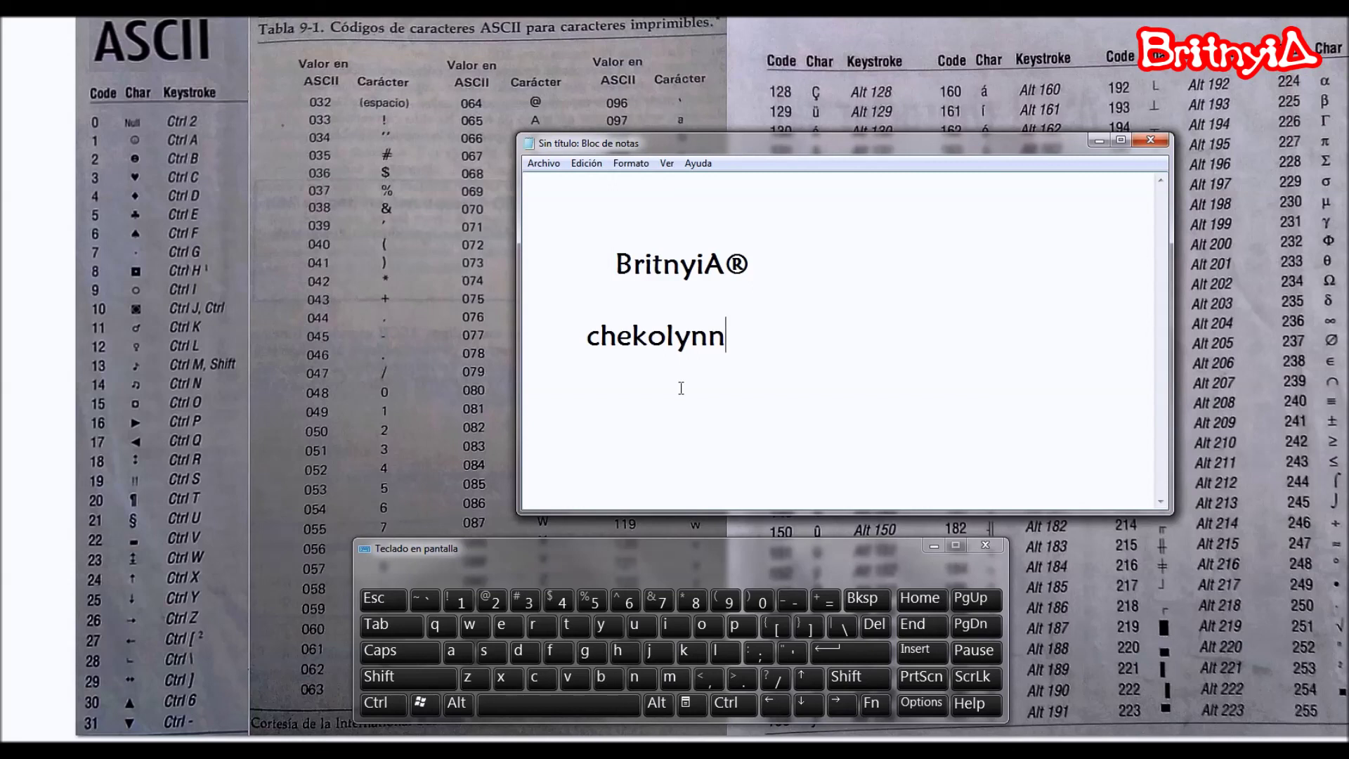
Step: Try entering the characters ~, ñ and Ñ one at a time after the lowercase nickname, erasing each one
type("~")
key("BackSpace")
key("alt")
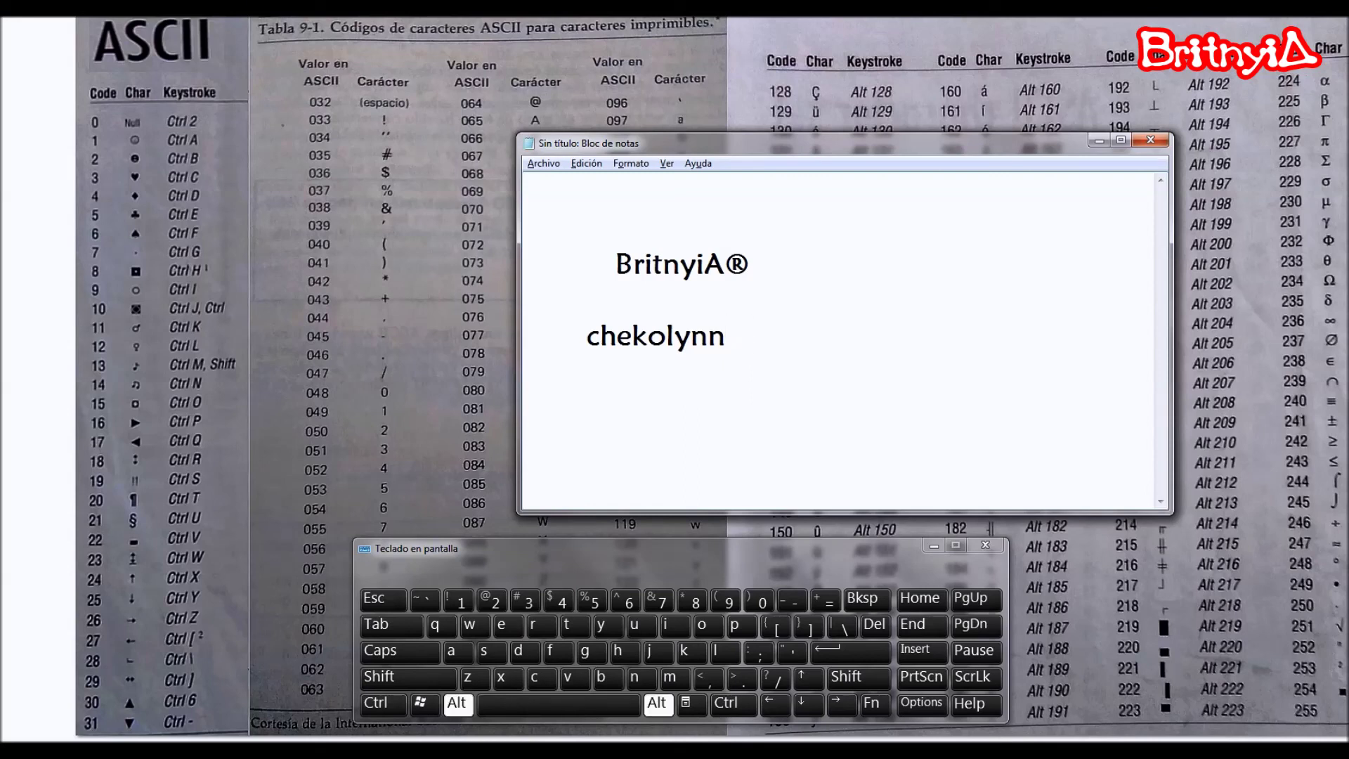
type("ñ")
key("BackSpace")
key("alt")
type("Ñ")
key("BackSpace")
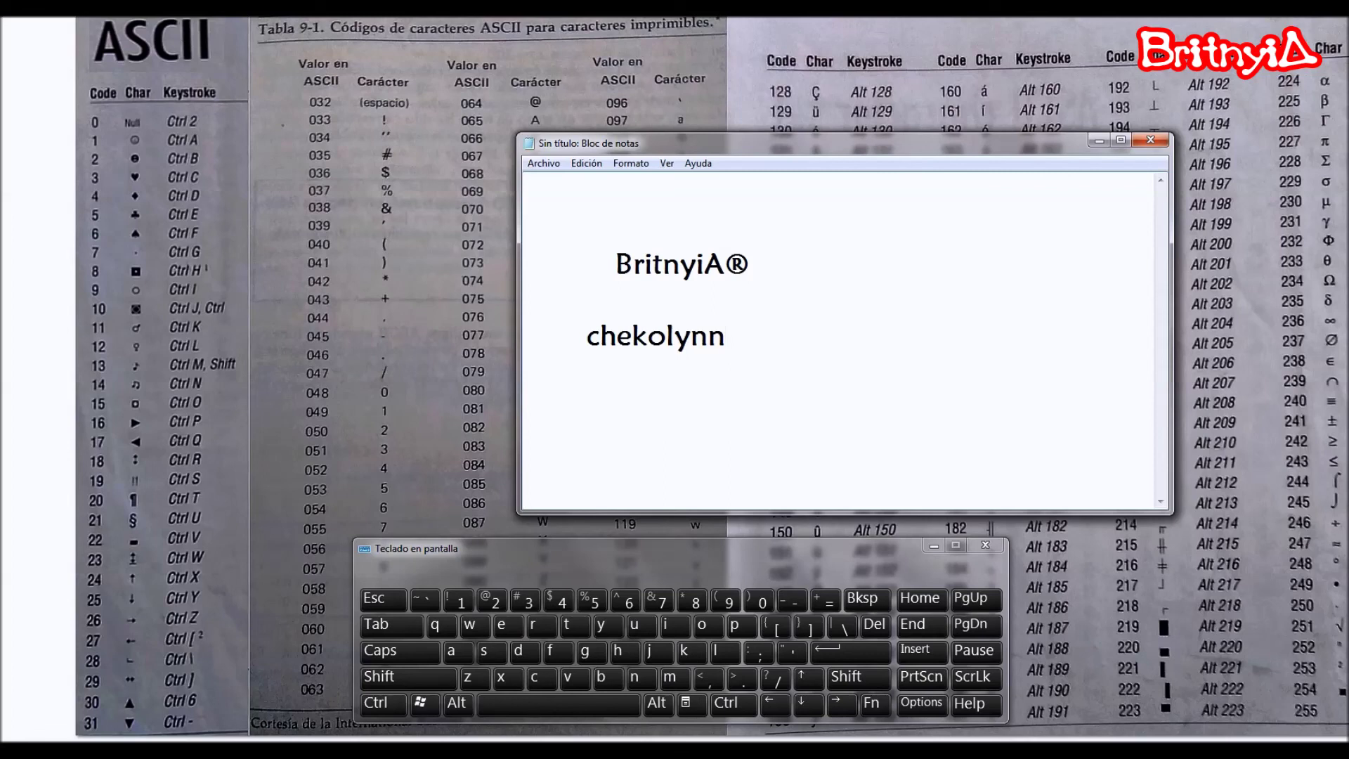